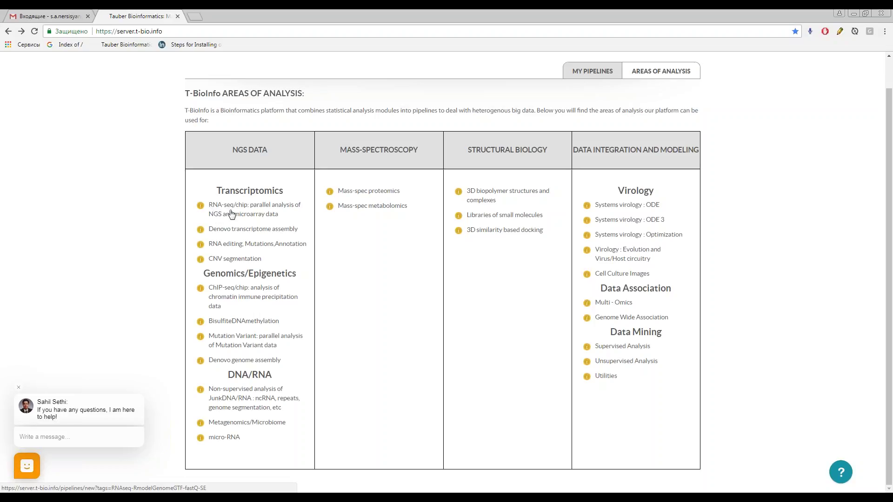
Open the pipeline builder for RNA-seq/chip parallel analysis of NGS and microarray data and look over its modules
left_click(249, 216)
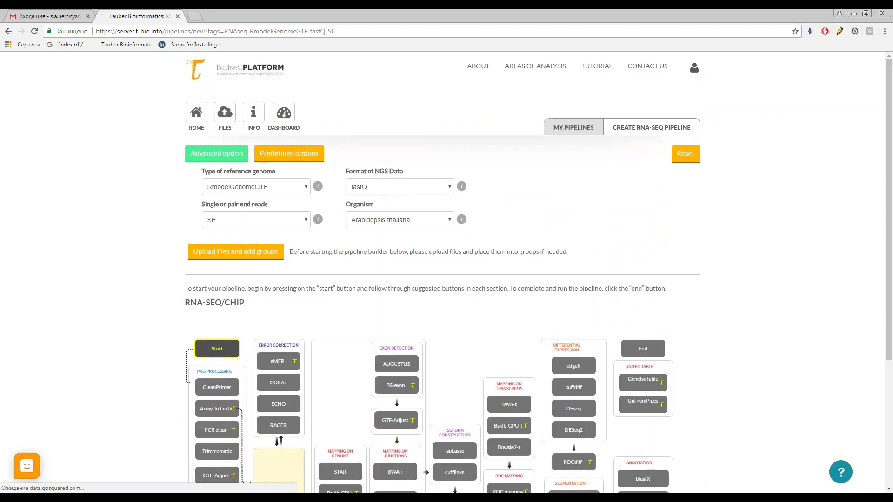
scroll(233, 190, "down", 4)
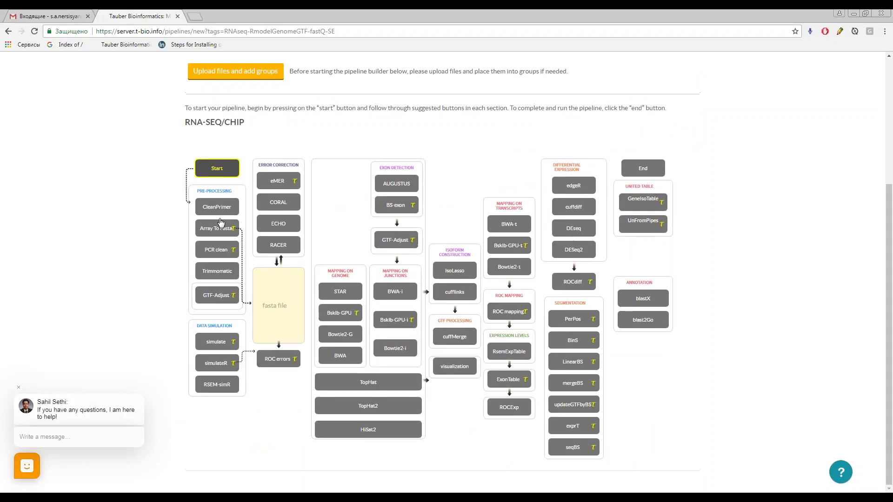
scroll(221, 222, "up", 4)
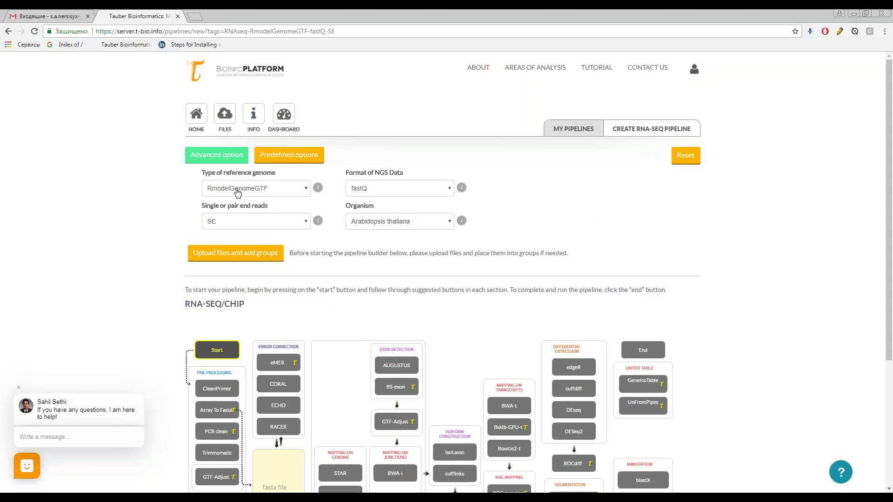
Set the pipeline's organism to HomoSapiens_GRCh38 and its read type to paired-end (PE)
left_click(371, 223)
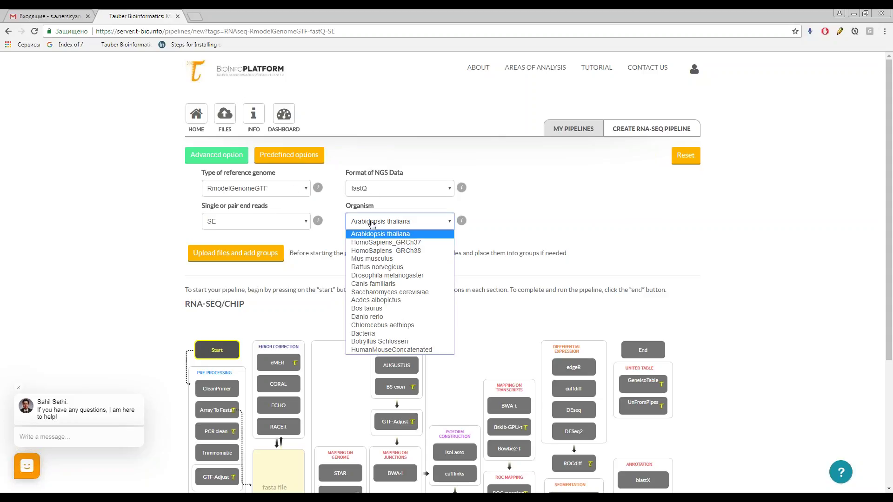
left_click(374, 251)
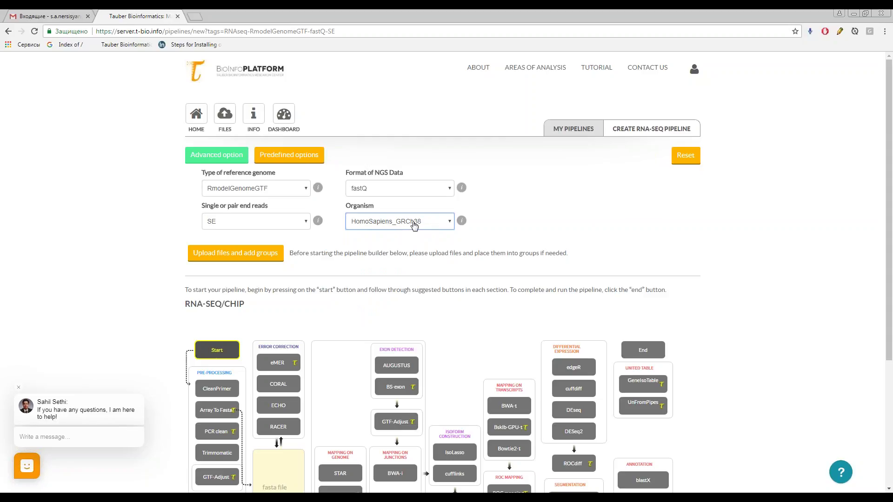
left_click(304, 223)
left_click(279, 244)
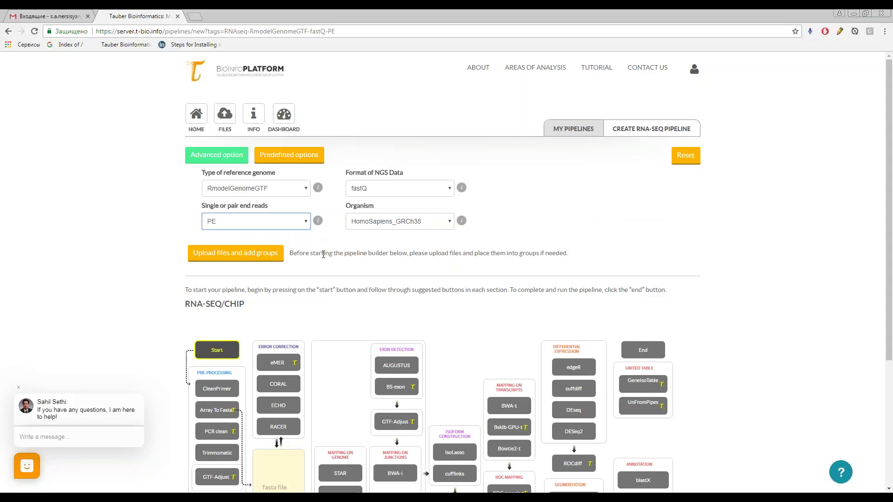
Open the section for uploading files and adding groups, and start a bulk URL upload
left_click(266, 254)
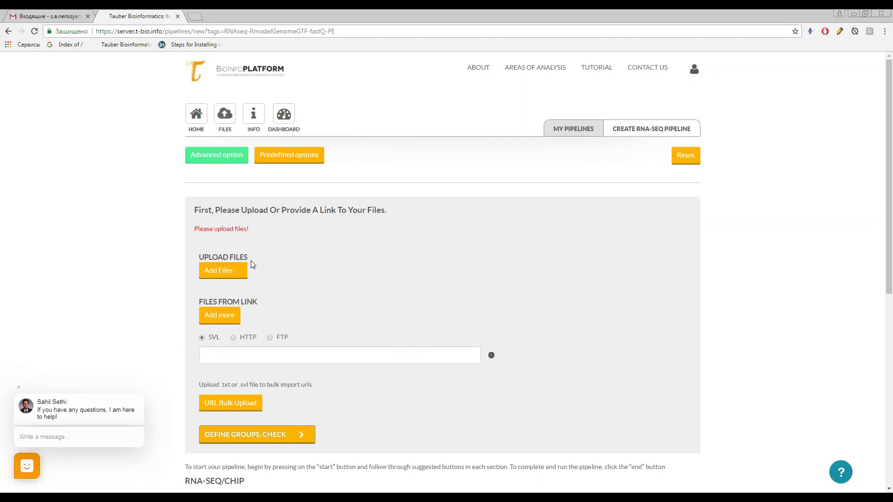
scroll(251, 261, "down", 1)
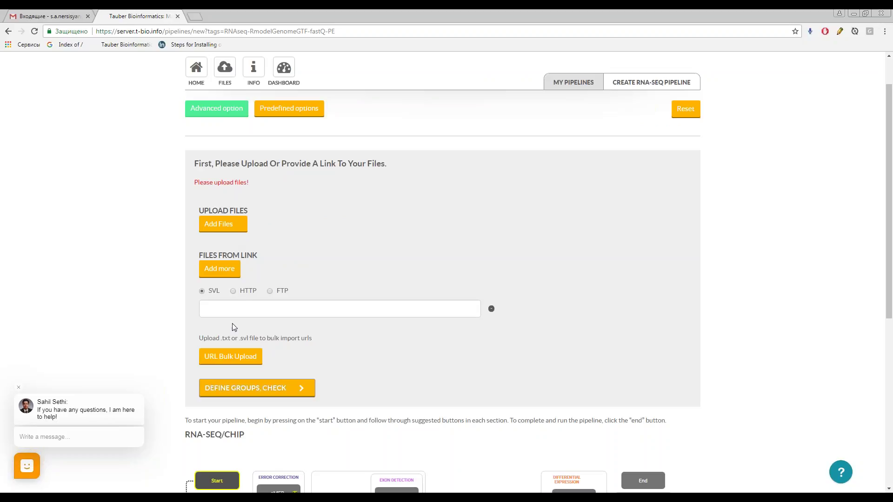
left_click(222, 363)
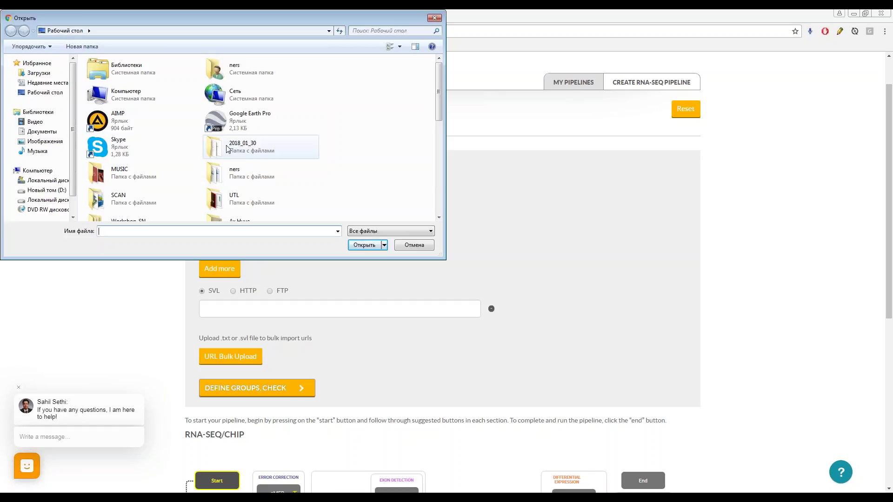
Upload Links_CLow_vs_NLike.svl from the desktop folder Workshop_SN, subfolder 1_MainFiles, as the bulk link list
left_click_drag(225, 19, 314, 68)
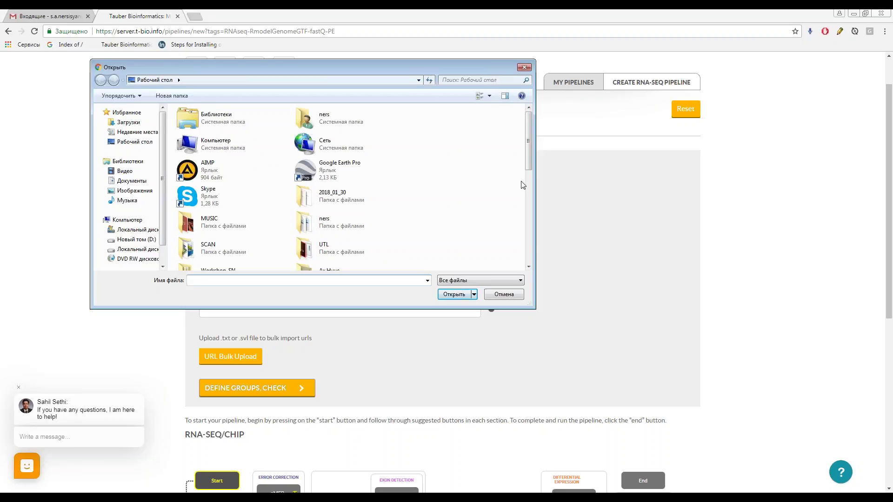
left_click_drag(526, 160, 525, 168)
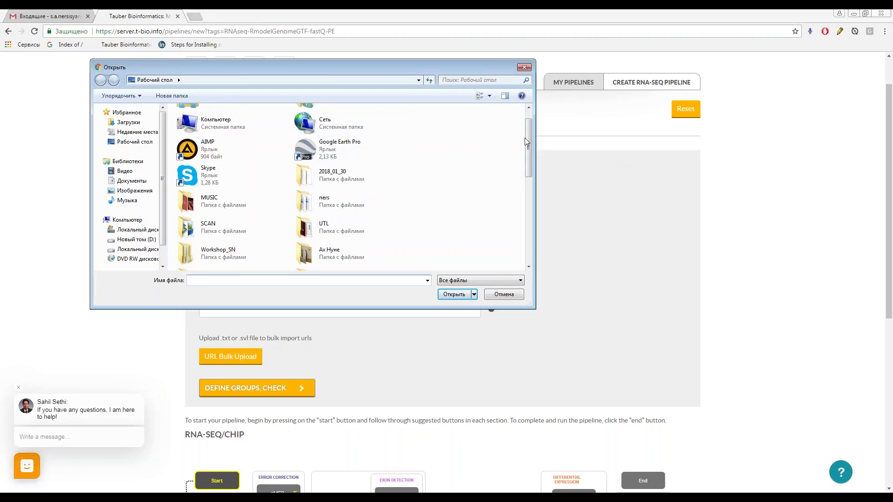
mouse_move(531, 143)
left_mouse_down()
mouse_move(520, 201)
mouse_move(529, 135)
left_mouse_up()
left_click(134, 142)
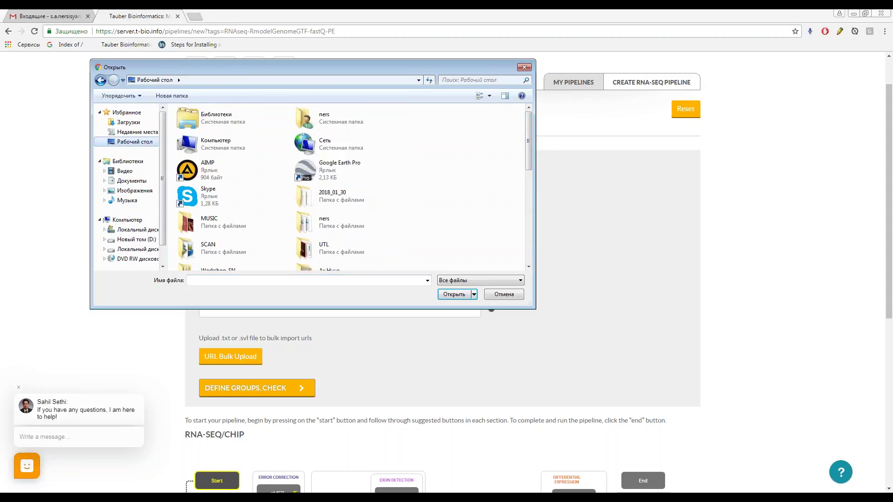
scroll(325, 211, "down", 3)
scroll(279, 200, "up", 2)
double_click(212, 196)
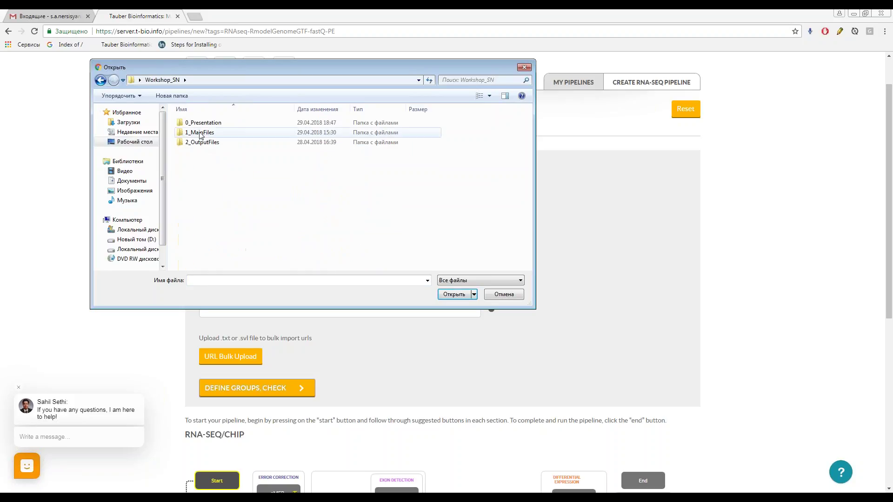
double_click(211, 135)
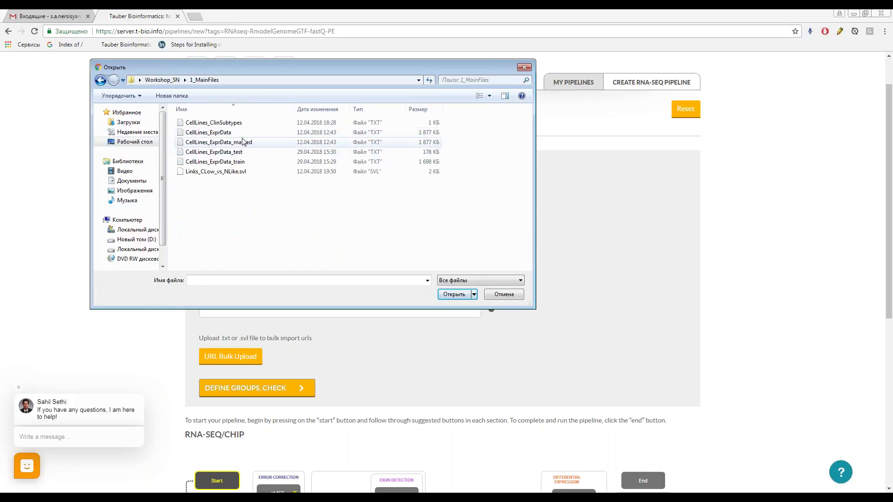
left_click(231, 172)
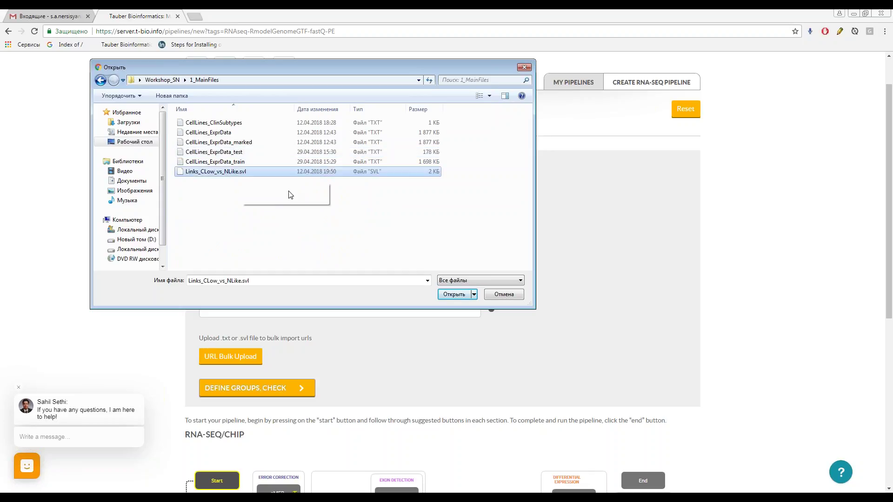
left_click(454, 294)
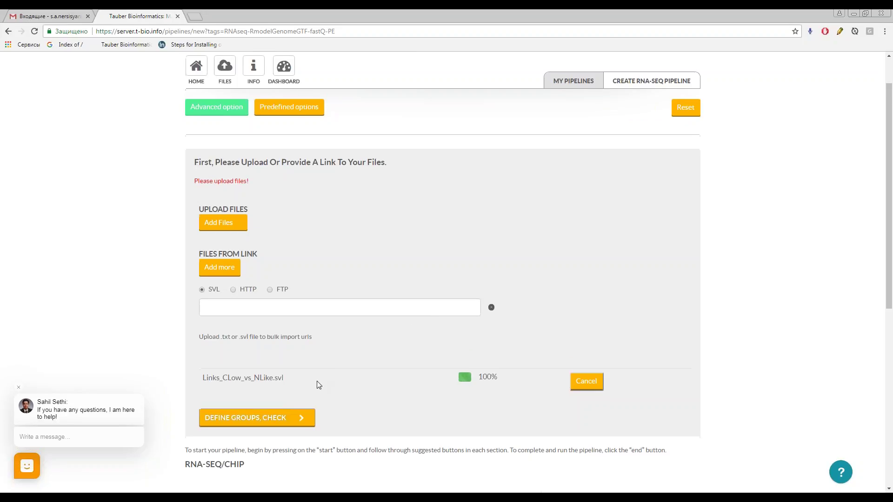
Proceed to group definition, review the paired fq samples, and continue without assigning any groups
scroll(318, 384, "down", 2)
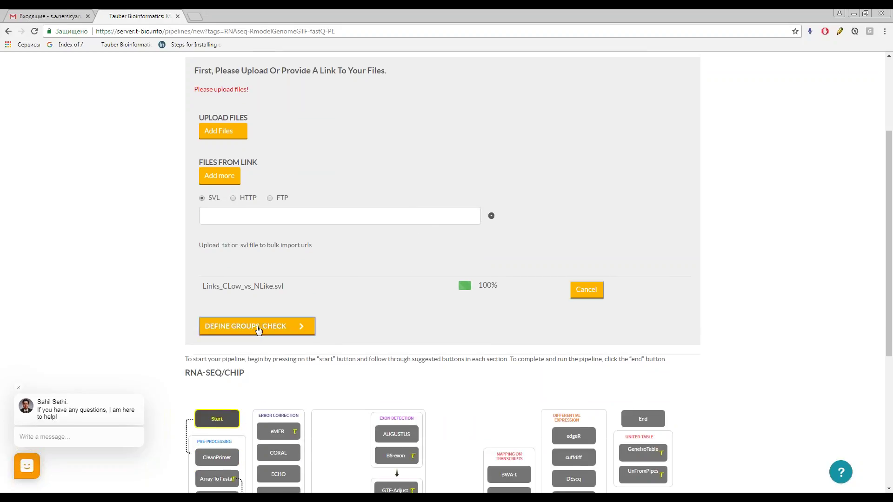
left_click(259, 327)
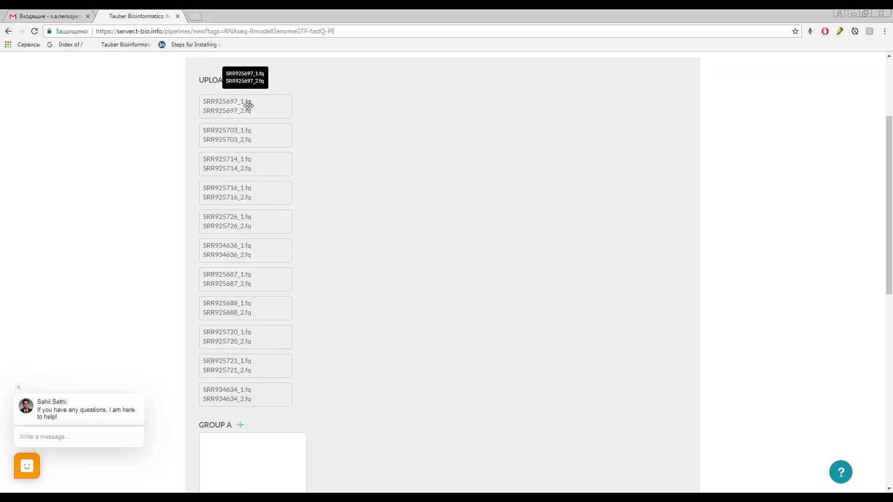
scroll(248, 157, "down", 2)
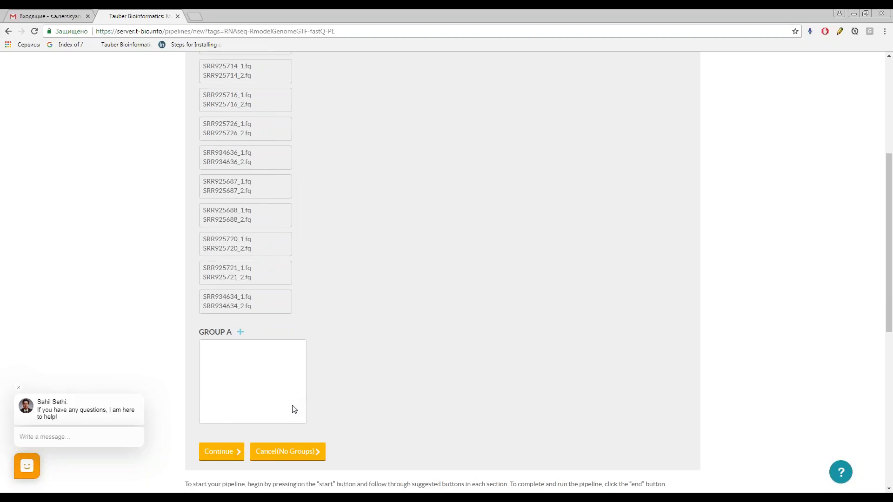
scroll(293, 398, "down", 2)
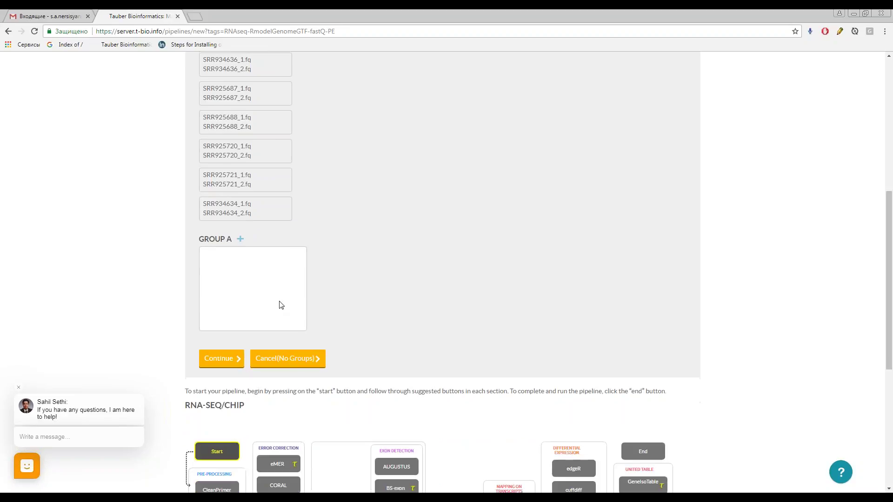
scroll(281, 305, "up", 2)
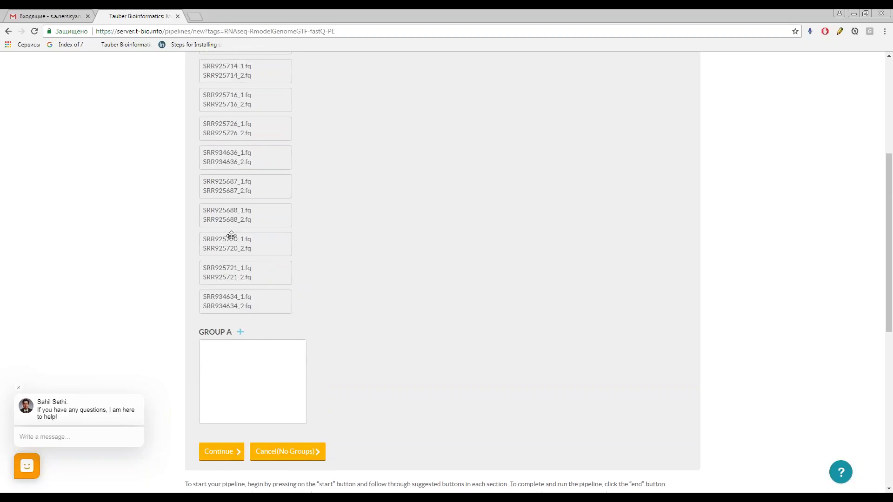
scroll(275, 354, "down", 1)
left_click(277, 403)
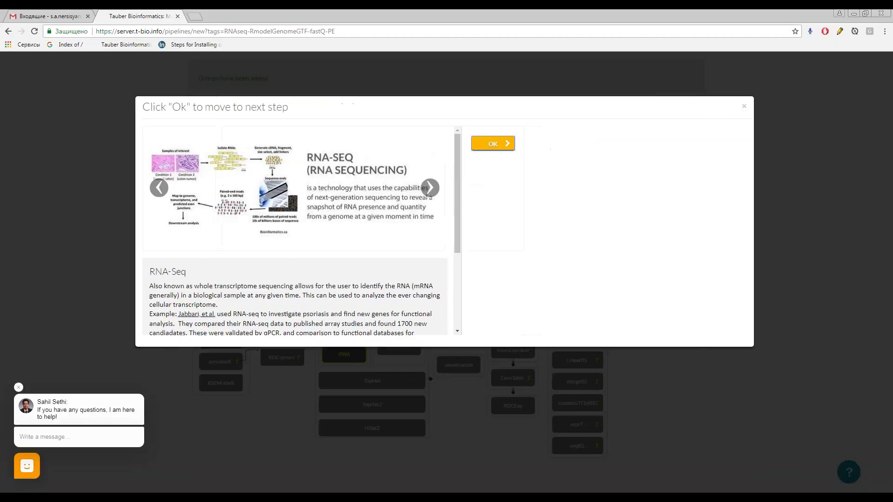
Start the RNA-seq pipeline and add Trimmomatic as a pre-processing module
left_click(493, 143)
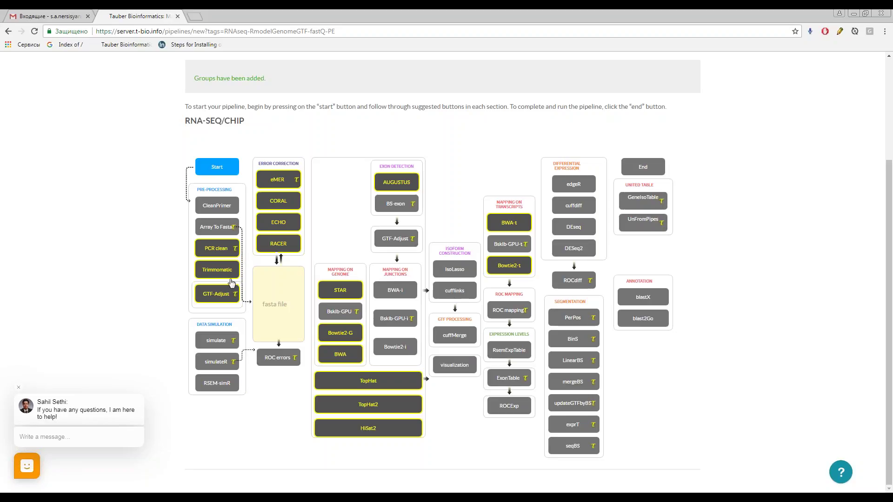
left_click(203, 276)
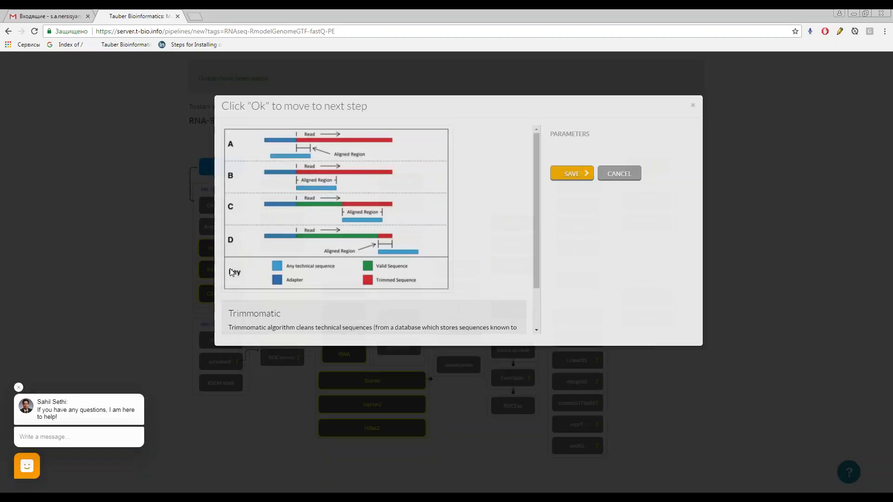
left_click(555, 175)
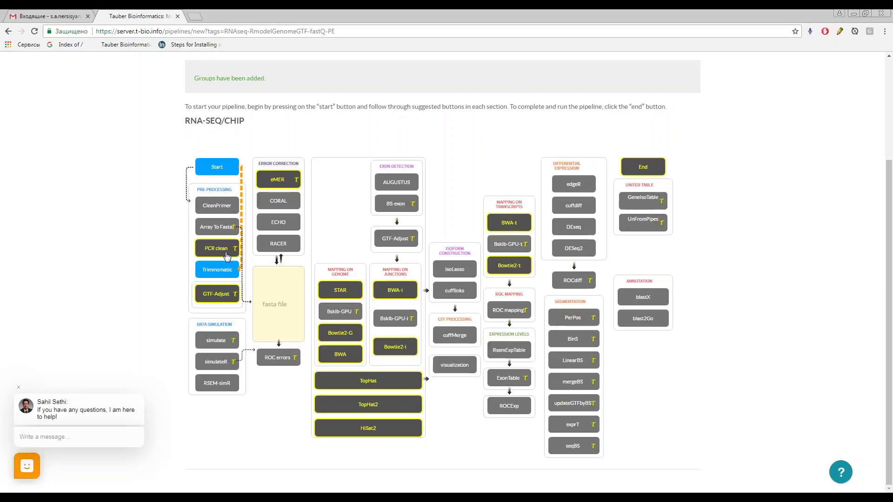
Add PCR clean with property b01 to the pipeline, followed by Bowtie2-t for mapping on transcripts
left_click(227, 258)
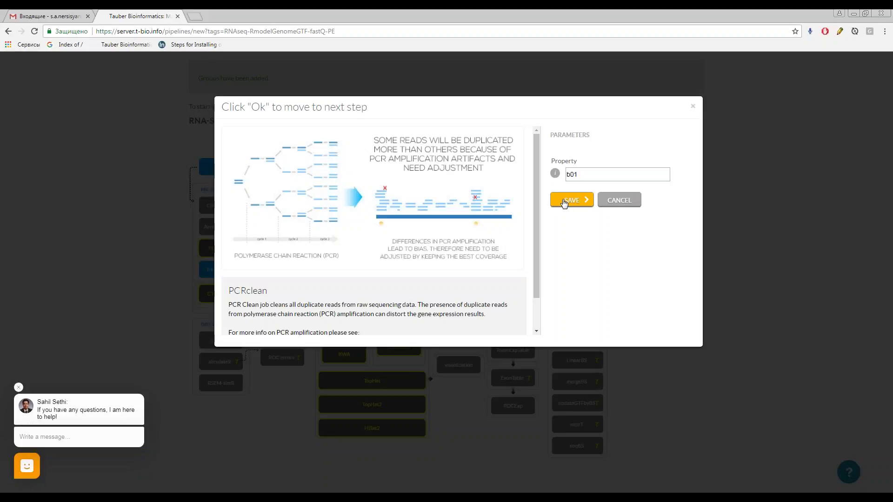
left_click(563, 201)
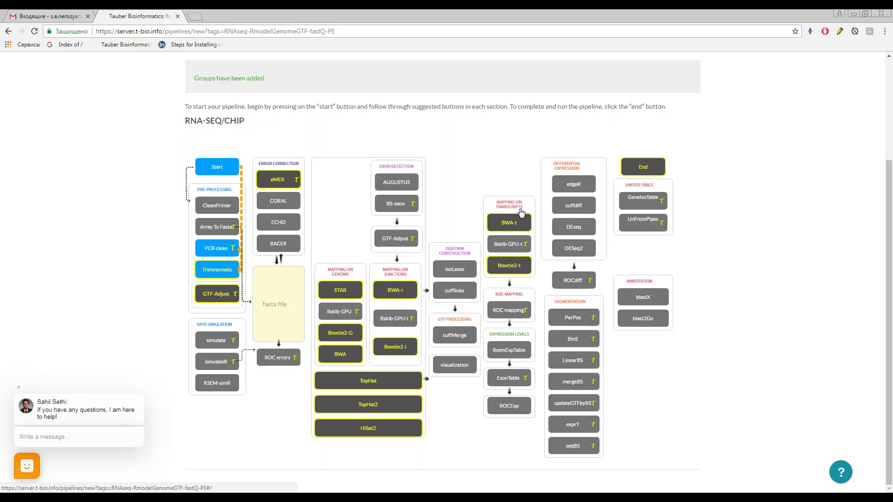
left_click(501, 273)
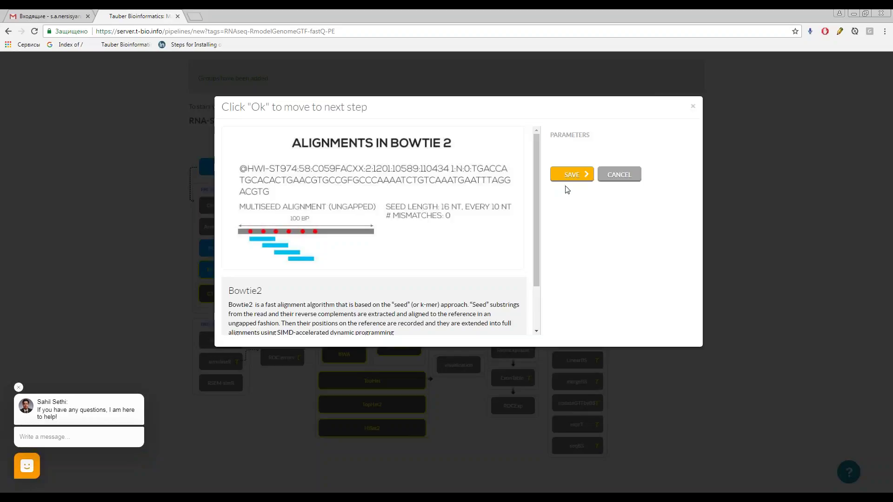
left_click(567, 182)
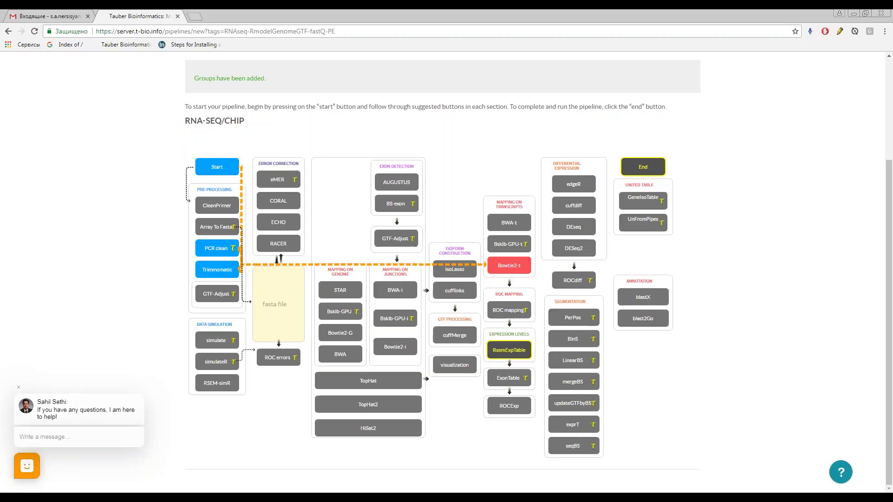
End the pipeline and save it under the name "Expression level quantification"
left_click(643, 171)
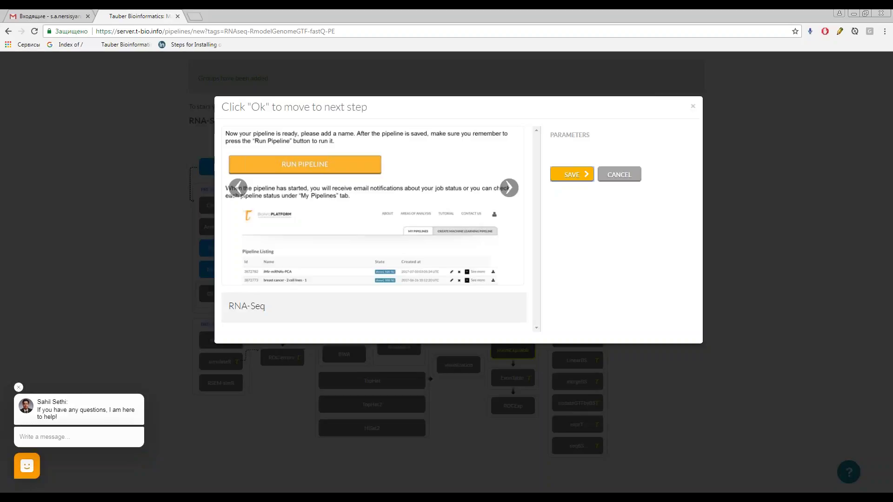
left_click(572, 174)
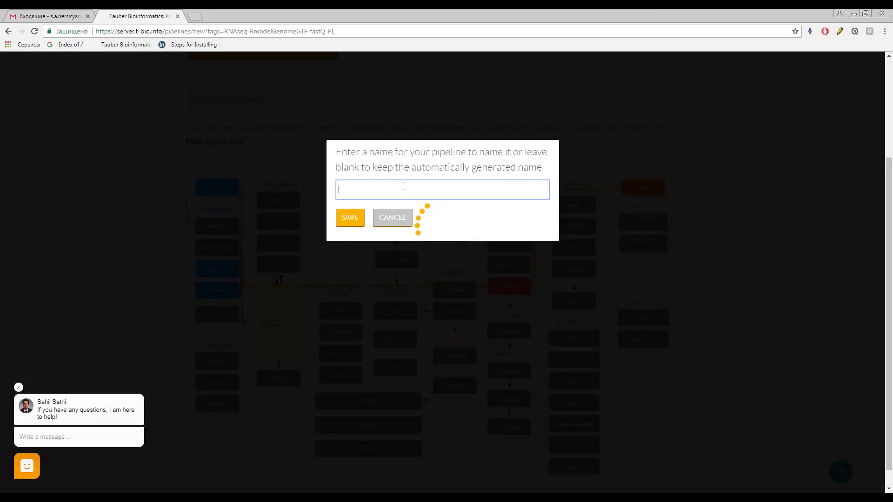
type("y")
key("BackSpace")
type("Ex")
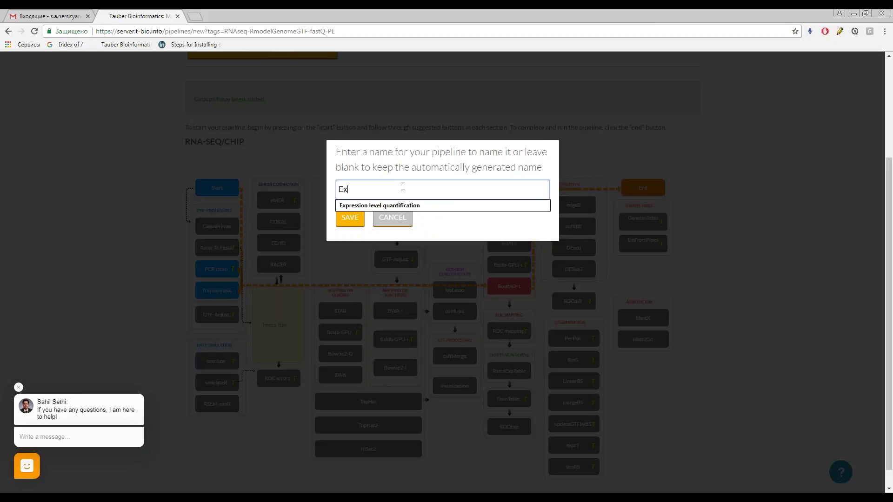
key("Down")
key("Return")
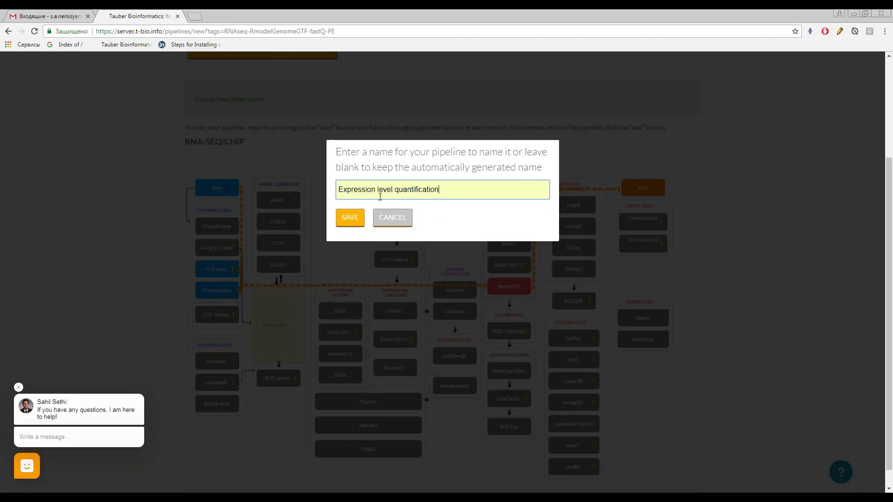
left_click(350, 217)
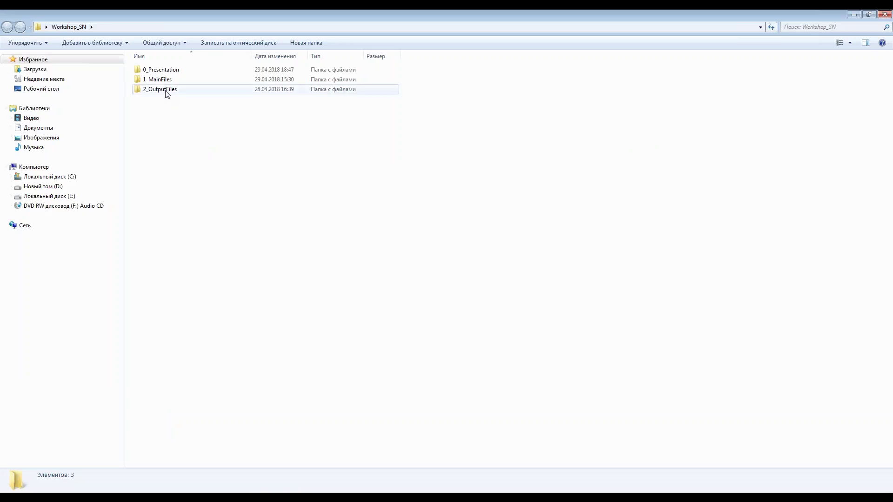
Open expression_genes_FPKM_not_filtred from the 2_OutputFiles > ExprQuantification folder in Microsoft Excel
left_click(167, 93)
double_click(167, 94)
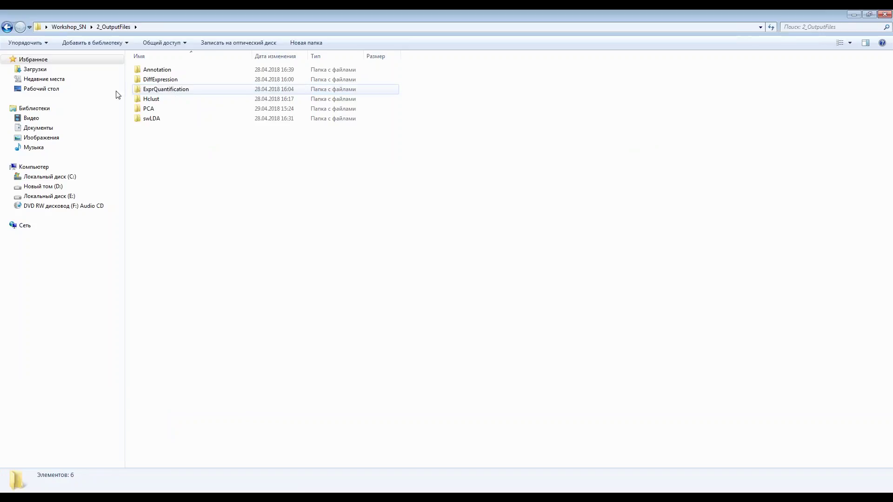
double_click(181, 91)
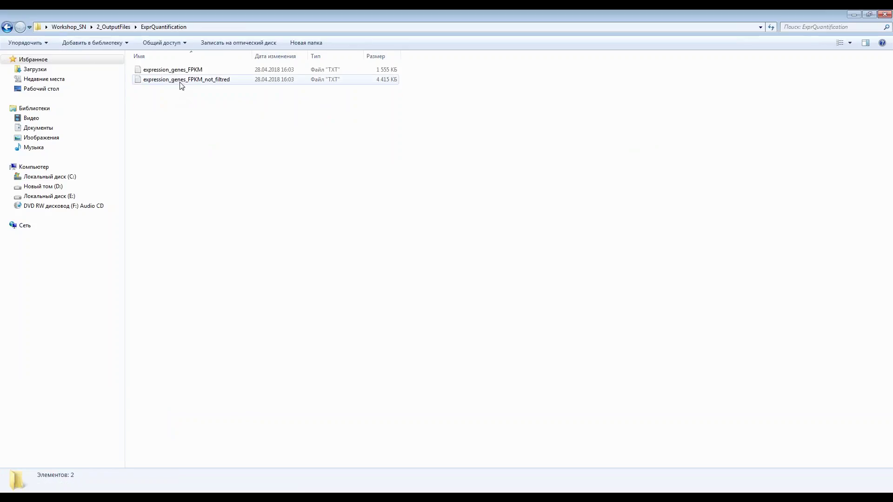
right_click(181, 83)
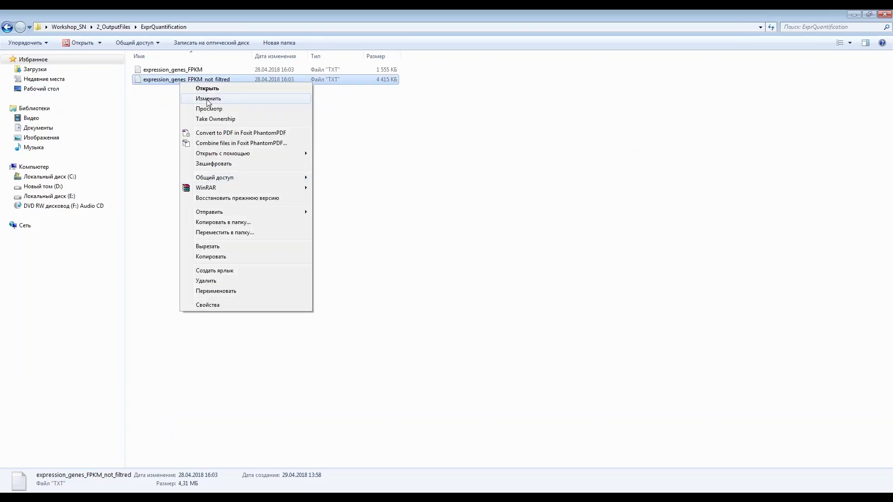
mouse_move(284, 154)
left_click(328, 165)
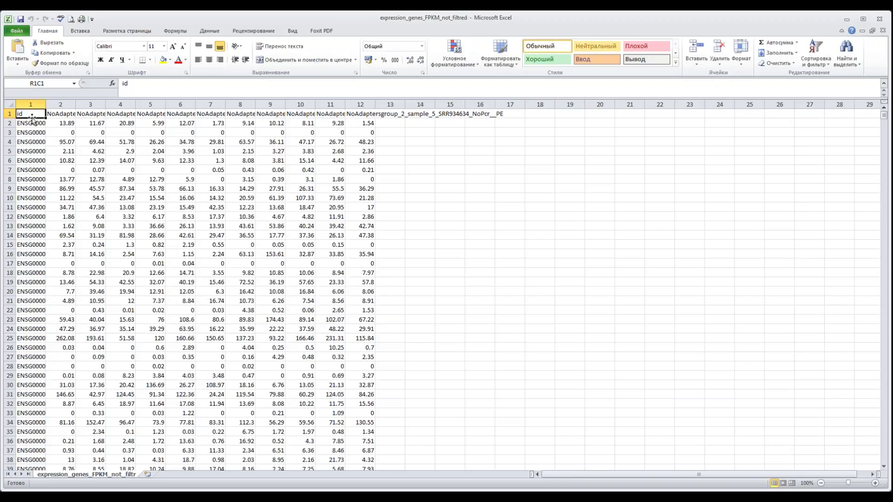
Examine the id column header and the sample names in the header row of the unfiltered expression table
left_click(60, 114)
left_click(85, 114)
left_click(115, 115)
left_click(163, 117)
left_click(173, 115)
left_click(238, 120)
Examine the gene identifiers in the id column and the FPKM values of the gene in row 6
left_click(44, 123)
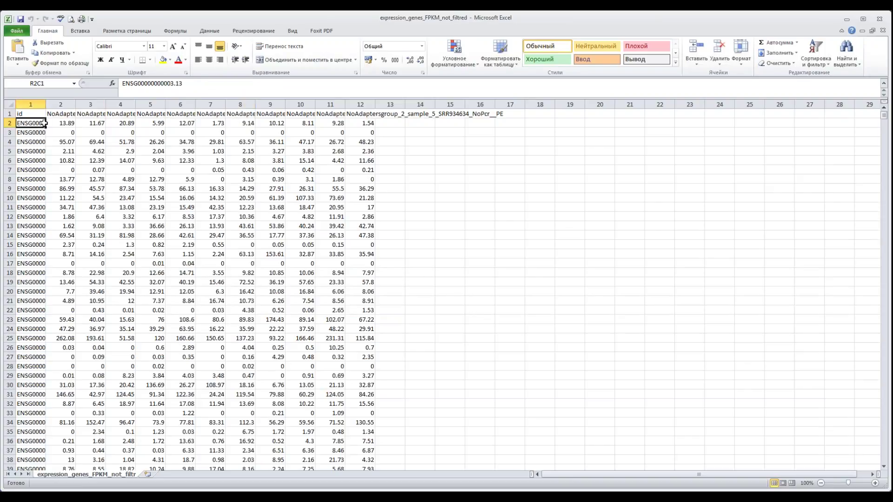
left_click(36, 132)
left_click(30, 145)
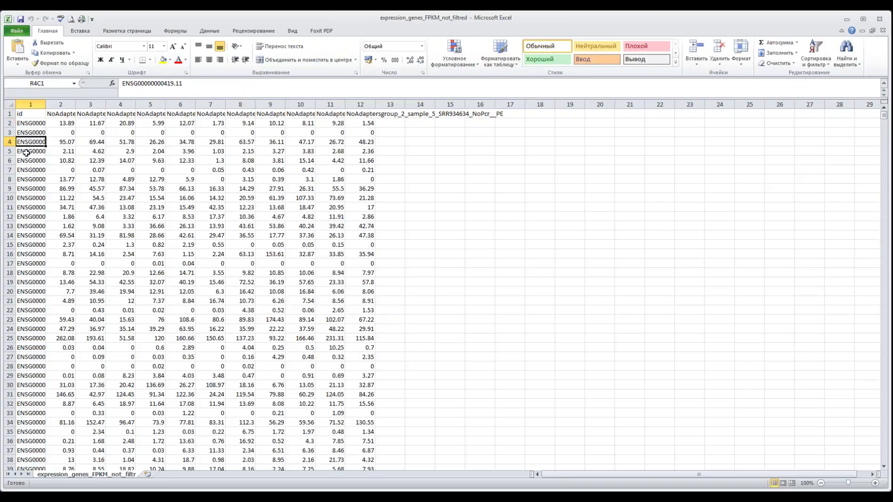
scroll(26, 152, "down", 1)
scroll(27, 152, "down", 8)
scroll(22, 166, "down", 6)
scroll(319, 236, "up", 15)
left_click(67, 158)
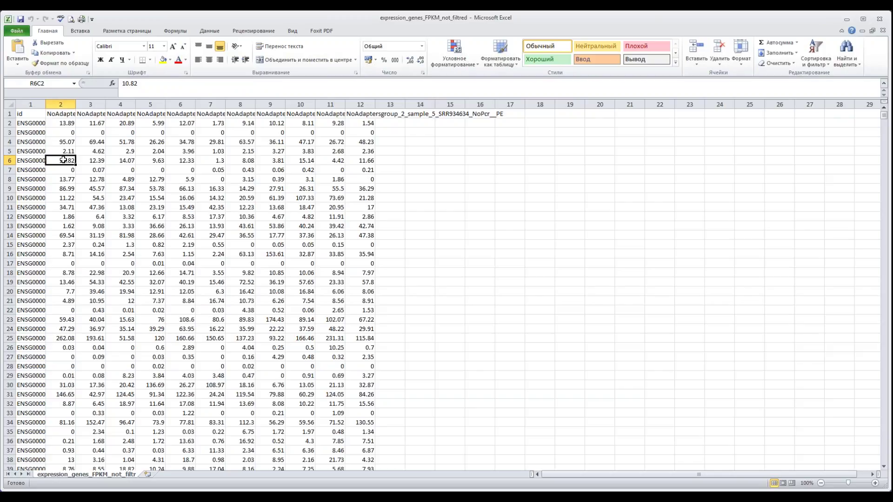
left_click(83, 160)
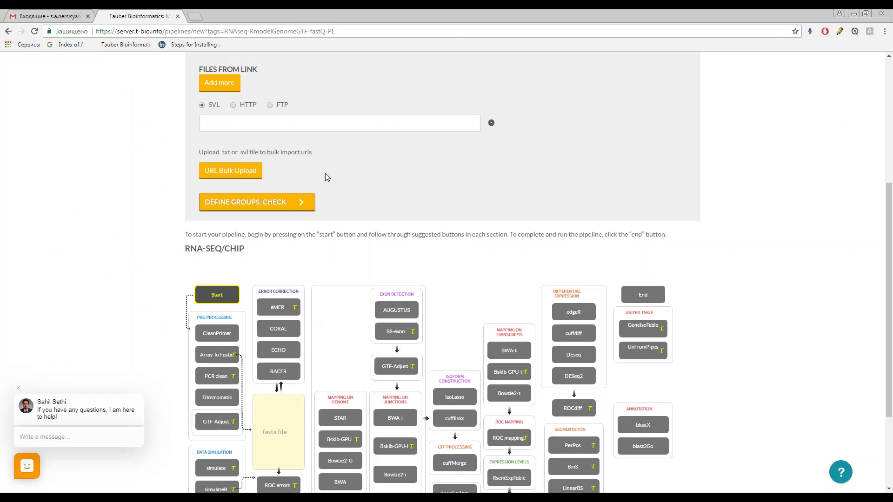
In the browser, bulk-upload the links file Links_CLow_vs_NLike.svl and continue through group definition to the pipeline modules
left_click(245, 171)
double_click(226, 172)
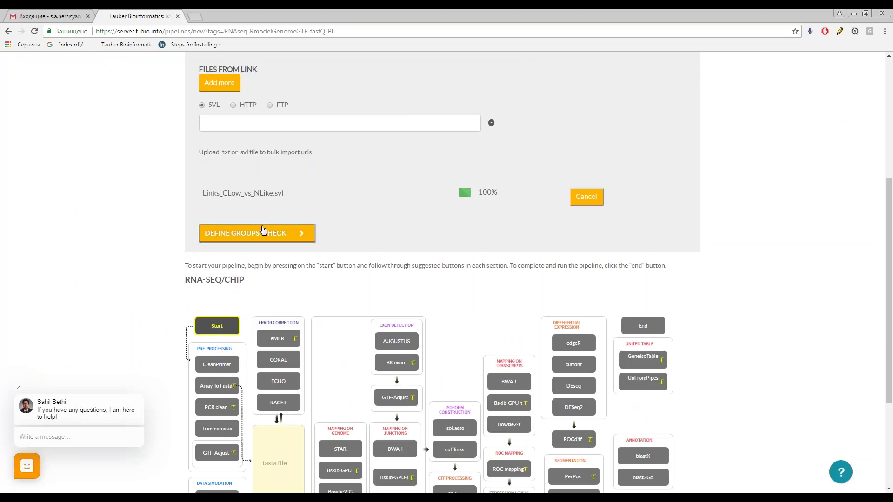
left_click(262, 232)
left_click(279, 266)
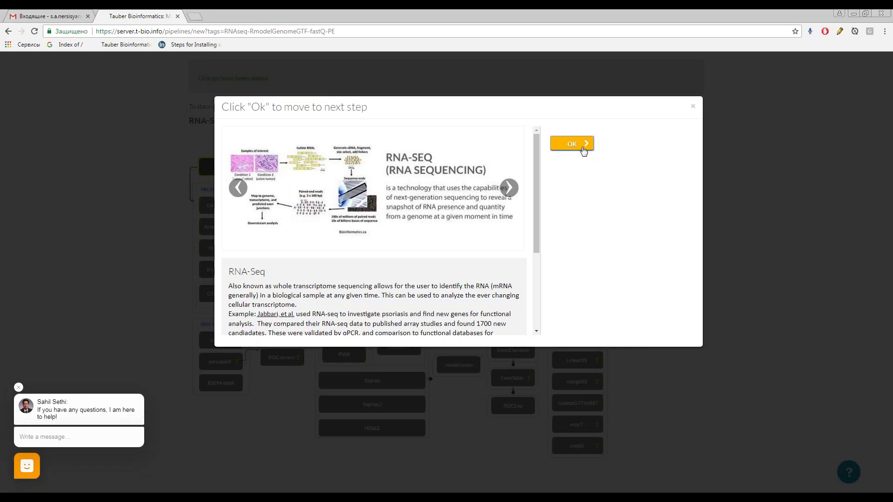
Start the new RNA-seq pipeline and add Trimmomatic for pre-processing
left_click(579, 145)
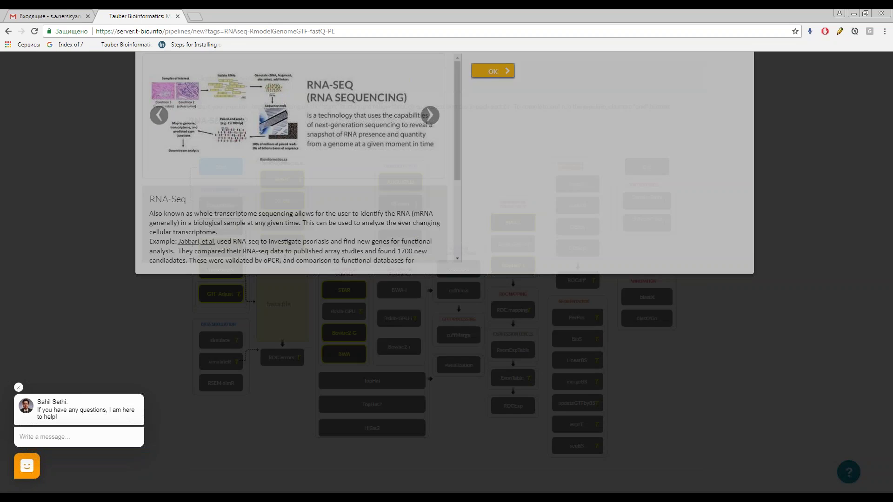
left_click(218, 269)
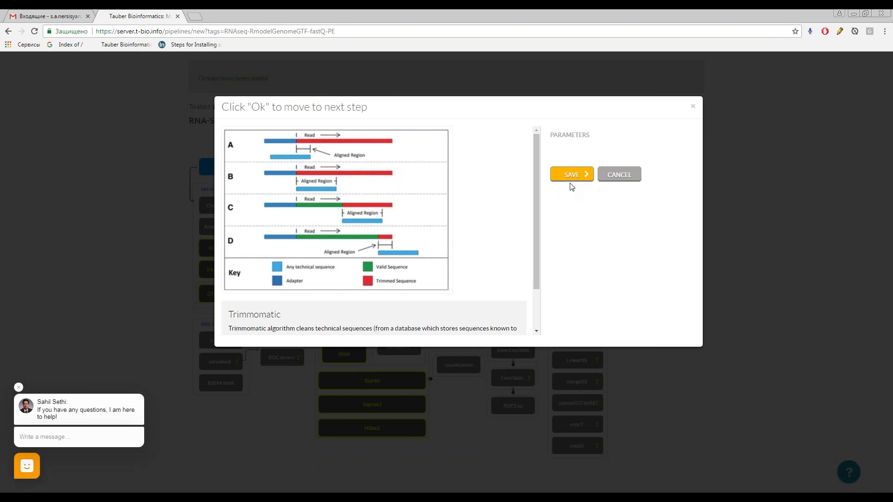
left_click(492, 174)
Add PCR clean to the pipeline and choose Bowtie2-t as the transcript mapping module
left_click(219, 248)
left_click(492, 200)
left_click(540, 211)
left_click(493, 174)
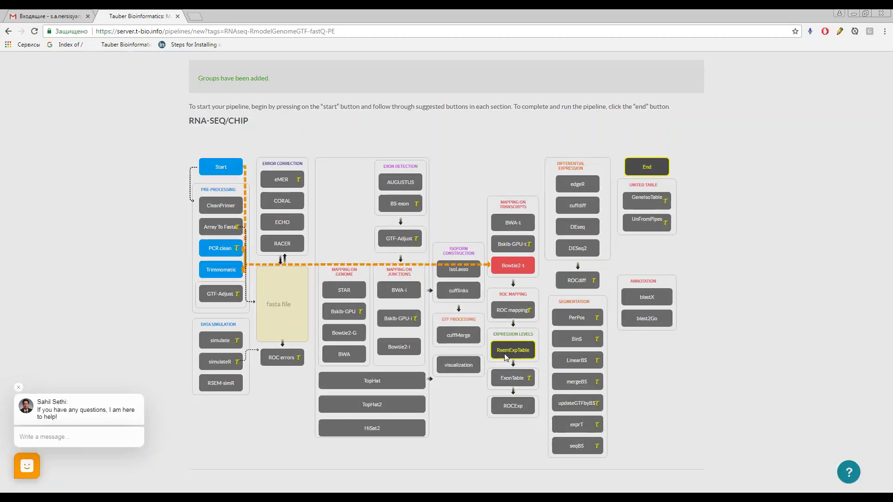
Add the RsemExpTable expression-level module with the Rsem Expression Type set to FPKM
left_click(510, 354)
left_click(596, 181)
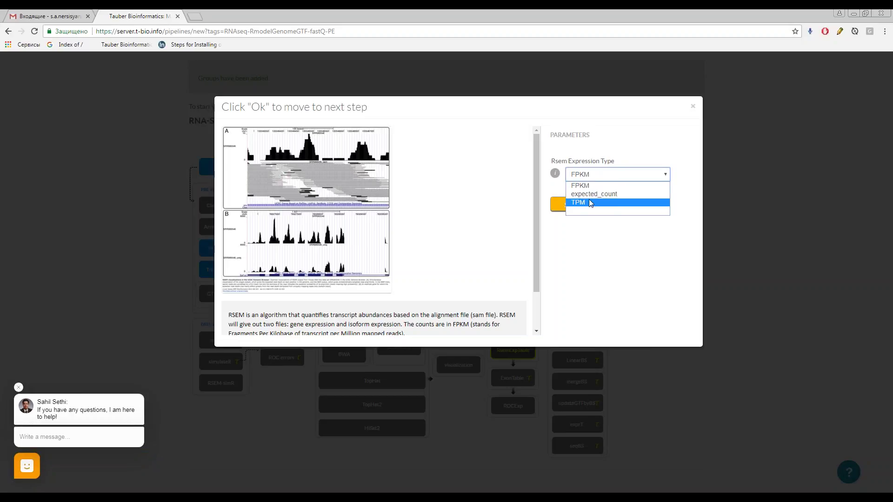
left_click(591, 186)
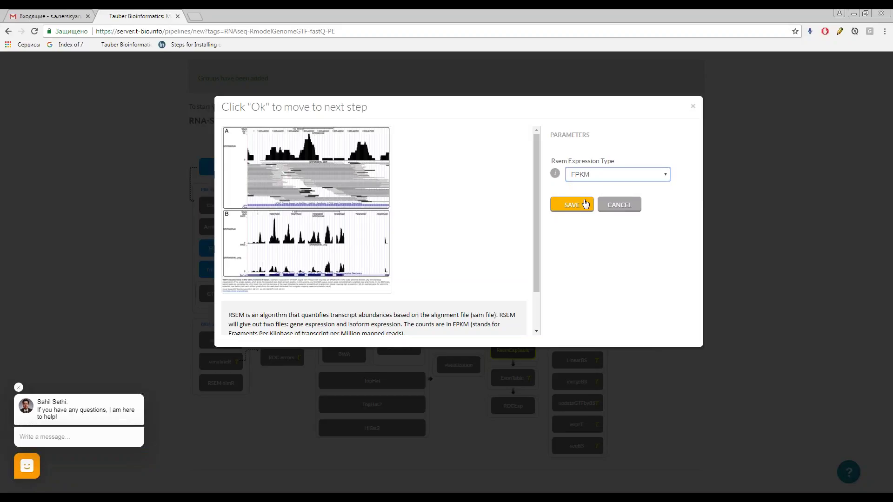
left_click(582, 205)
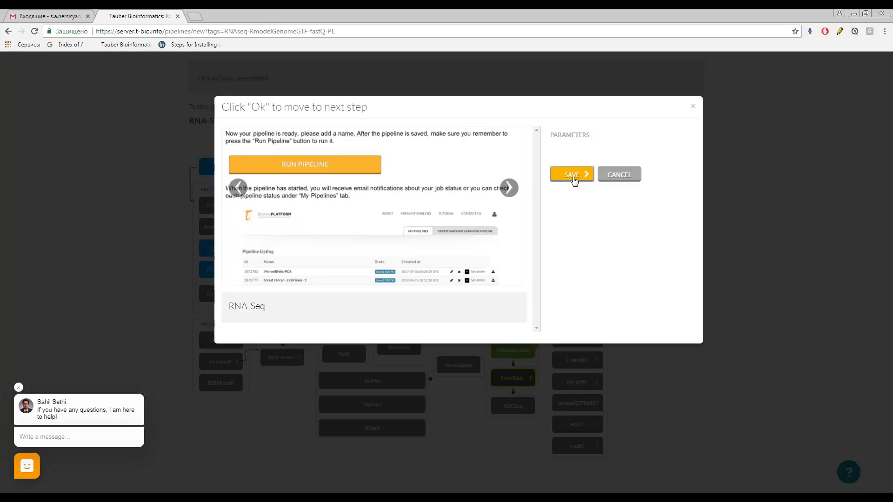
End the pipeline and save it under the name "Expression level quantification corrected"
left_click(573, 178)
left_click(437, 188)
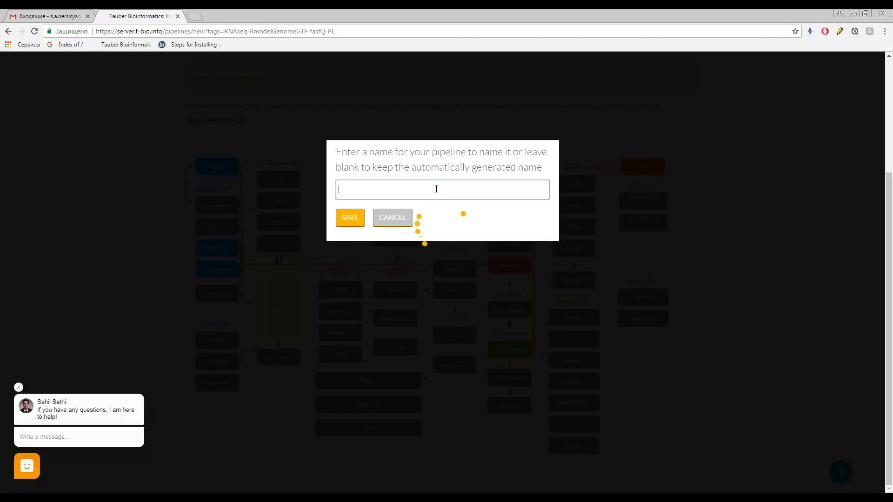
type("Expression level quantification")
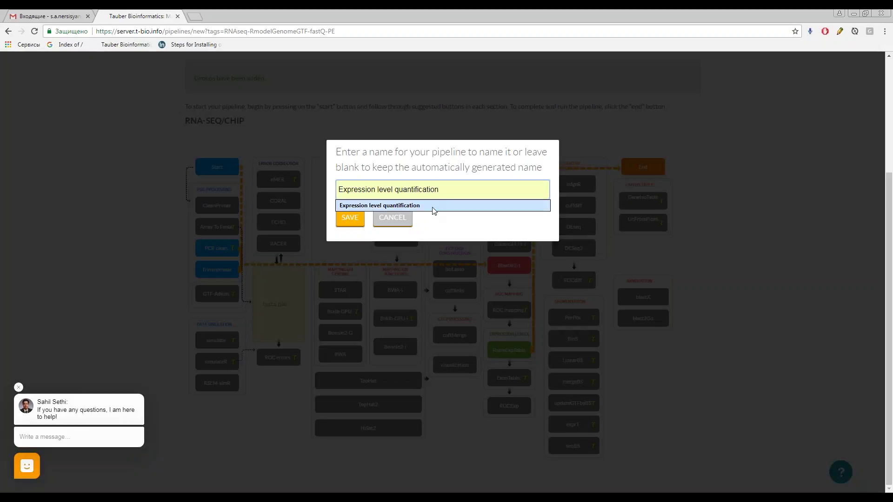
left_click(433, 205)
type("correcyr")
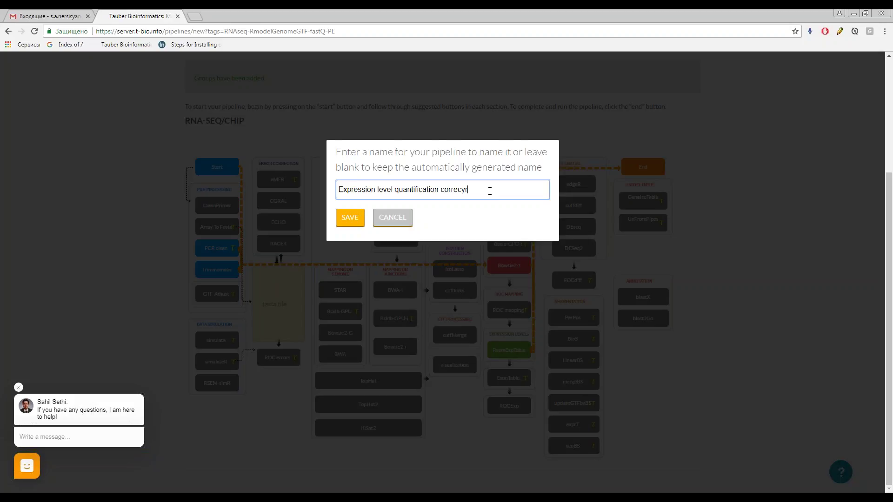
key("BackSpace")
type("ted")
left_click(349, 217)
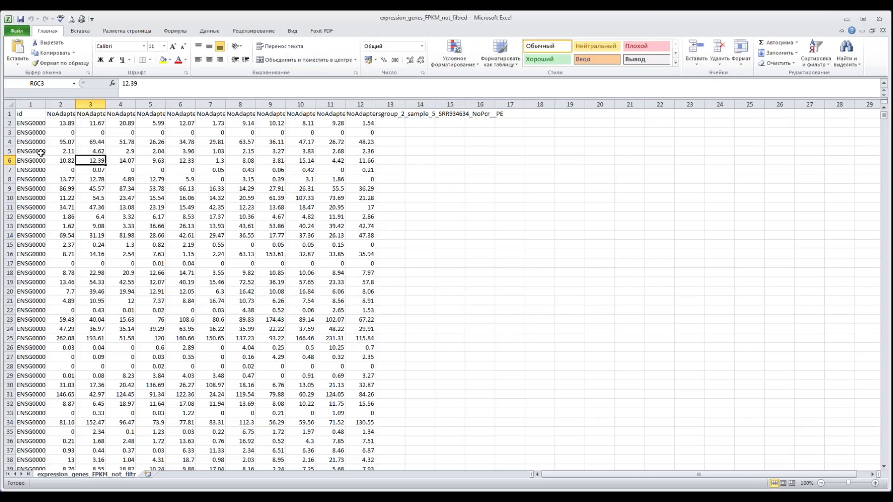
In Excel, examine the expression values of the gene in row 3 across all samples of the unfiltered table
left_click(156, 162)
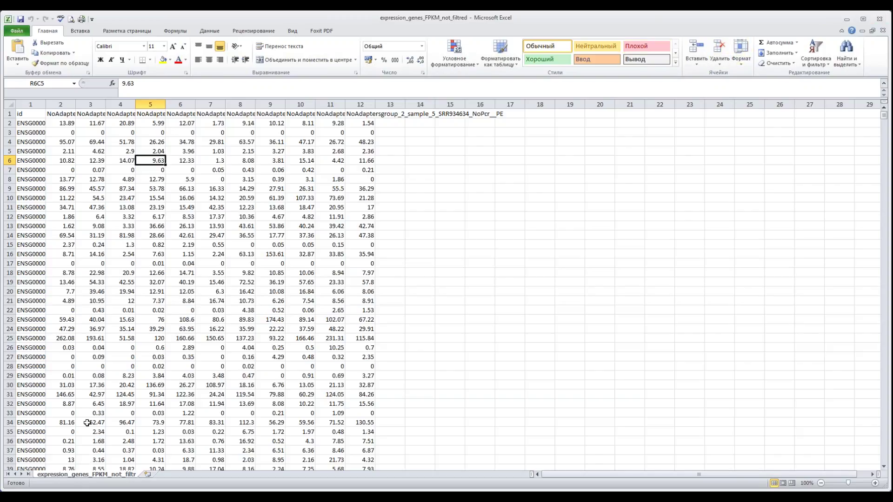
left_click_drag(367, 132, 60, 133)
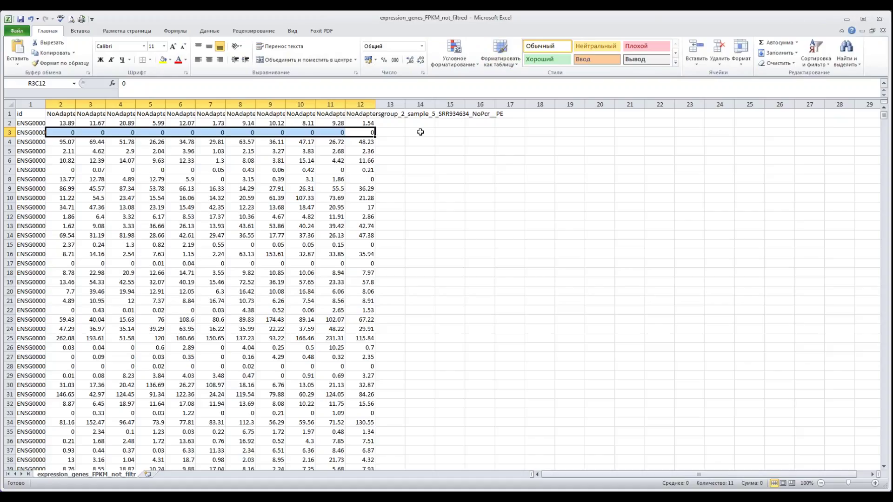
left_click(370, 133)
left_click_drag(341, 134, 71, 134)
left_click(71, 134)
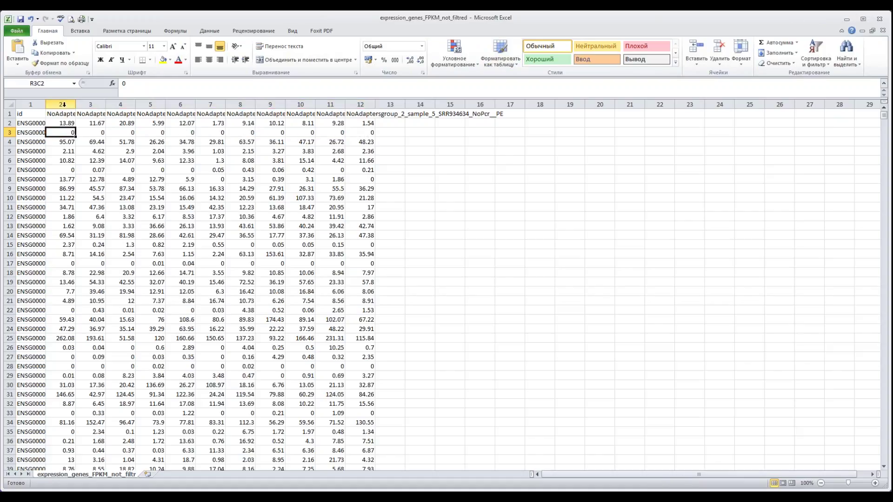
Close the unfiltered table without saving changes and open expression_genes_FPKM in Microsoft Excel
left_click(877, 21)
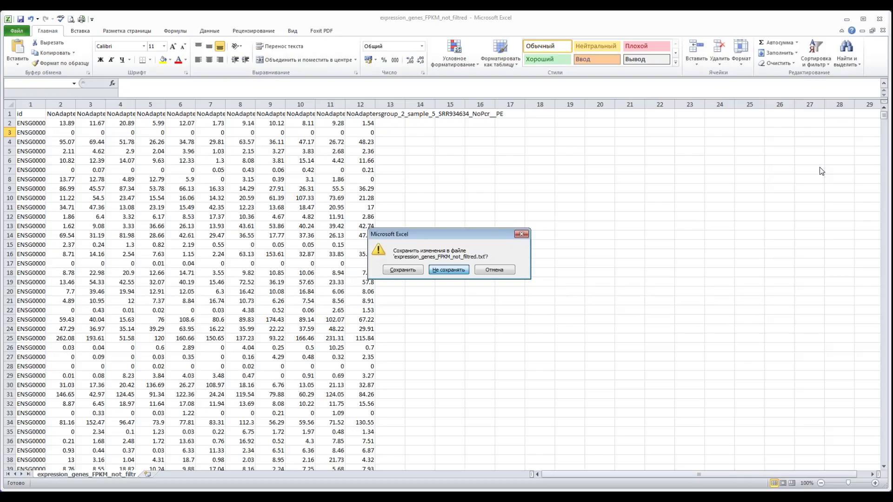
key("Return")
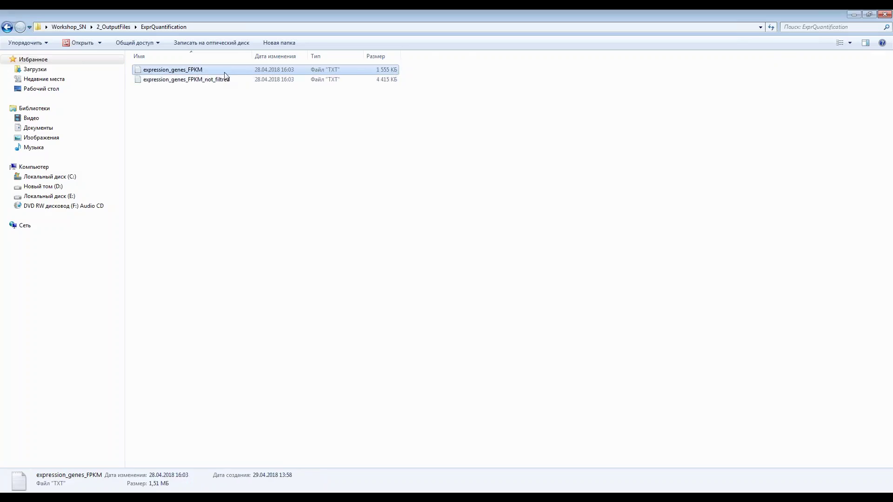
right_click(375, 71)
mouse_move(479, 146)
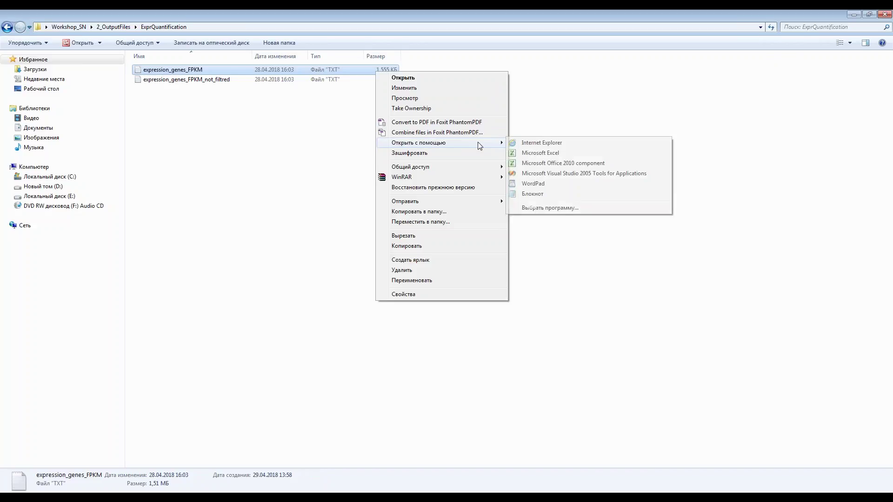
left_click(539, 153)
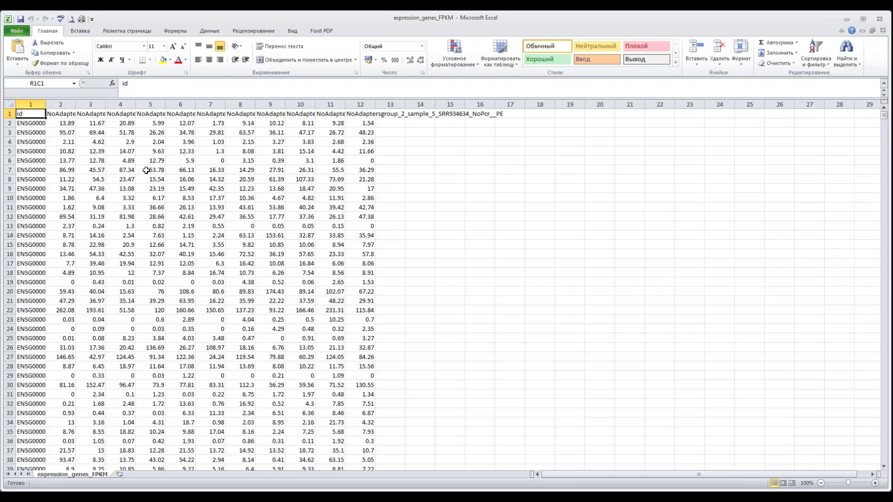
Look through the gene rows of the filtered table and check their expression values across the samples
scroll(146, 170, "down", 1)
scroll(146, 170, "down", 9)
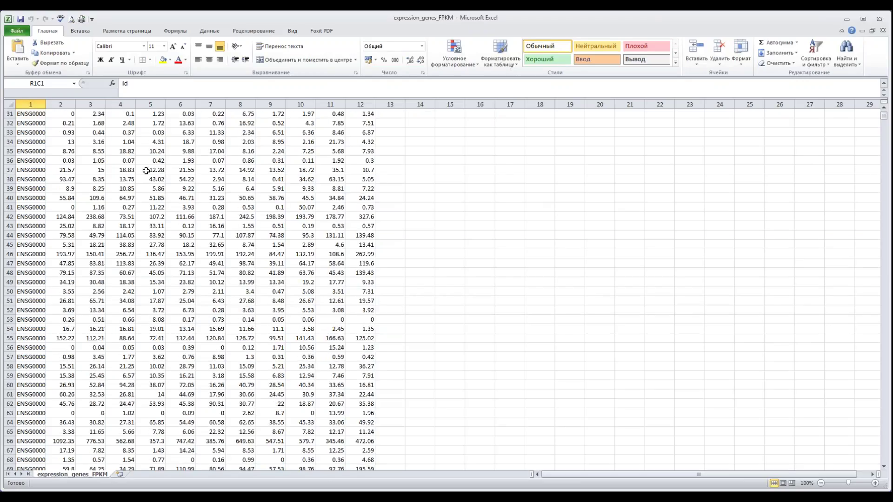
scroll(153, 173, "up", 5)
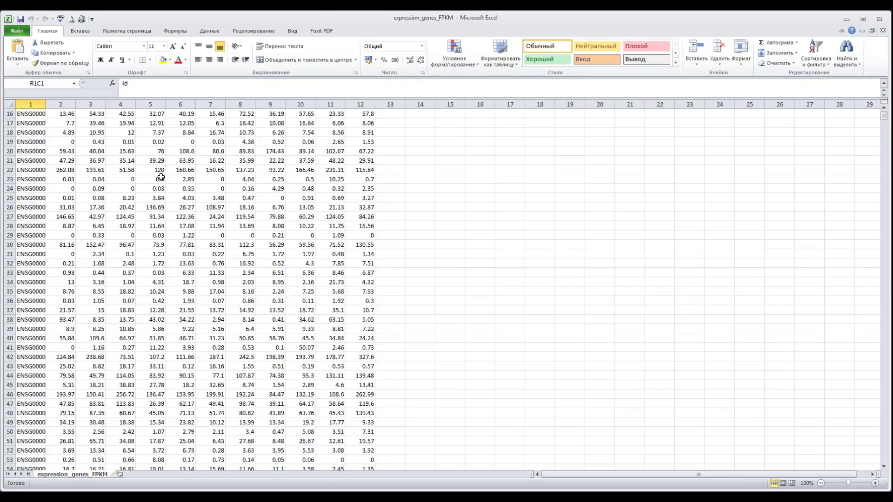
scroll(161, 177, "down", 1)
scroll(161, 177, "down", 3)
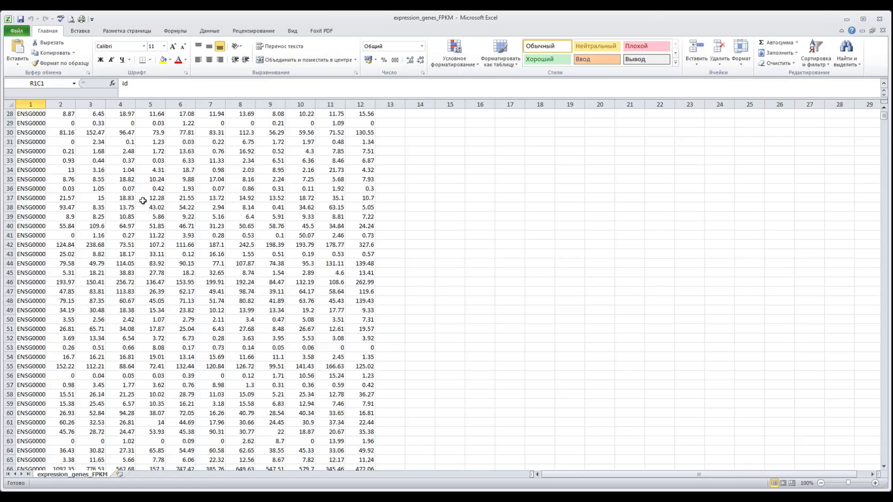
scroll(227, 272, "down", 1)
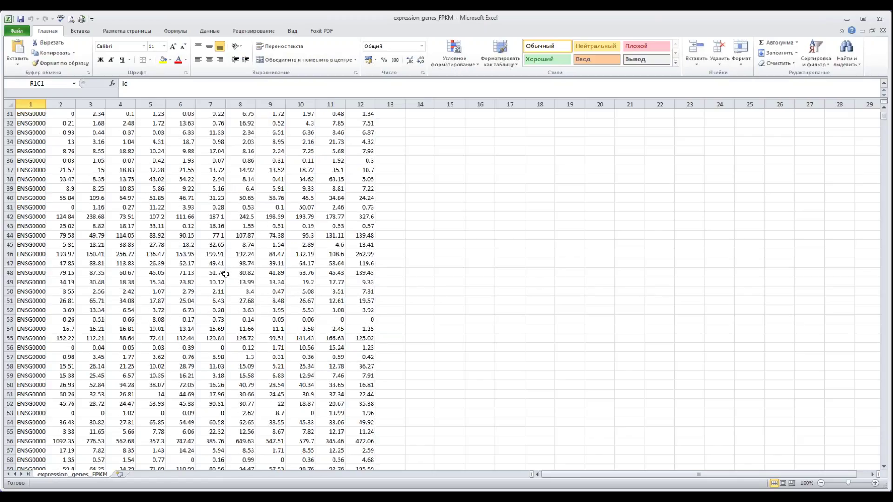
scroll(226, 274, "down", 1)
scroll(225, 274, "down", 10)
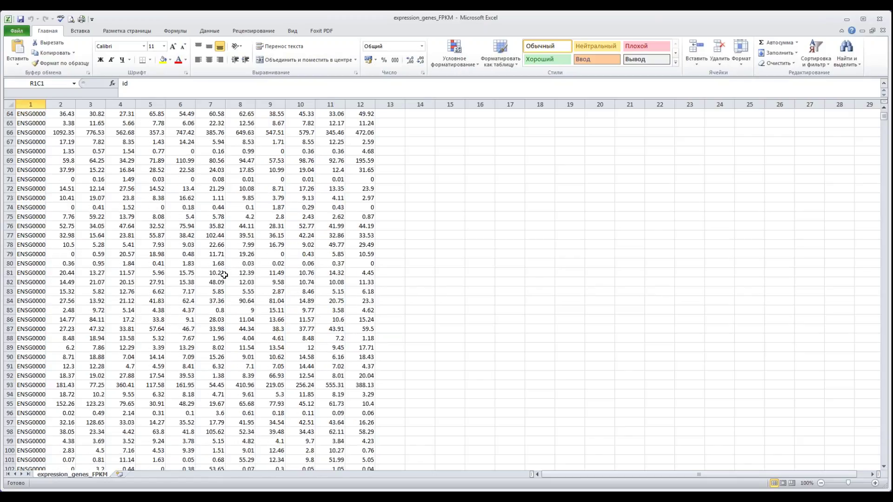
scroll(224, 275, "down", 4)
scroll(224, 275, "up", 12)
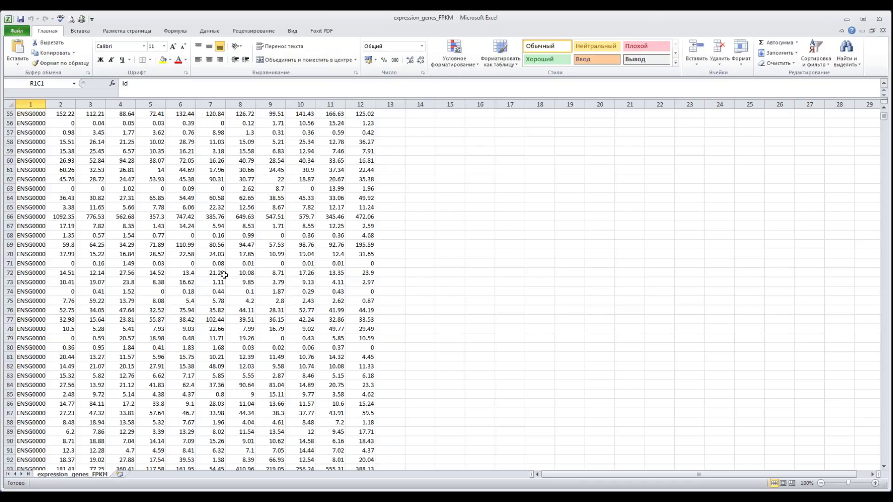
Go to the end of the filtered table, select its last gene row, and review the rows above it
left_click(883, 117)
left_click_drag(885, 122, 884, 458)
scroll(175, 253, "up", 10)
left_click(13, 235)
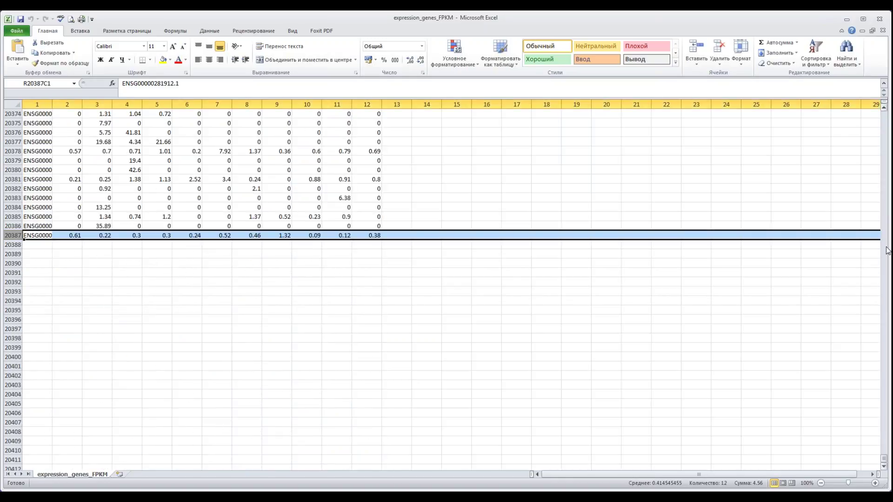
scroll(887, 250, "up", 13)
scroll(888, 250, "up", 20)
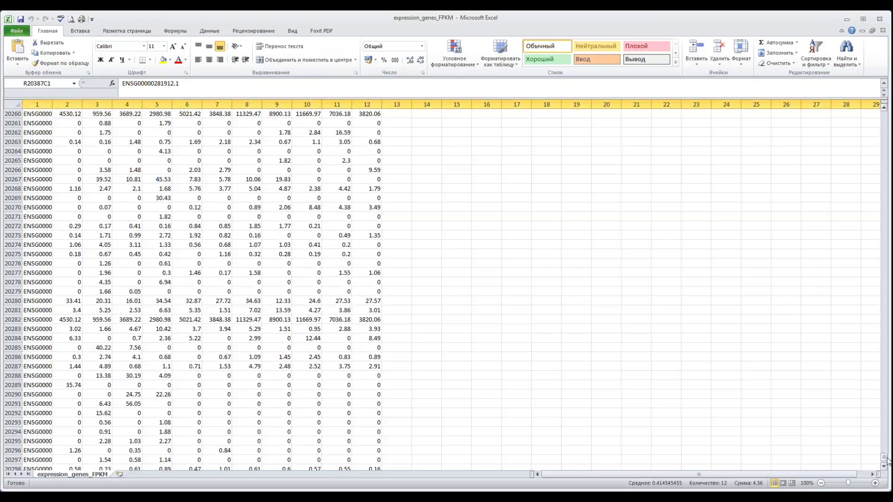
Return to the first gene rows of the filtered FPKM table
left_click_drag(887, 460, 886, 114)
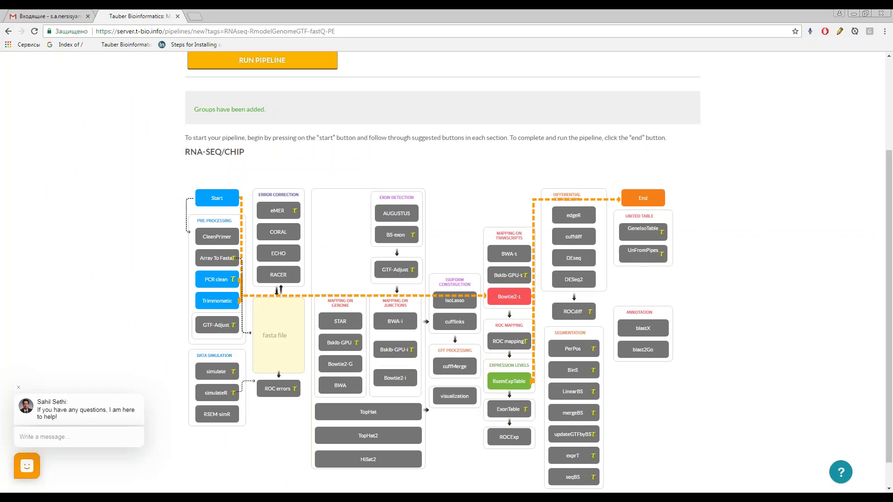
Switch to T-BioInfo in the browser, start a new paired-end fastQ pipeline with RmodelGenomeGTF, and set the organism to HomoSapiens_GRCh38
scroll(261, 149, "up", 3)
left_click(263, 149)
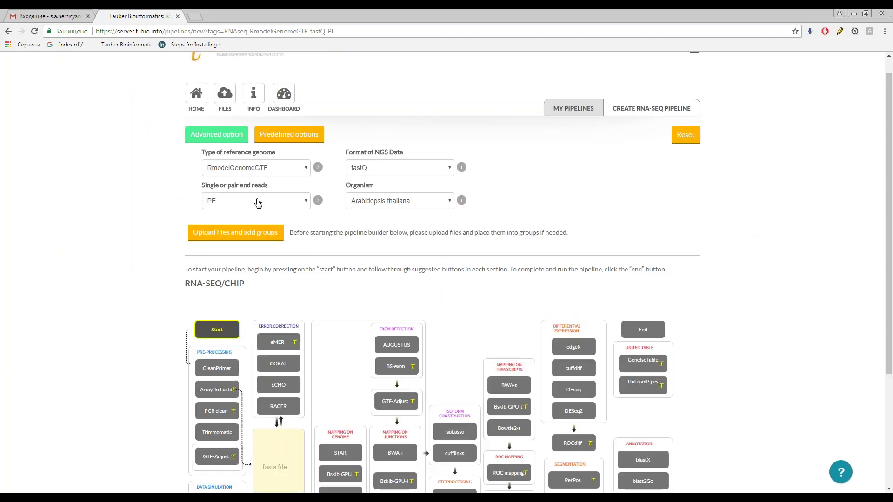
left_click(373, 201)
left_click(370, 229)
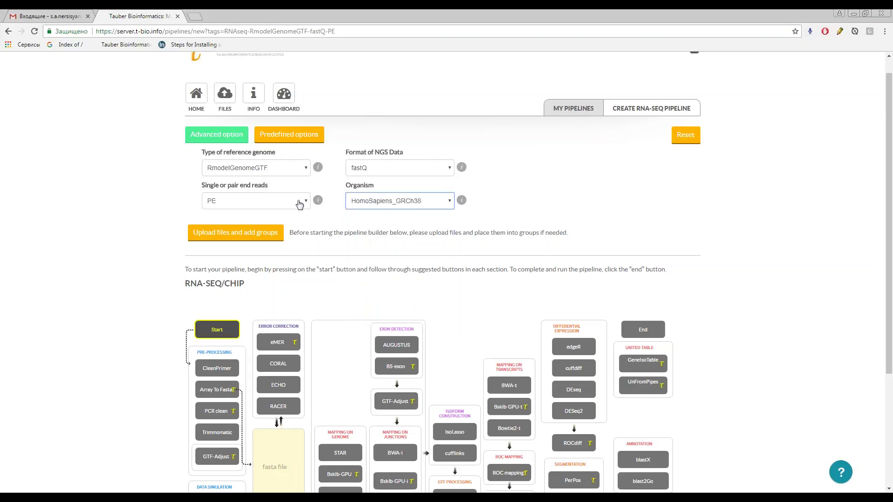
Bulk-upload the sample URLs from Links_CLow_vs_NLike.svl and proceed to defining the sample groups
left_click(255, 235)
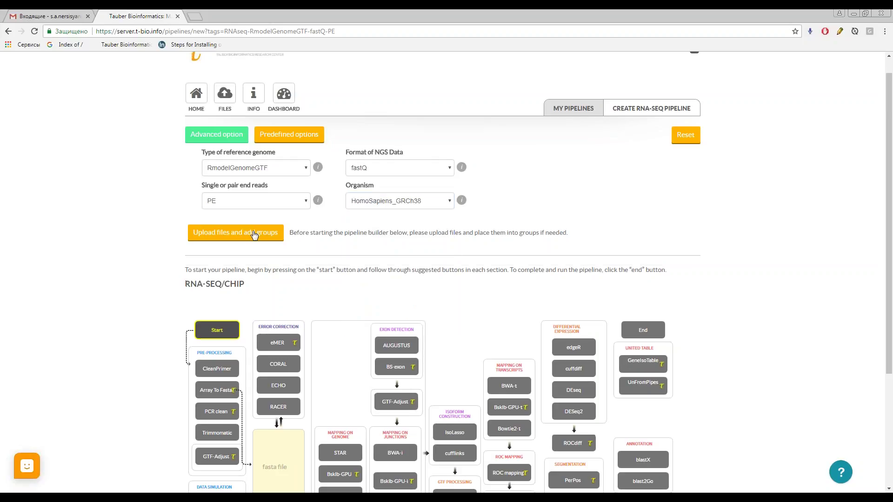
scroll(267, 230, "down", 4)
left_click(279, 225)
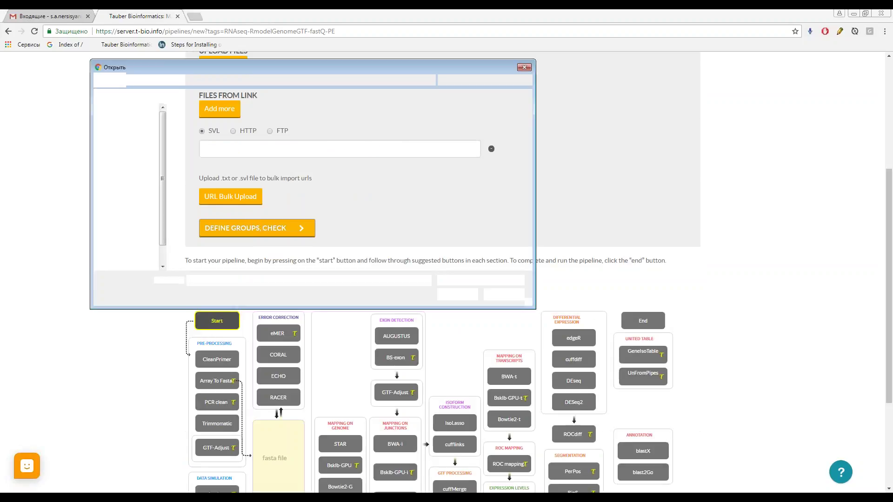
double_click(220, 175)
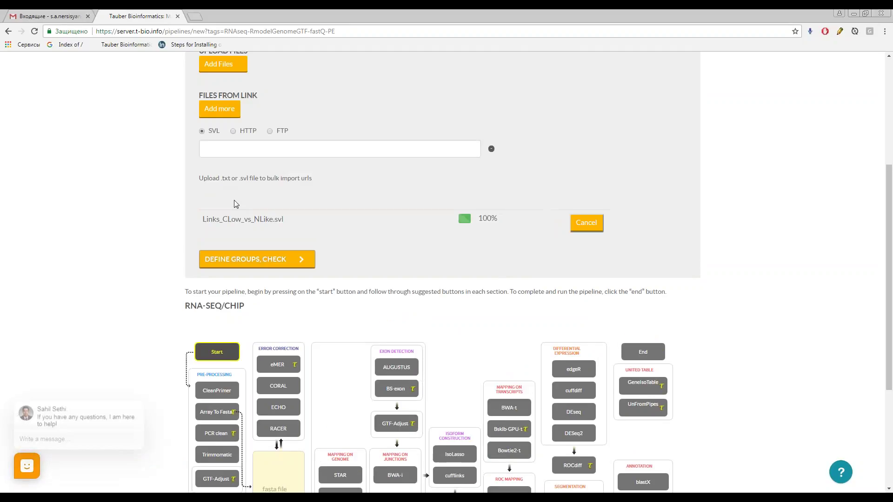
left_click(252, 260)
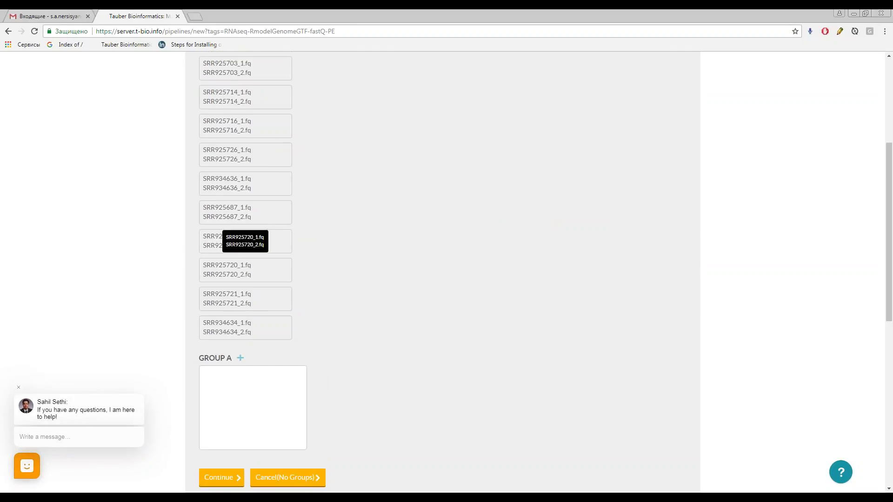
Add Group B and assign samples SRR934634, SRR925721, SRR925720, SRR925688, SRR925687 and SRR934636 to it
scroll(293, 137, "up", 1)
scroll(291, 135, "up", 2)
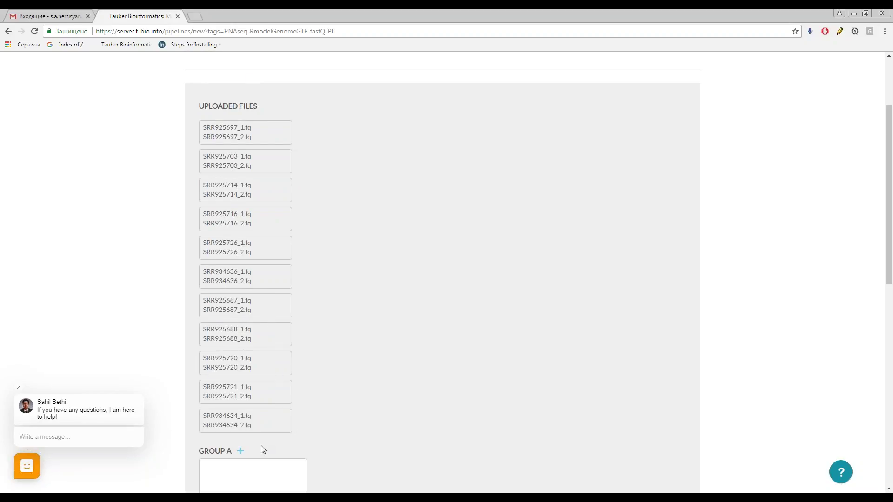
left_click(240, 451)
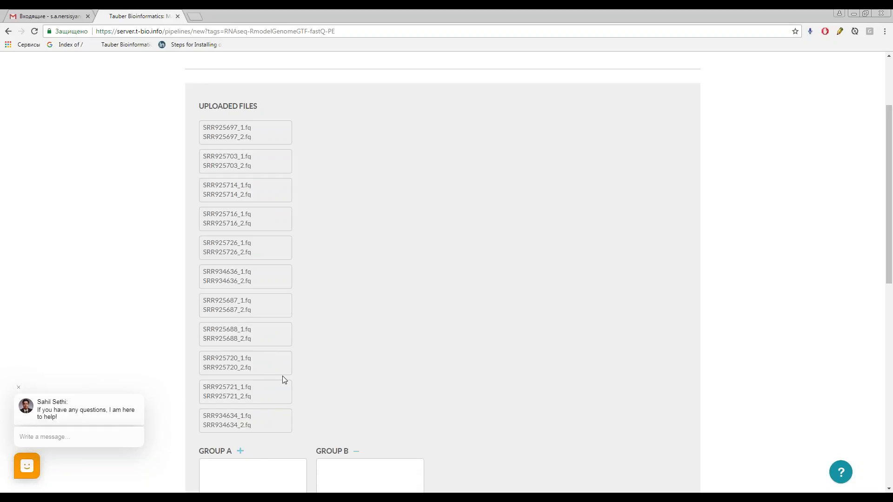
scroll(282, 378, "down", 3)
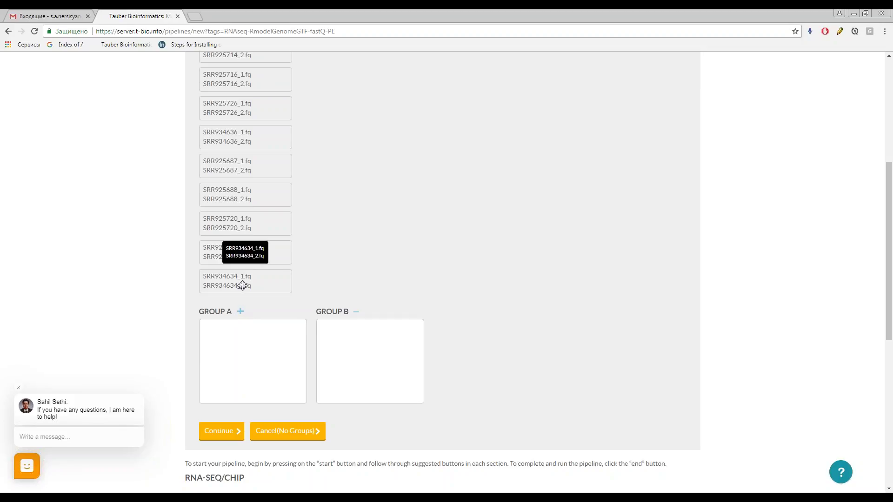
left_click_drag(242, 286, 356, 335)
left_click_drag(267, 263, 347, 310)
left_click_drag(270, 195, 372, 305)
left_click_drag(277, 191, 378, 246)
left_click_drag(275, 135, 385, 193)
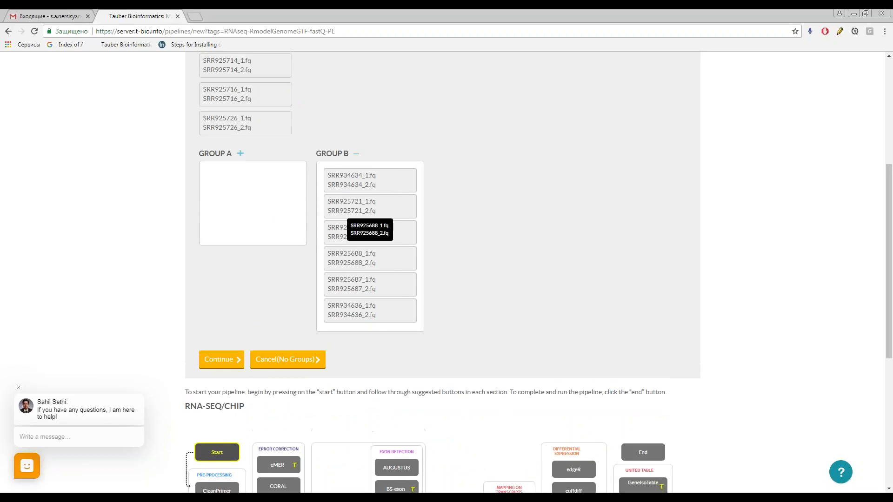
Assign samples SRR925726, SRR925716, SRR925714, SRR925703 and SRR925697 to Group A, and submit the groups with their contrasts
left_click_drag(267, 155, 261, 221)
left_click_drag(266, 95, 273, 183)
left_click_drag(260, 70, 274, 218)
left_click_drag(286, 133, 279, 218)
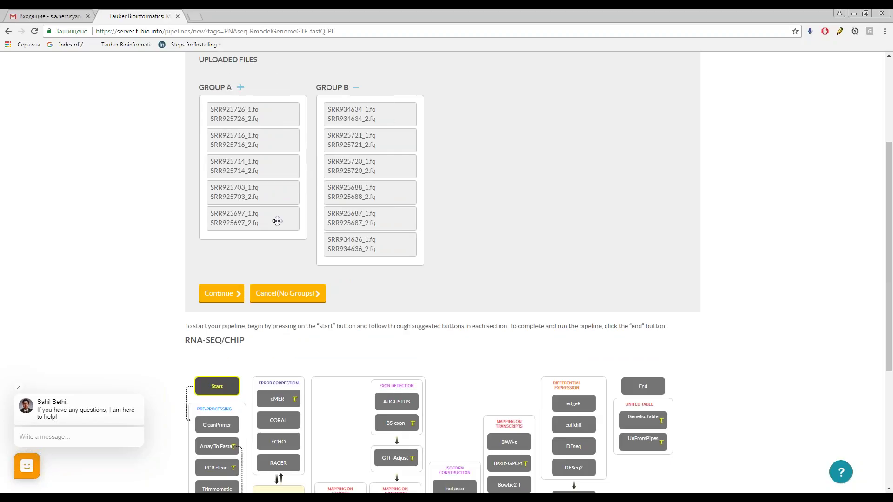
left_click(229, 293)
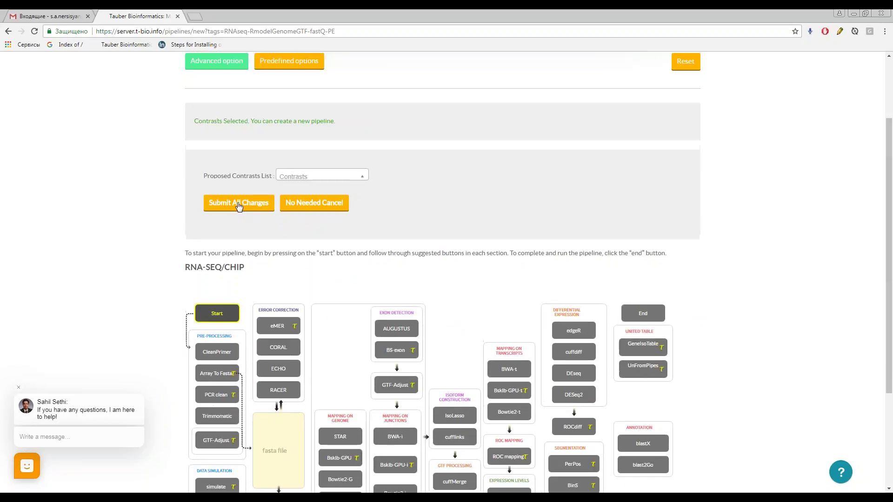
left_click(238, 204)
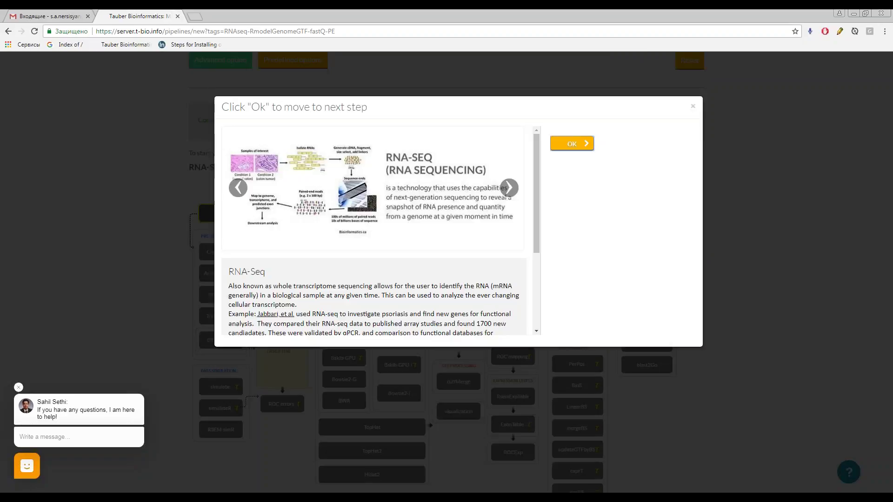
Start the pipeline and add the Trimmomatic and PCR clean pre-processing stages, keeping the PCR clean property b01
key("Escape")
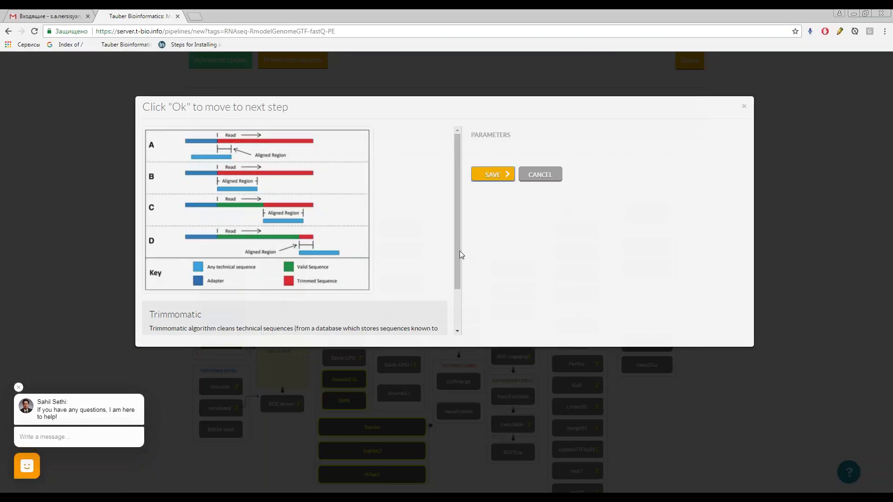
key("Escape")
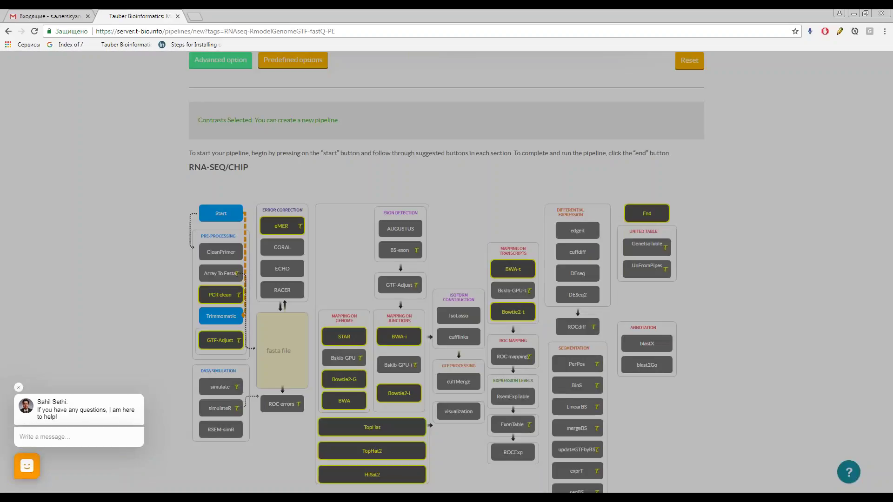
left_click(365, 299)
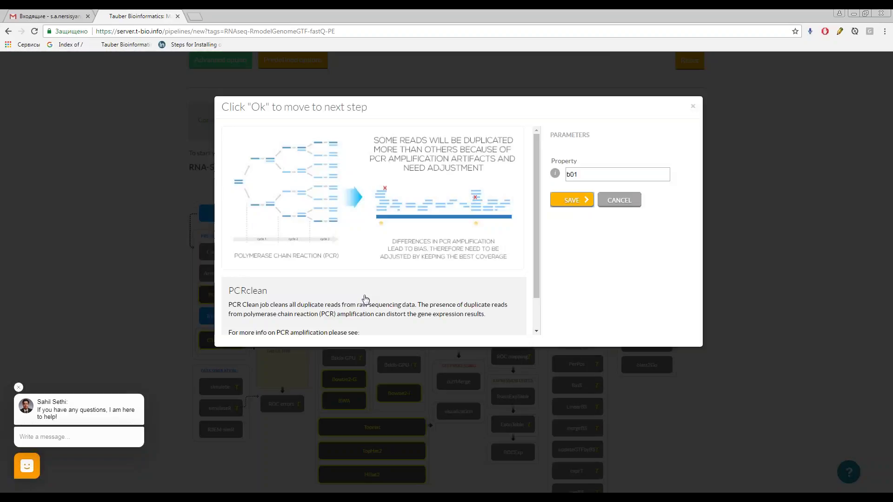
key("Escape")
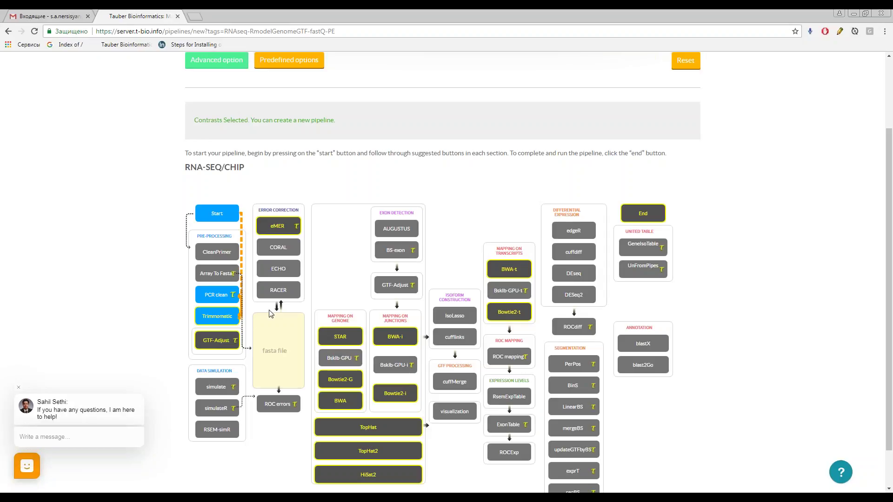
Add Bowtie2-t mapping on transcripts and the RsemExpTable expression level stage to the pipeline
left_click(467, 343)
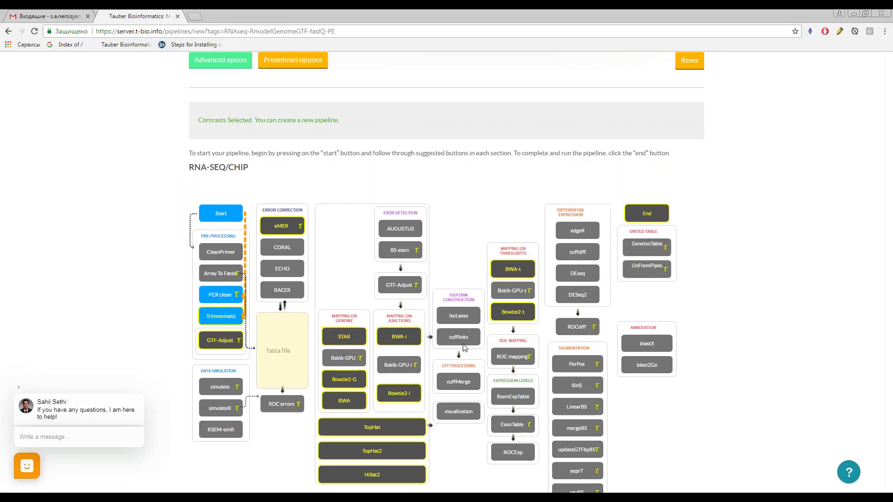
left_click(493, 175)
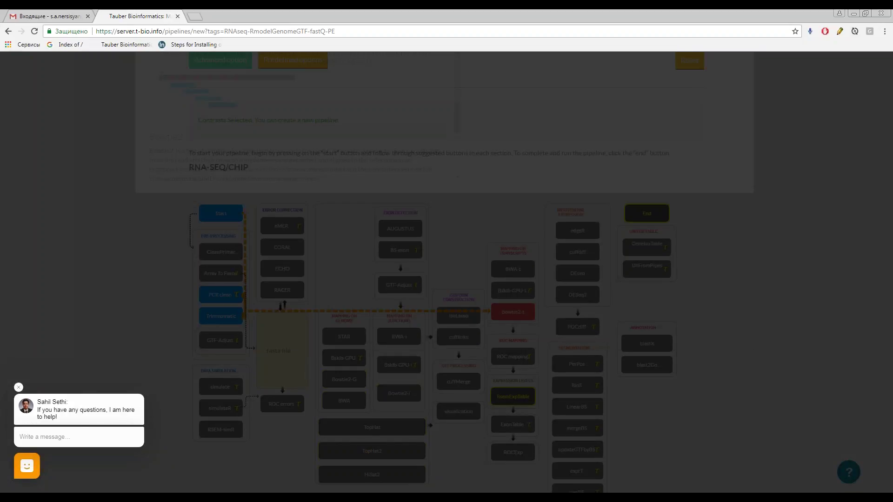
scroll(563, 277, "down", 1)
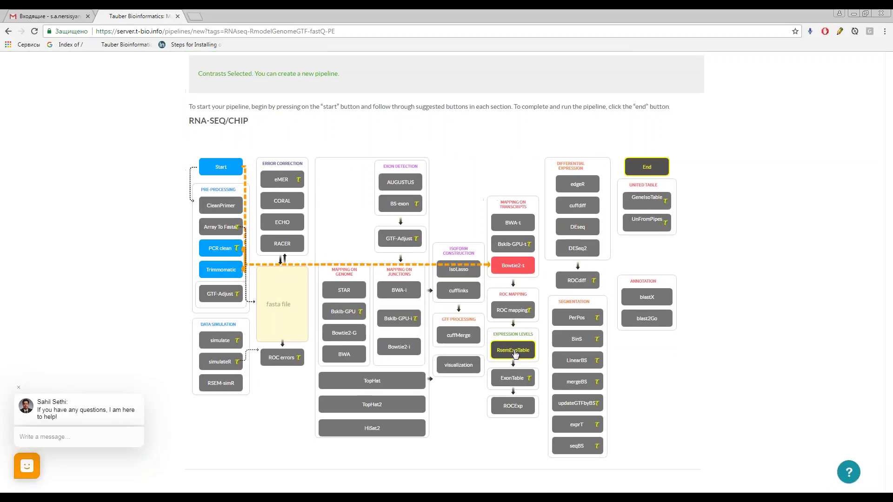
left_click(509, 350)
left_click(565, 205)
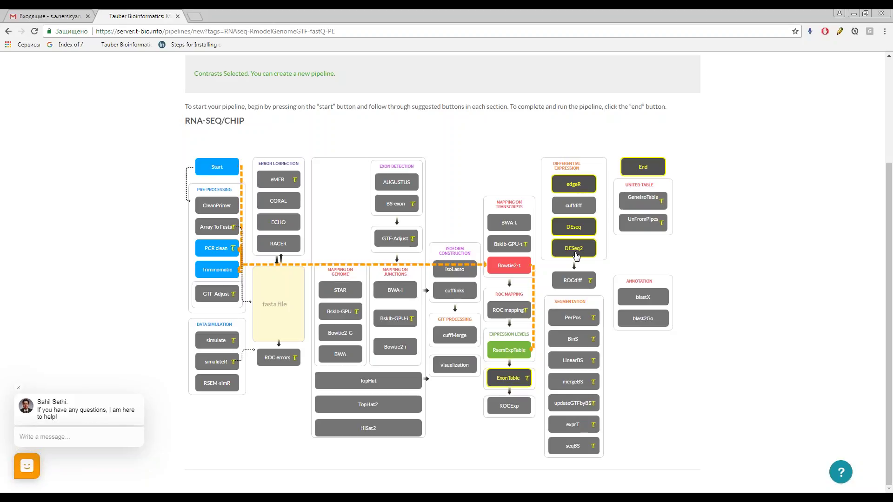
Complete the pipeline with the edgeR differential expression stage and save it under the name "Differential expression"
left_click(581, 192)
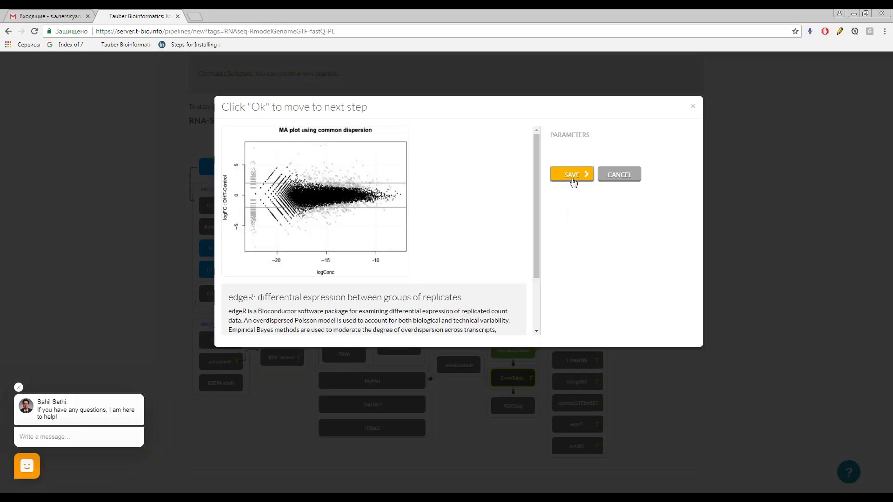
left_click(571, 176)
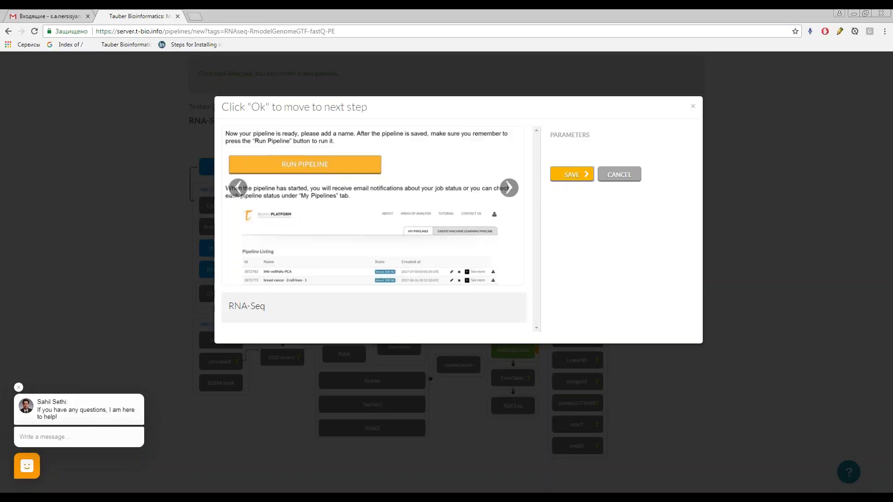
left_click(572, 174)
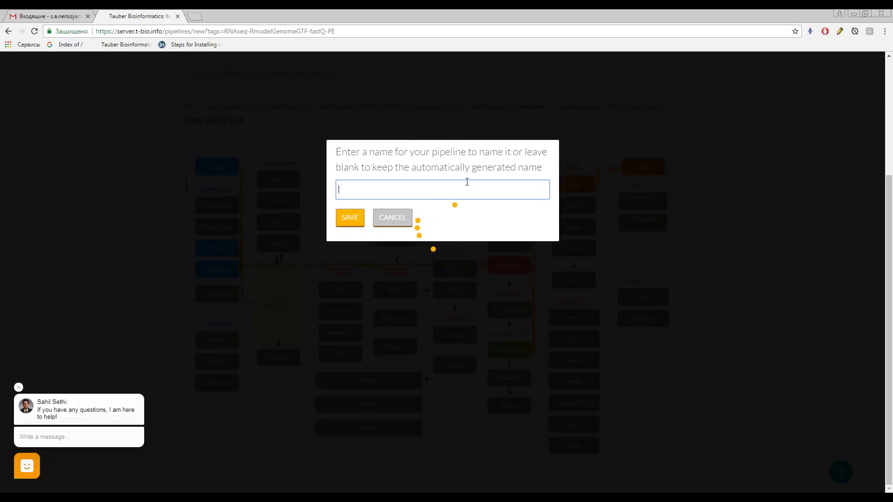
type("Differential expression")
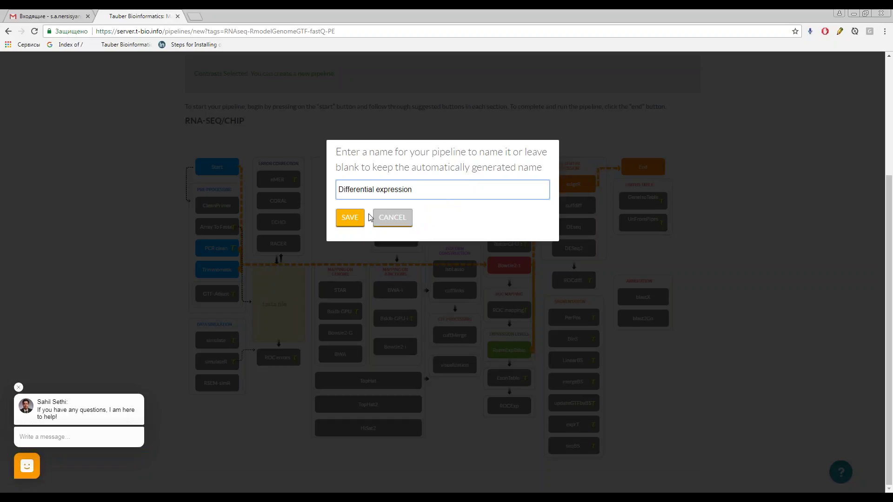
left_click(351, 218)
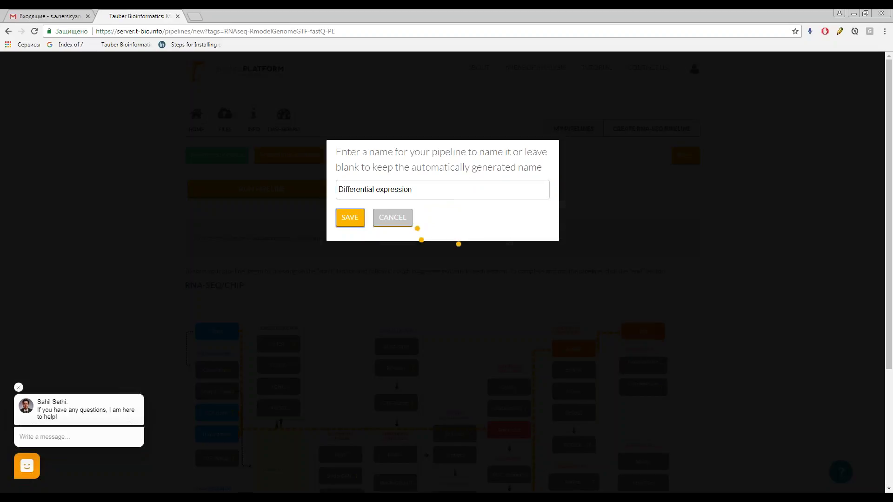
scroll(525, 386, "down", 3)
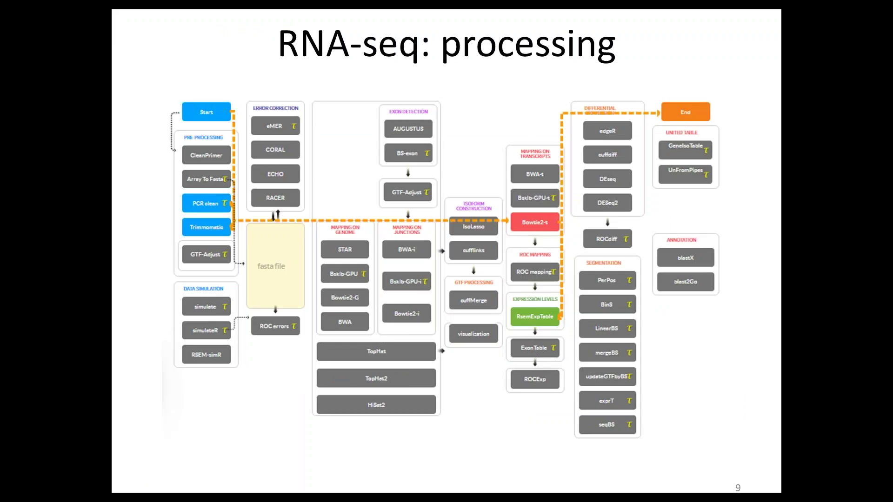
key("Right")
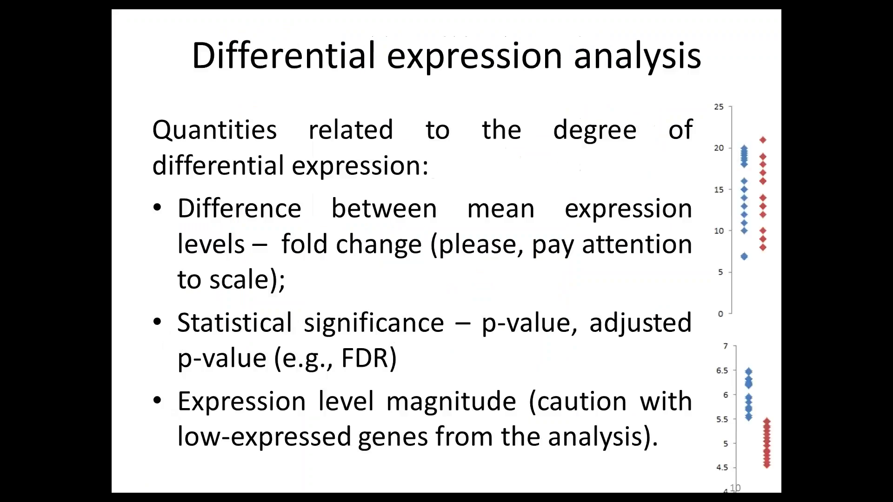
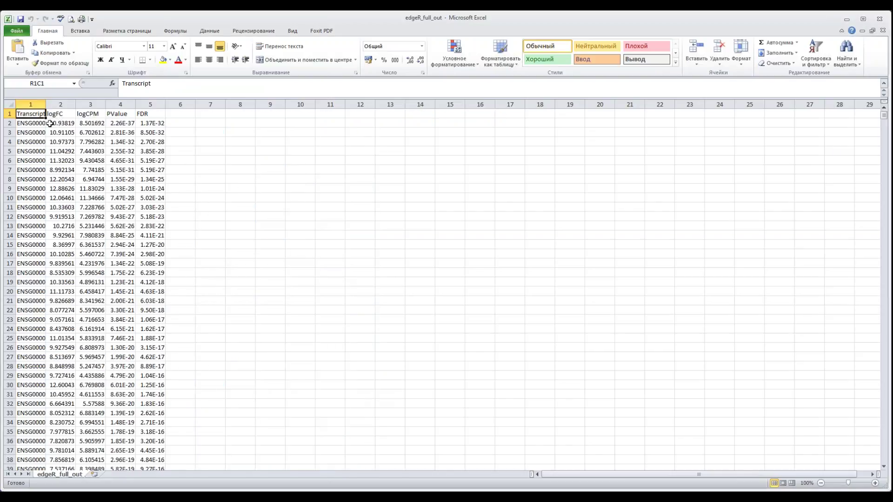
Examine the Transcript identifiers and the logFC values in the edgeR_full_out table
left_click(45, 124)
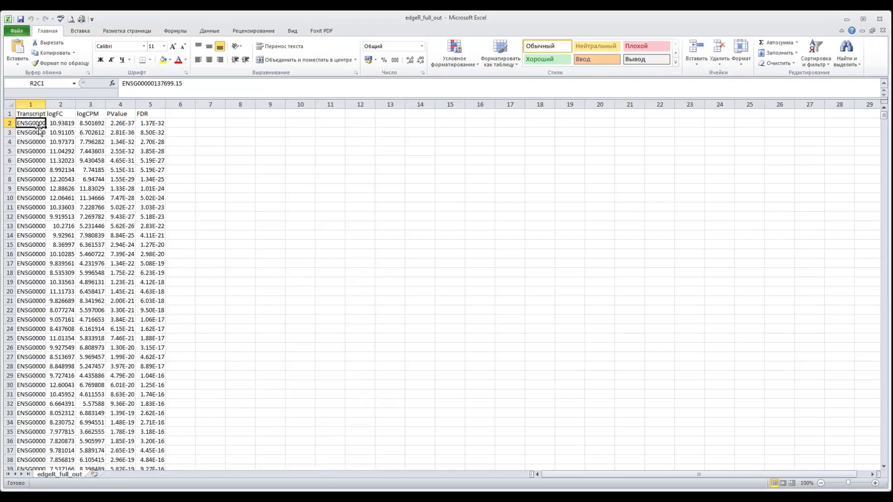
left_click(29, 142)
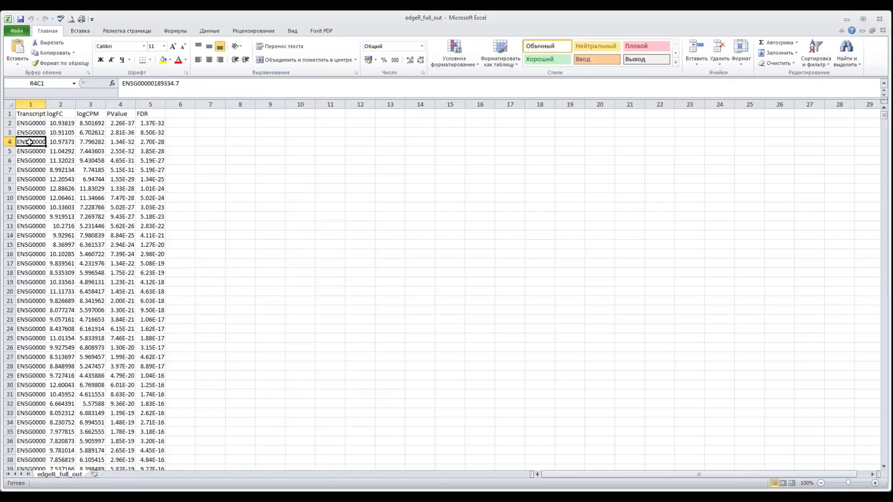
left_click(61, 120)
left_click(61, 114)
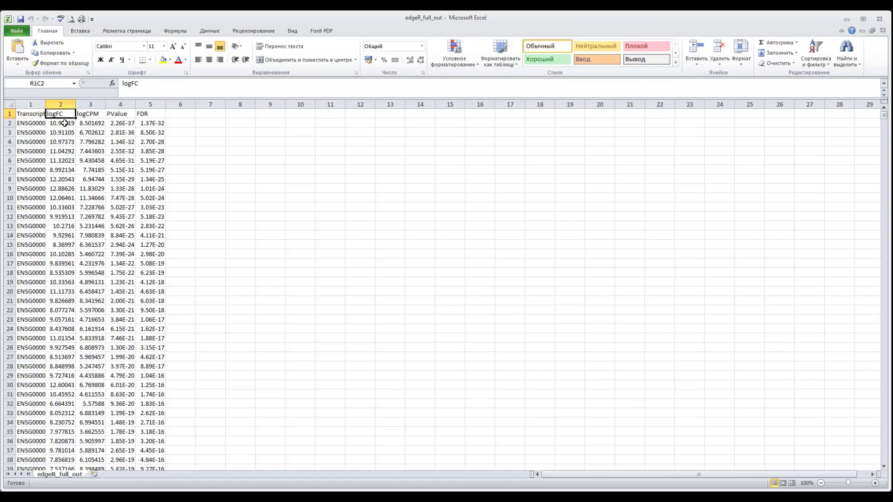
left_click(64, 124)
left_click(58, 115)
left_click(54, 124)
left_click(59, 115)
left_click(58, 123)
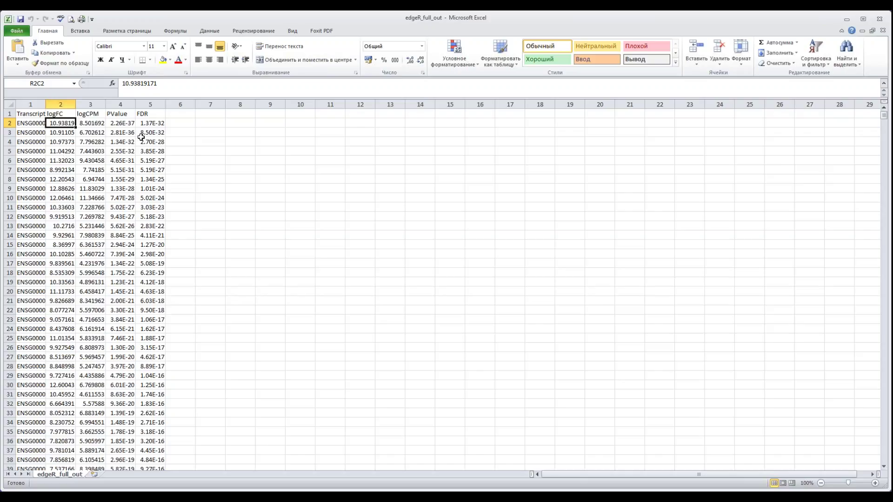
Examine the logCPM column of the edgeR_full_out table
left_click(89, 115)
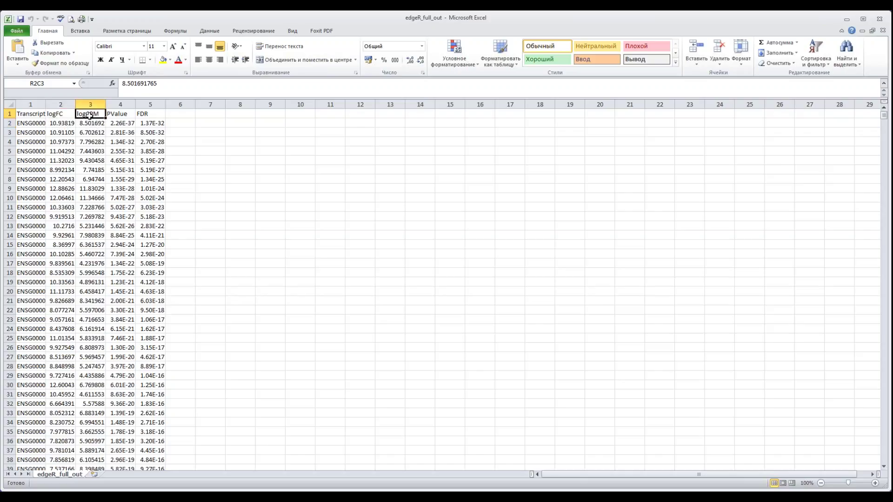
left_click(91, 122)
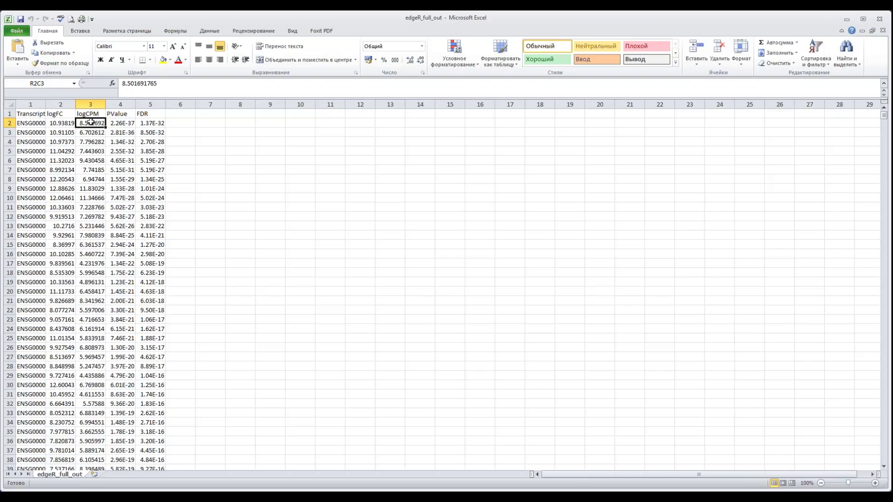
scroll(91, 151, "down", 1)
scroll(91, 151, "up", 1)
left_click(98, 114)
left_click(98, 130)
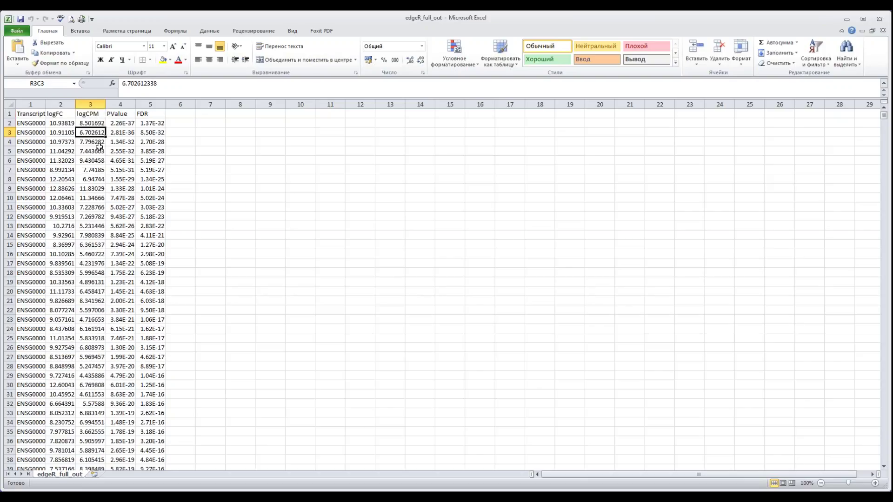
scroll(98, 151, "down", 2)
scroll(98, 152, "up", 2)
Examine the PValue and FDR columns for the top-ranked transcripts
left_click(118, 114)
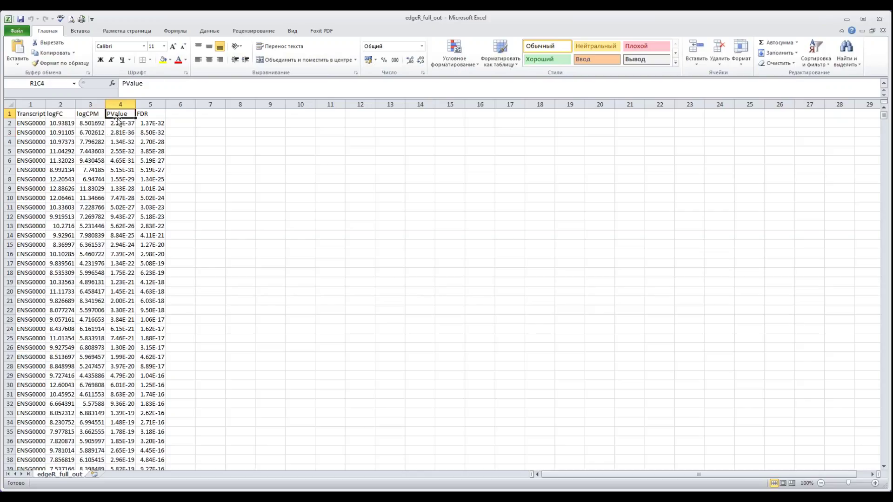
left_click_drag(120, 123, 120, 191)
left_click_drag(149, 116, 149, 144)
left_click(149, 154)
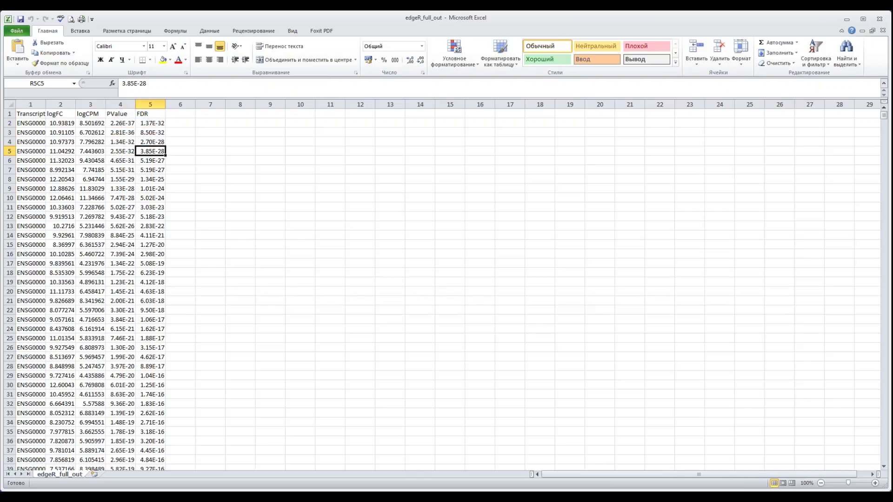
left_click(157, 124)
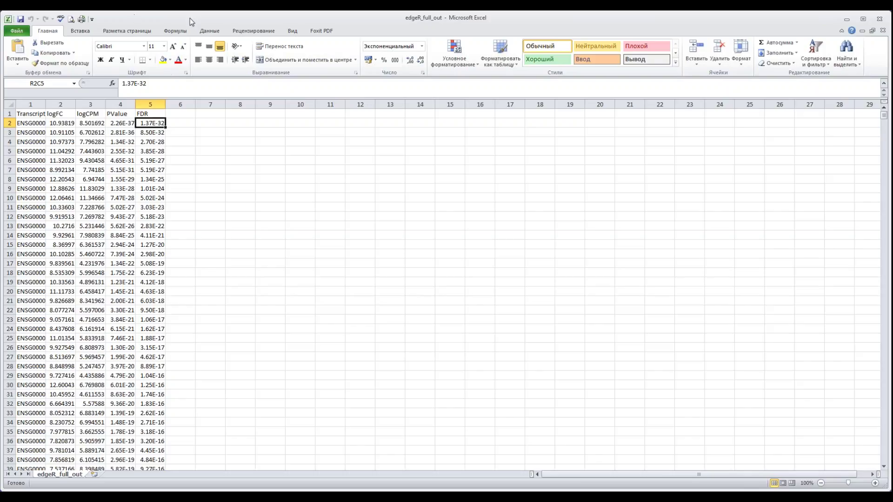
Turn on filtering for the table and keep only rows with FDR less than or equal to 0.01
left_click(216, 30)
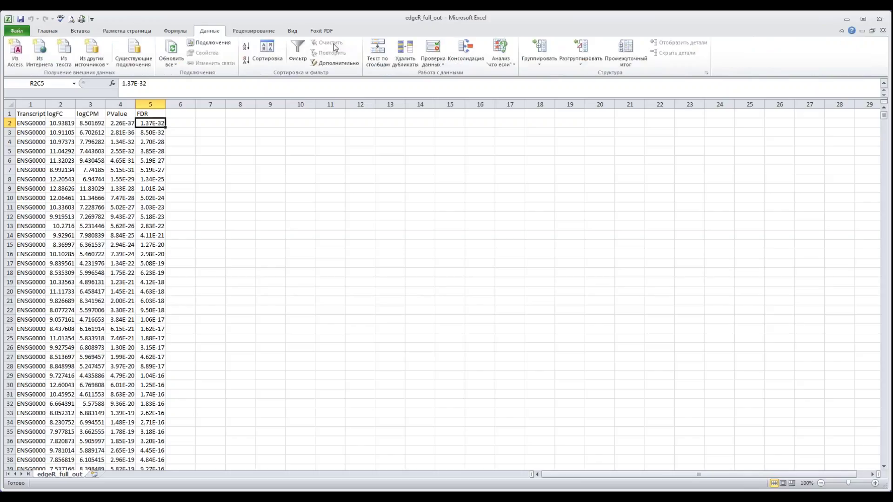
left_click(298, 53)
left_click(40, 103)
left_click_drag(40, 103, 150, 104)
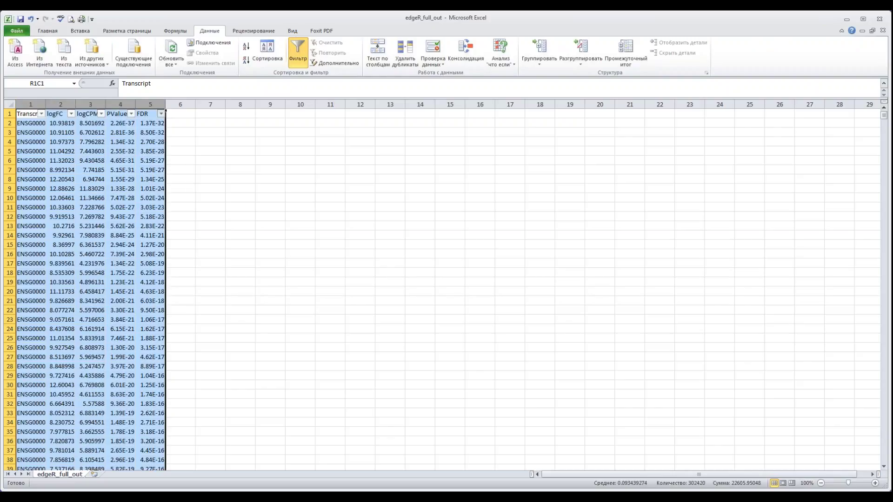
left_click(161, 113)
mouse_move(100, 179)
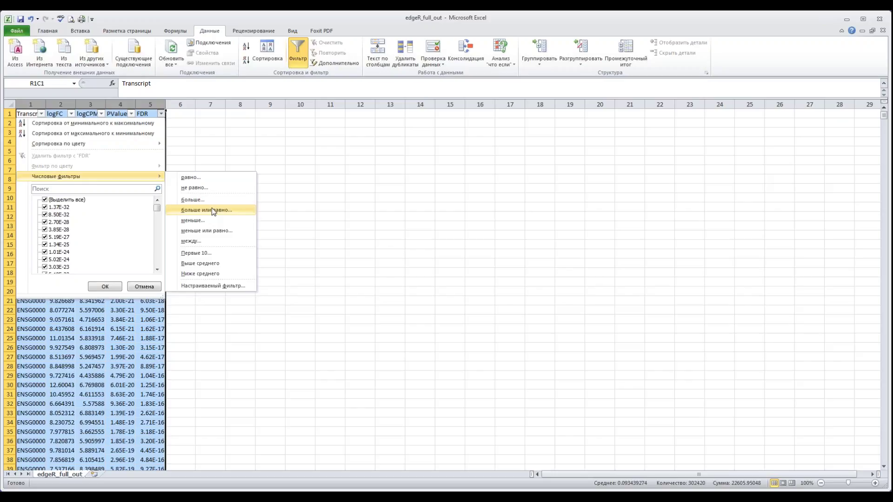
left_click(208, 231)
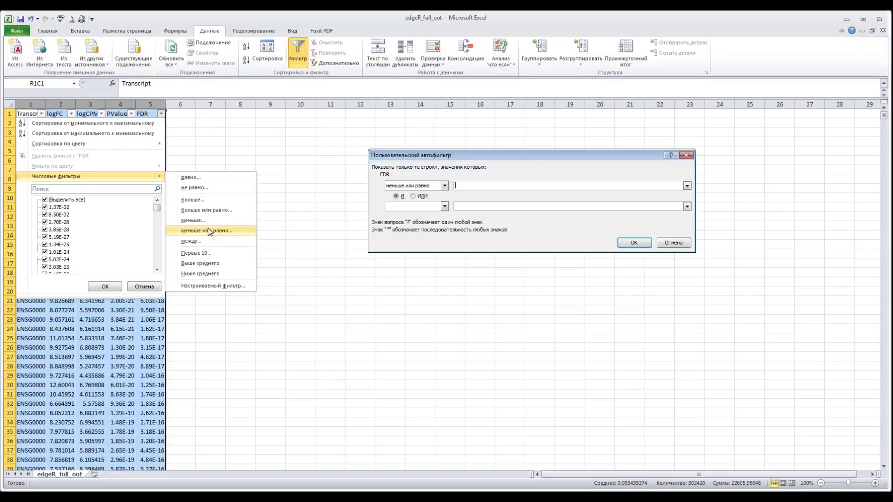
type("0")
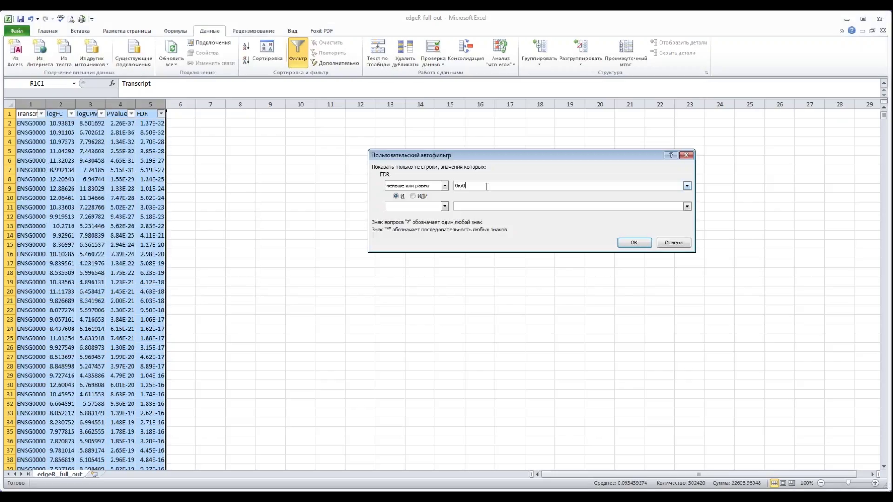
type(".01")
left_click(627, 243)
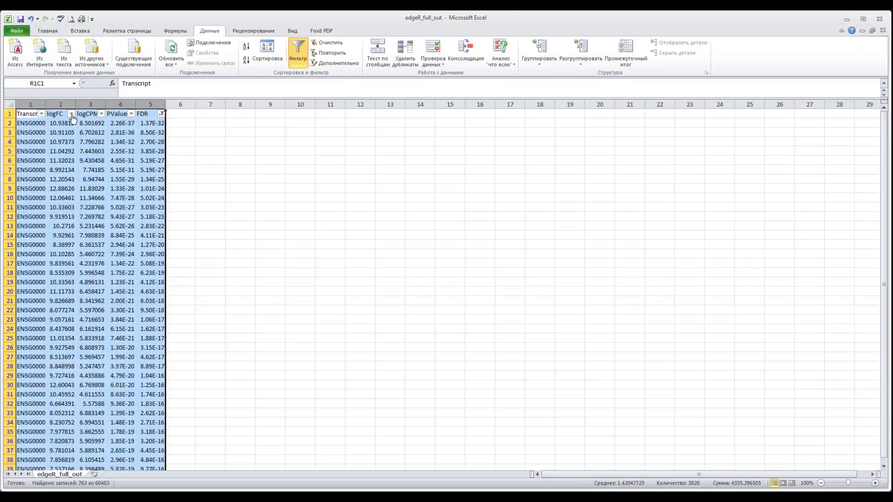
Filter the logFC column for values greater than or equal to 1 or, as the alternative condition, on the negative side of -1
left_click(71, 117)
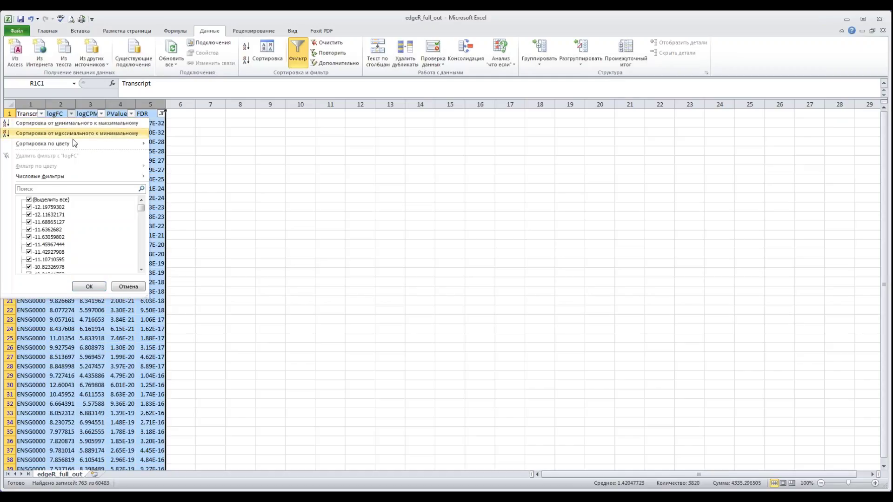
mouse_move(82, 146)
mouse_move(91, 177)
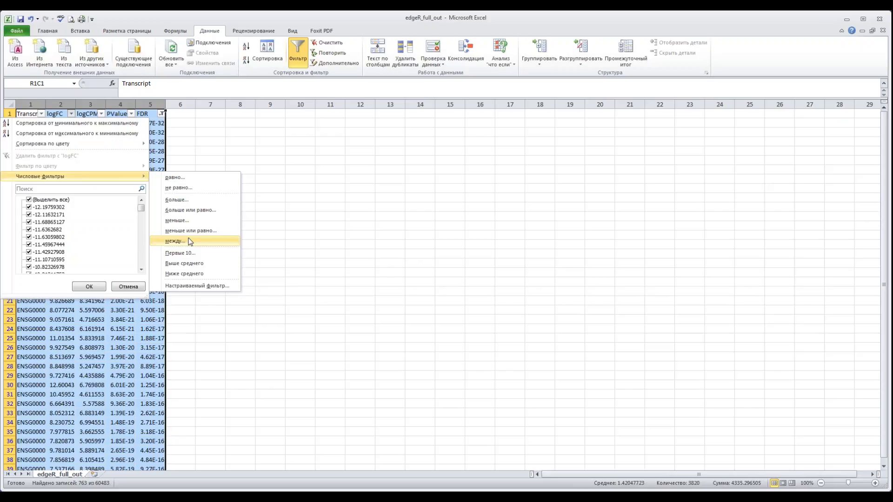
left_click(199, 211)
left_click(420, 197)
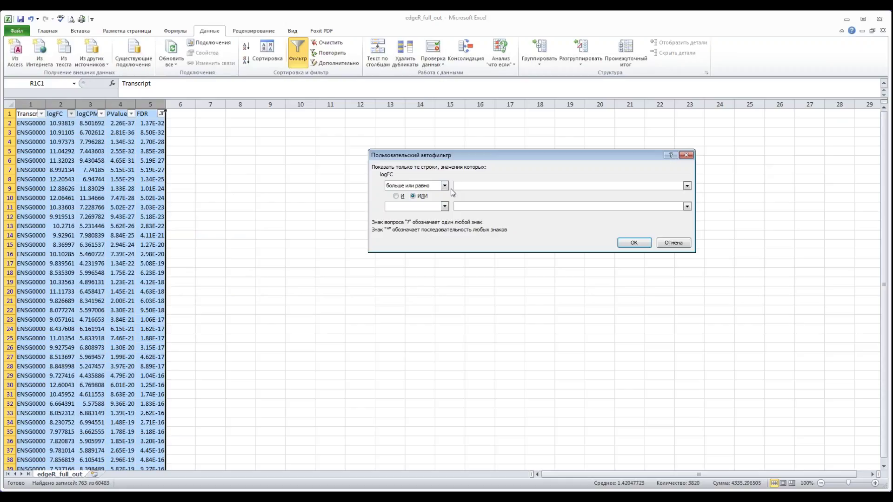
left_click(458, 186)
type("1")
left_click(445, 206)
left_click(419, 239)
left_click(424, 207)
left_click(421, 239)
left_click(467, 208)
type("-1")
left_click(633, 243)
Look through the filtered transcripts down to the last matching row and back up, checking their logFC and FDR values
scroll(384, 244, "down", 1)
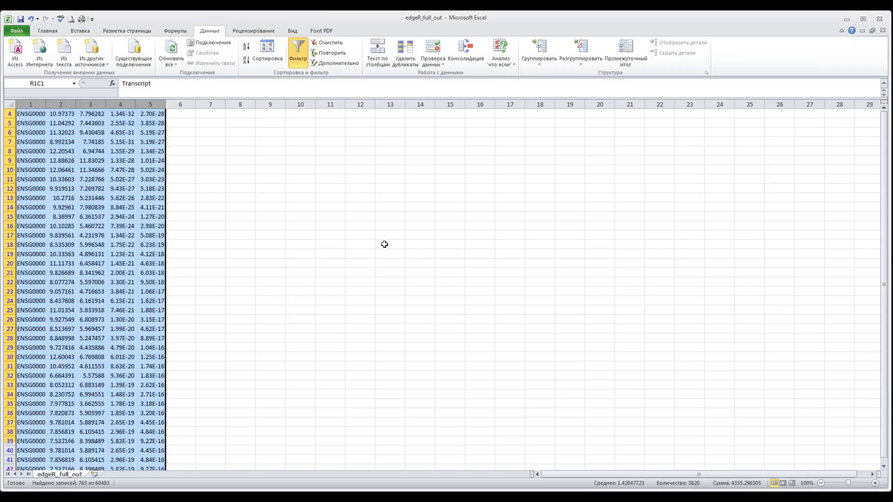
scroll(384, 244, "down", 12)
left_click(384, 244)
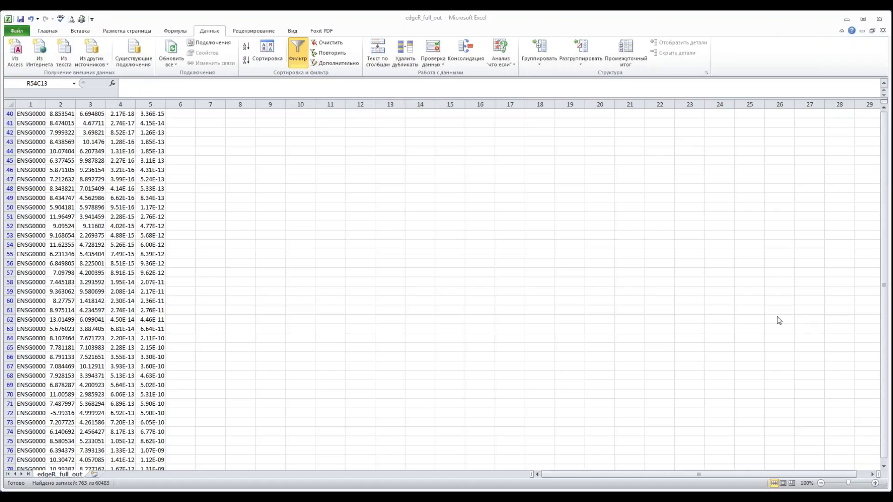
left_click(885, 186)
left_click_drag(885, 186, 877, 222)
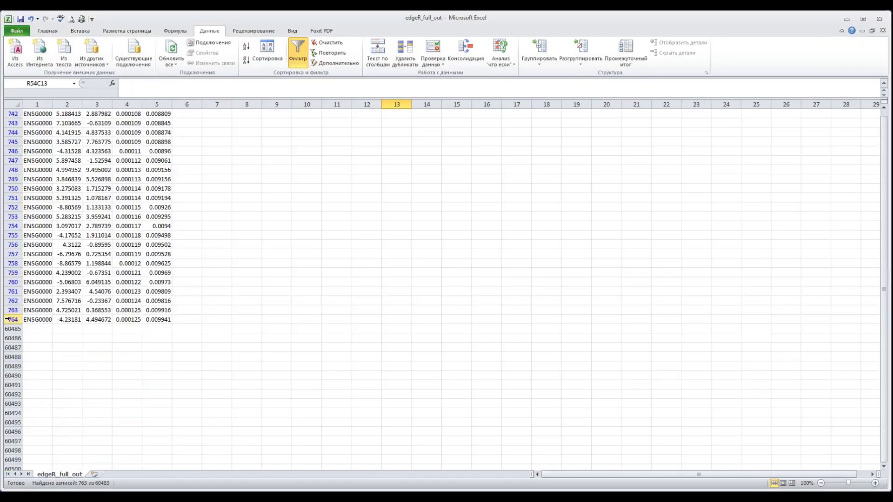
left_click(36, 319)
scroll(46, 316, "up", 4)
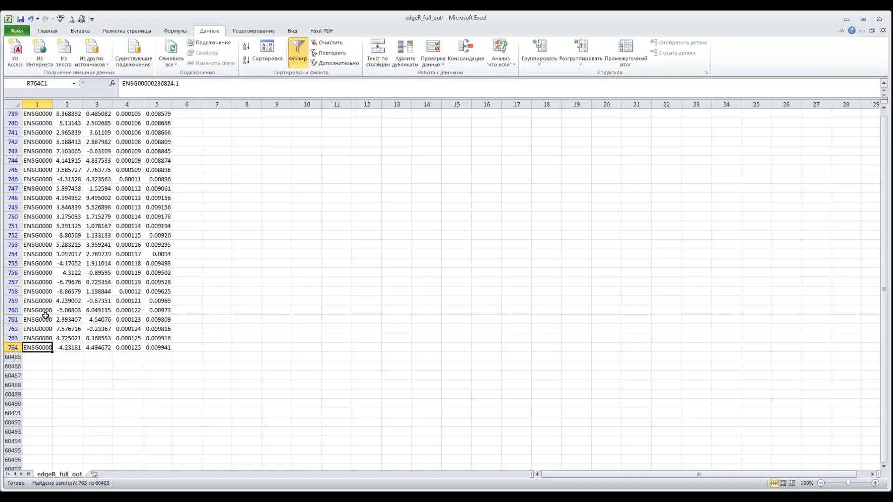
scroll(45, 316, "up", 1)
scroll(46, 316, "up", 20)
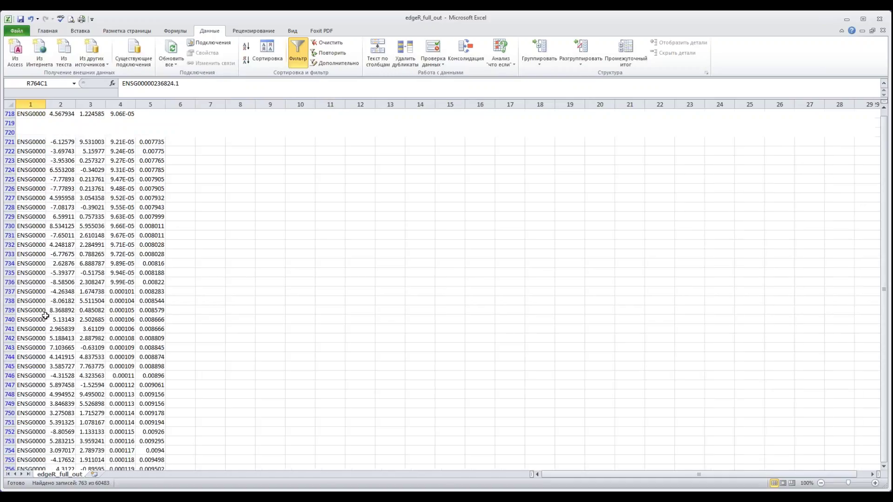
left_click(45, 319)
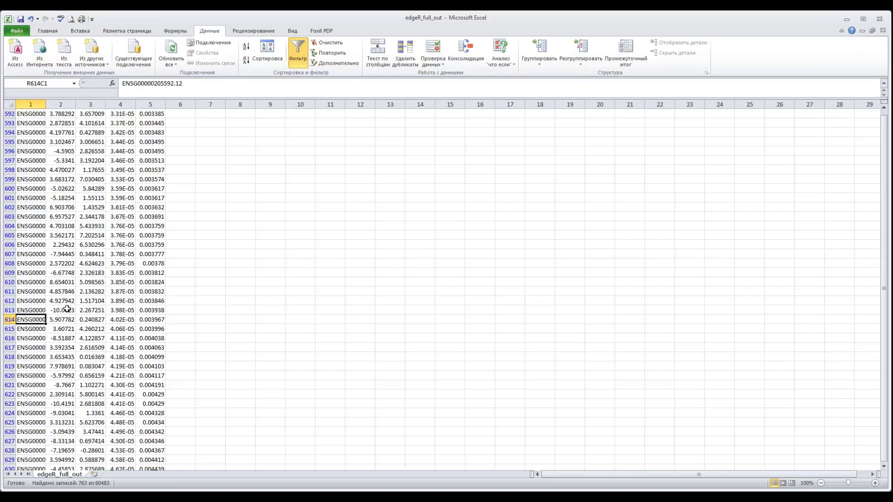
scroll(67, 309, "up", 20)
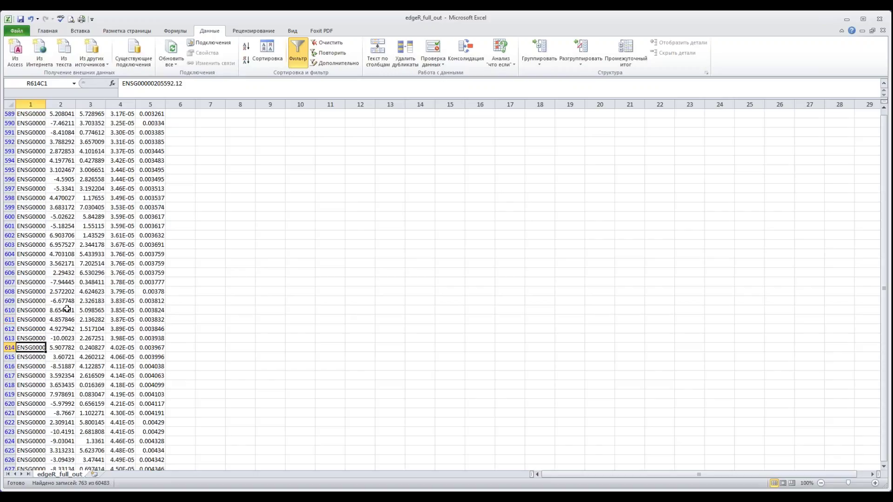
scroll(68, 309, "up", 20)
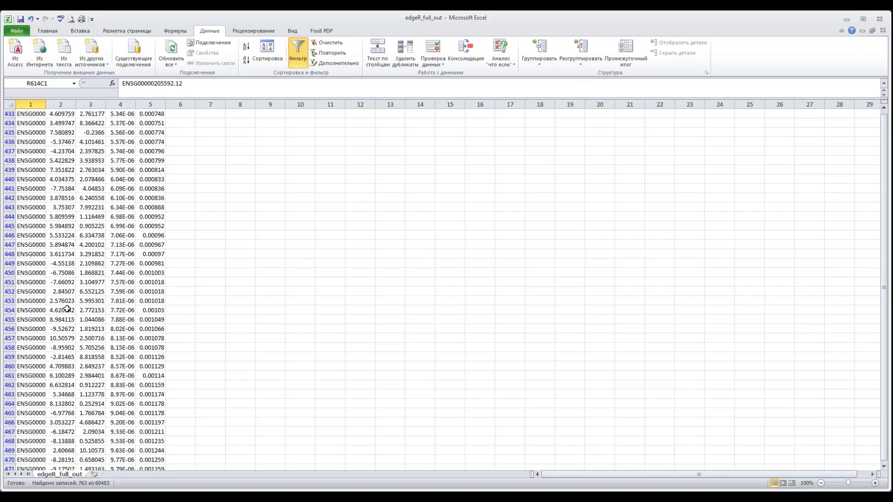
scroll(399, 183, "down", 1)
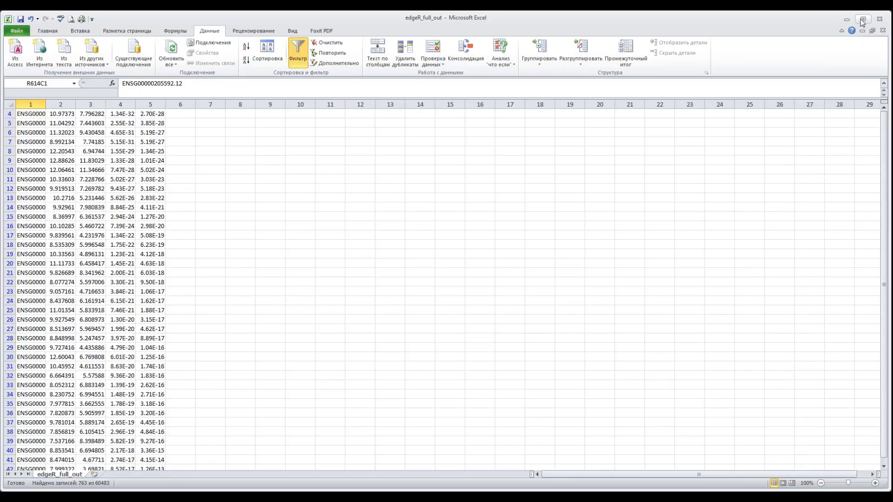
Close the edgeR_full_out workbook without saving the changes
left_click(879, 19)
left_click(448, 268)
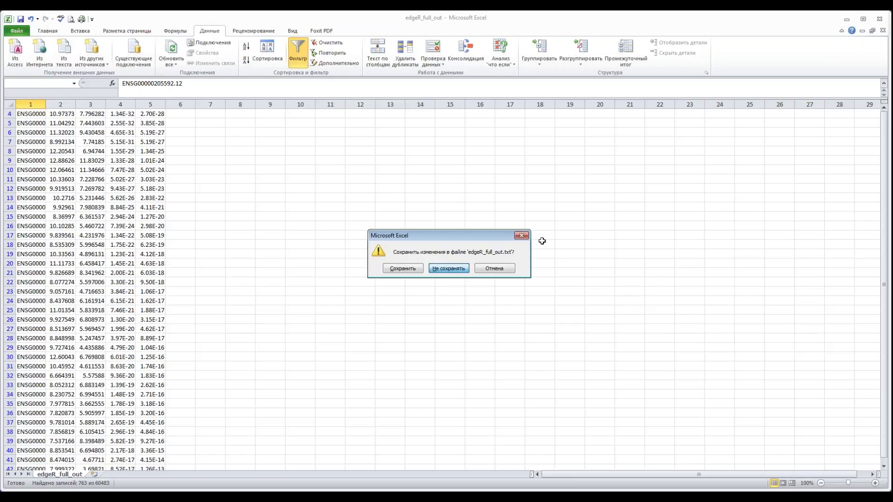
key("Return")
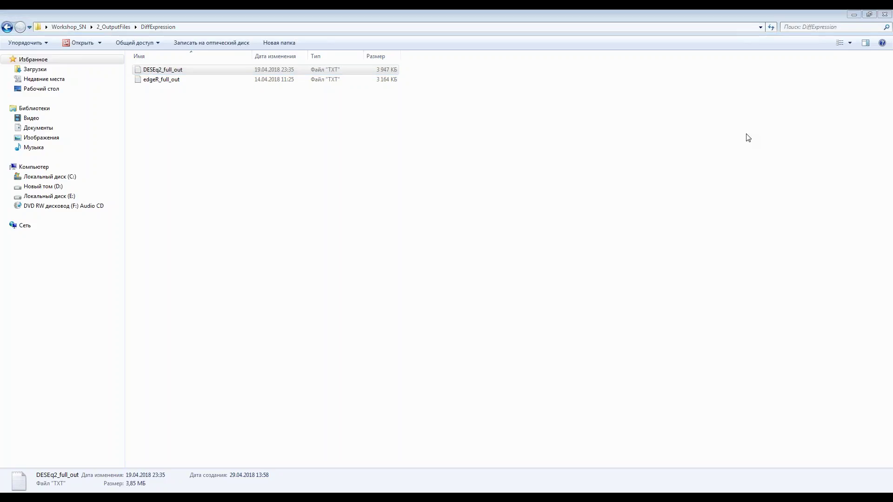
key("alt+Tab")
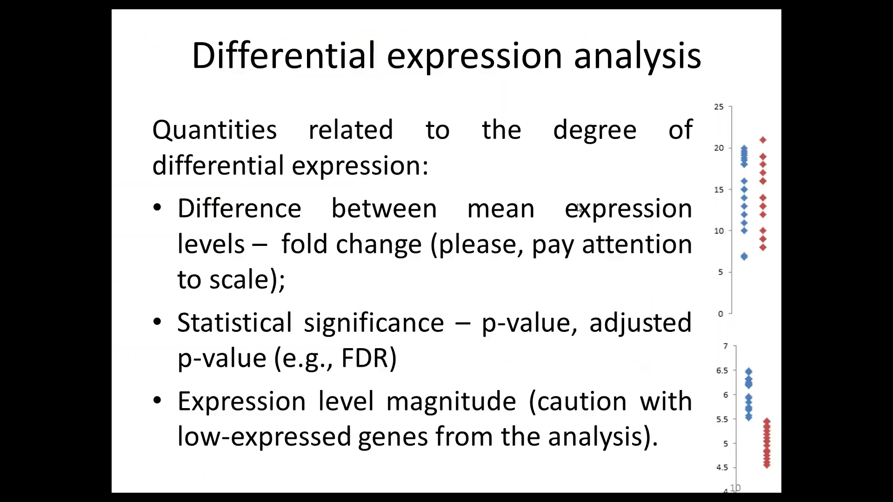
key("Right")
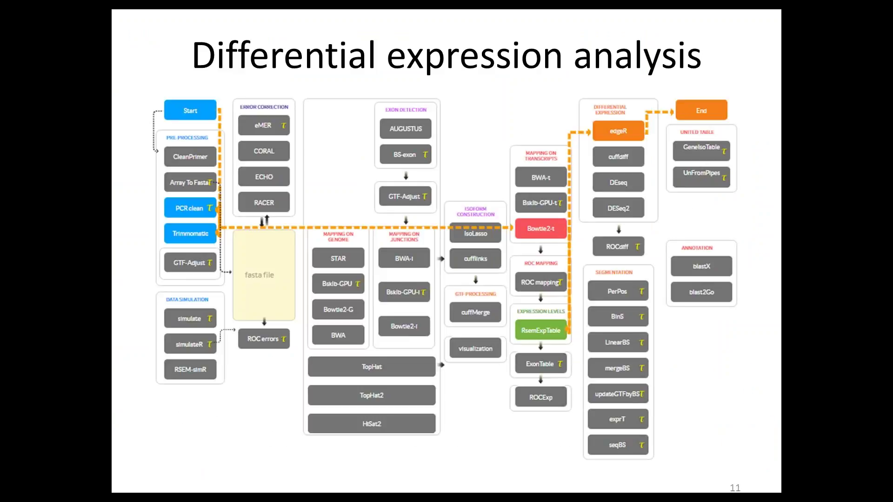
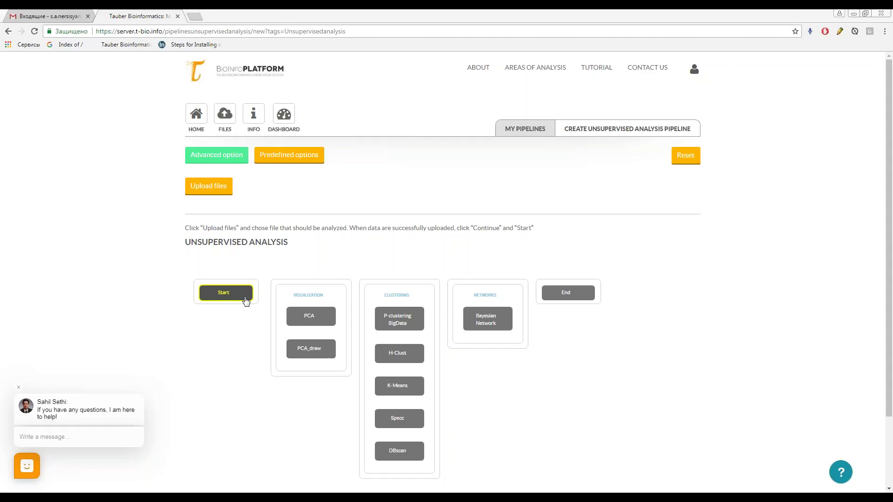
Upload CellLines_ExprData.txt from the 1_MainFiles folder as the input of the unsupervised analysis and continue to pipeline creation
left_click(221, 191)
scroll(222, 198, "down", 3)
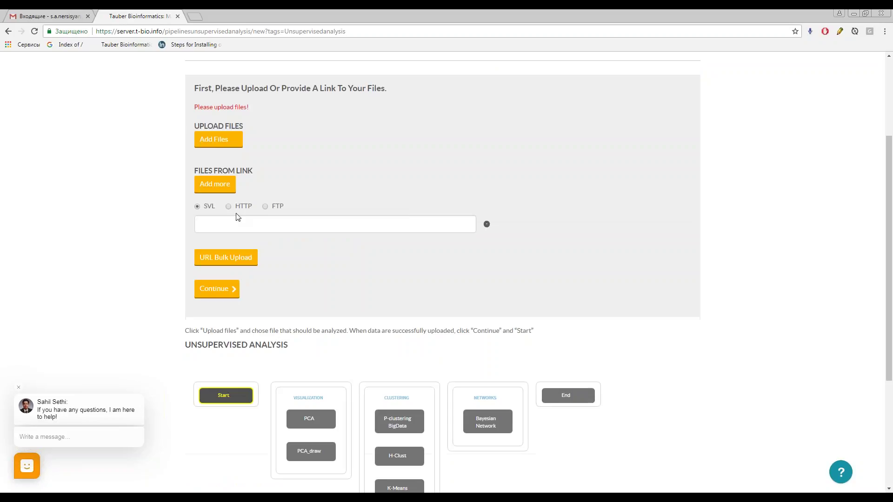
left_click(217, 143)
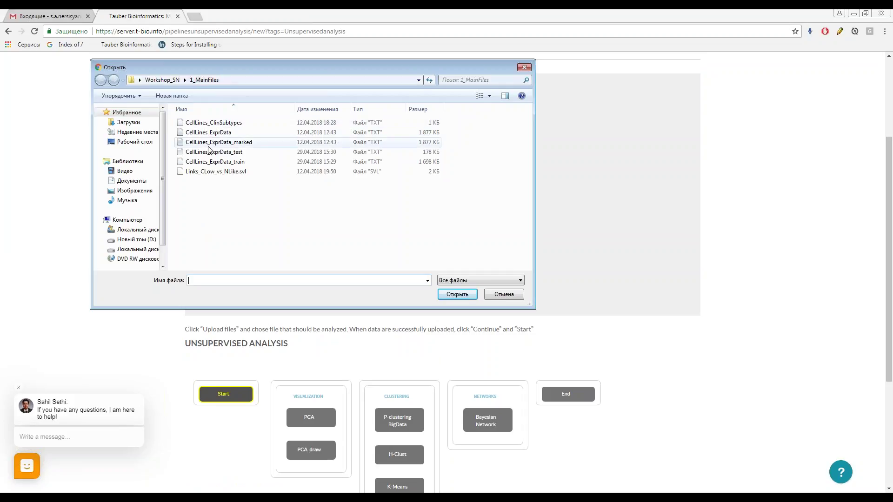
left_click(208, 134)
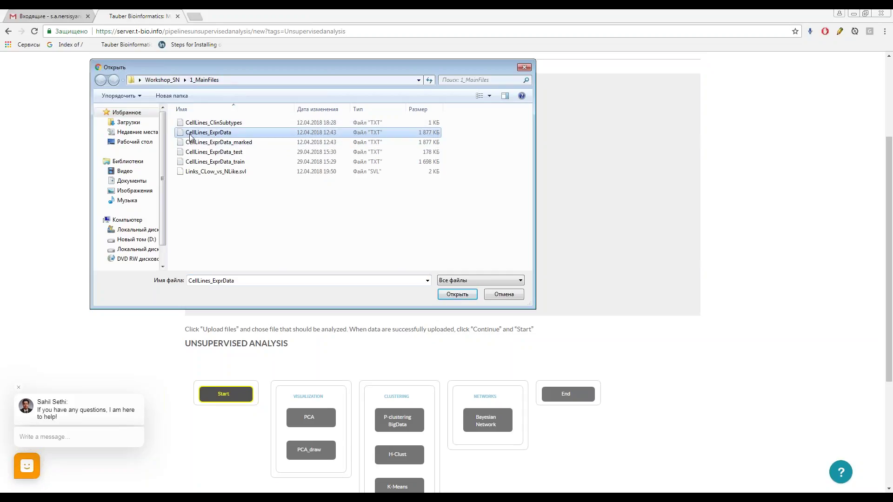
left_click(456, 295)
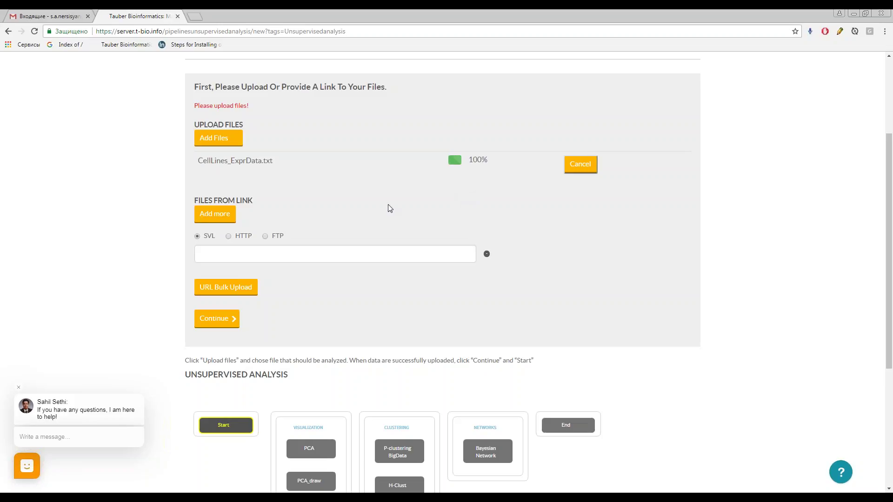
left_click(228, 319)
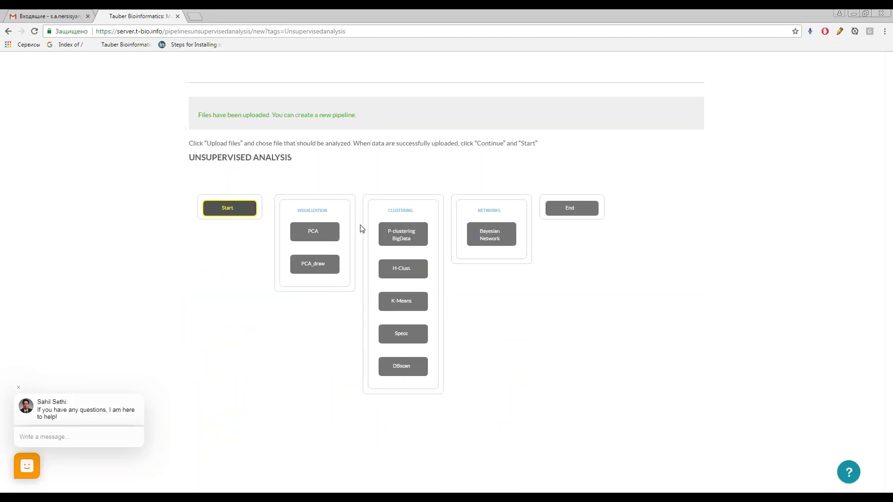
Build the pipeline from Start through PCA_draw to End, accepting 3 PCs, Scale NO, Center YES and Transpose YES
left_click(305, 224)
left_click(349, 249)
left_click(479, 232)
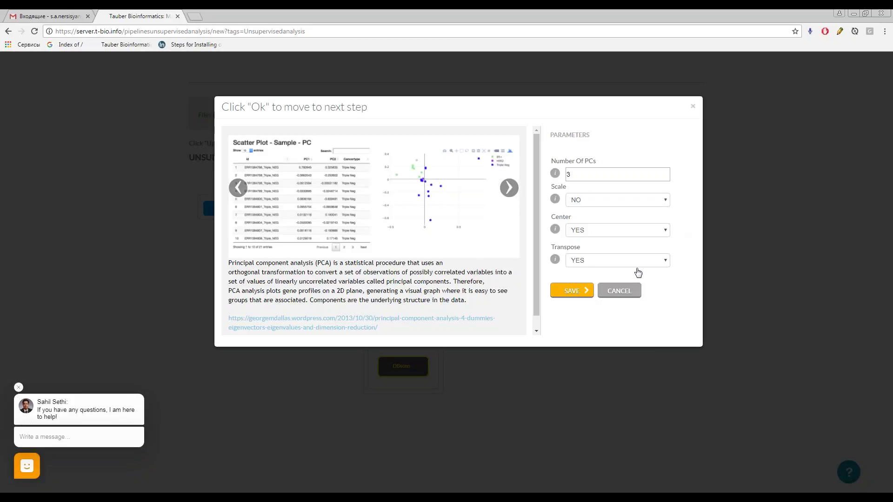
left_click(570, 290)
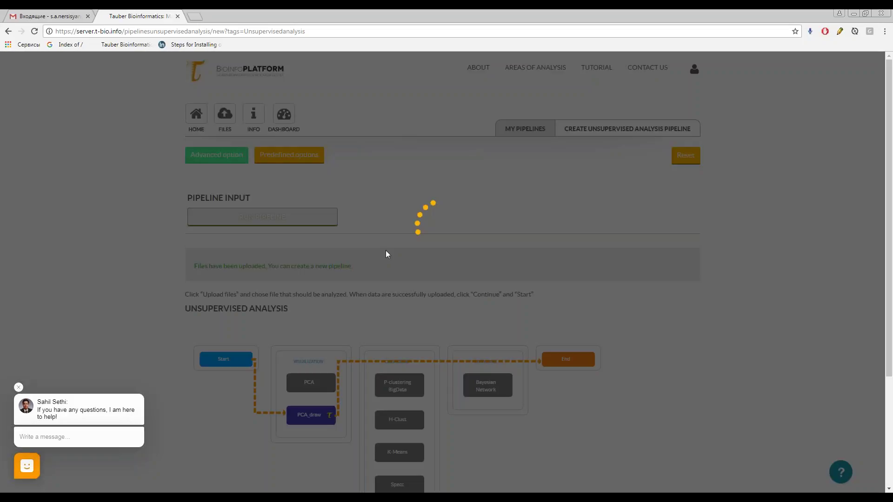
Name the pipeline "PCA visualization" and save it to start the run
type("PCA")
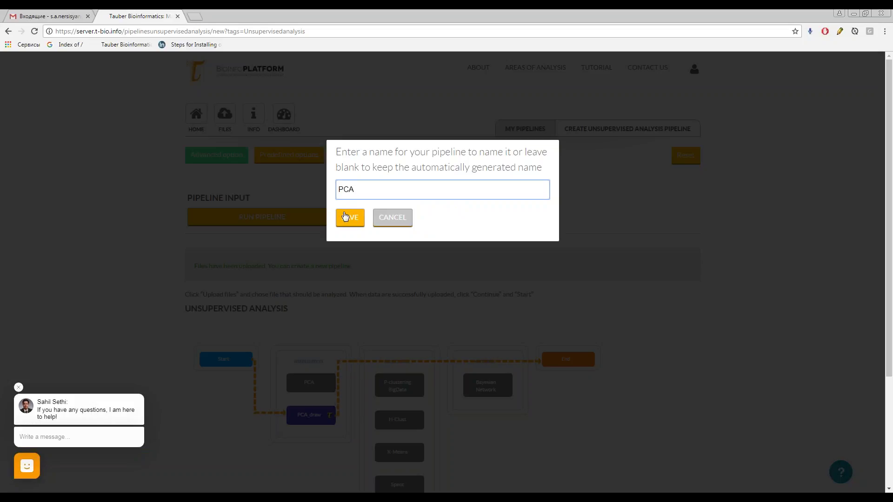
type(" visualization")
left_click(348, 217)
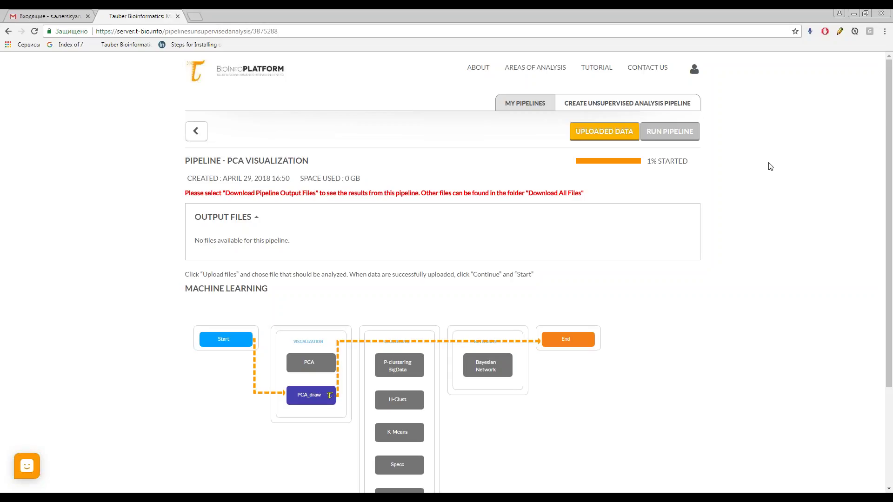
Switch to Windows Explorer and open PCA_plots from the PCA folder inside 2_OutputFiles
key("alt+Tab")
left_click(120, 26)
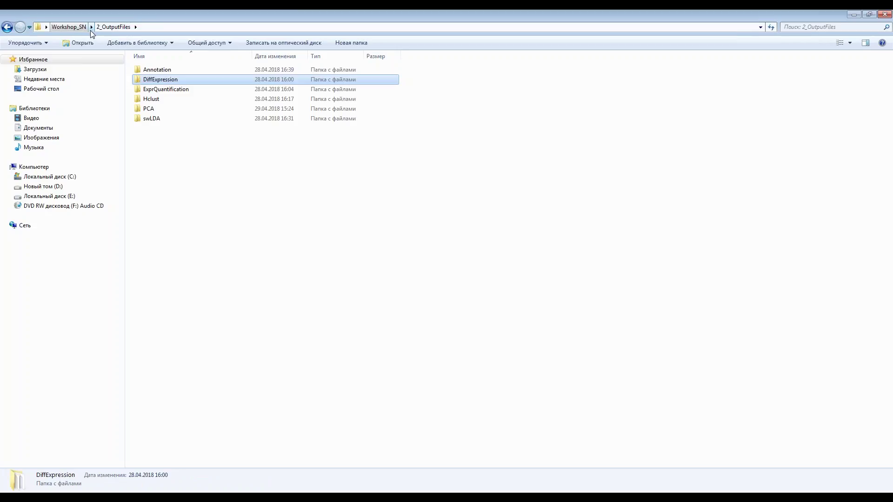
double_click(167, 112)
left_click(158, 69)
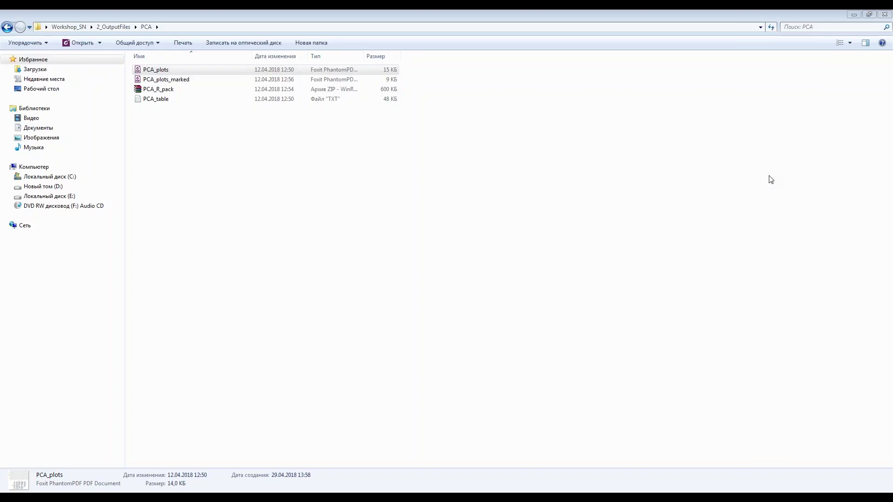
Examine the PC1/PC2, PC1/PC3 and PC2/PC3 scatter plots with their cell line legends, and close the PDF
scroll(472, 201, "up", 1)
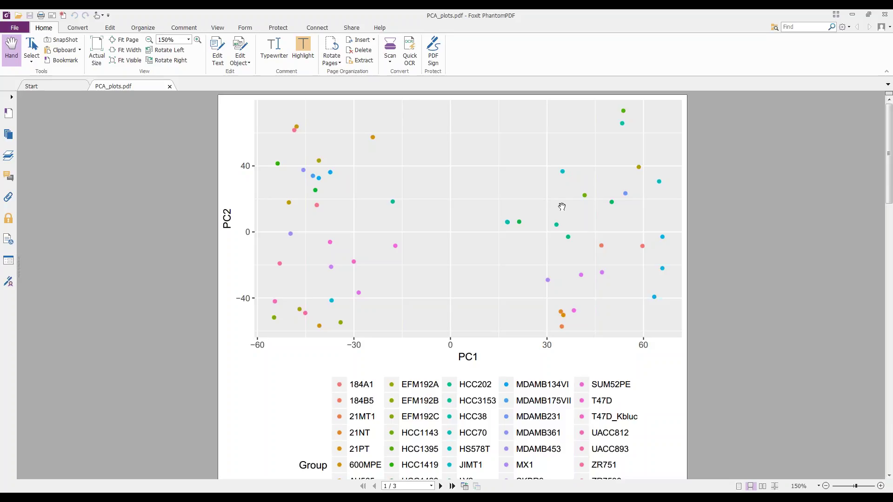
scroll(580, 214, "down", 1)
scroll(580, 214, "down", 10)
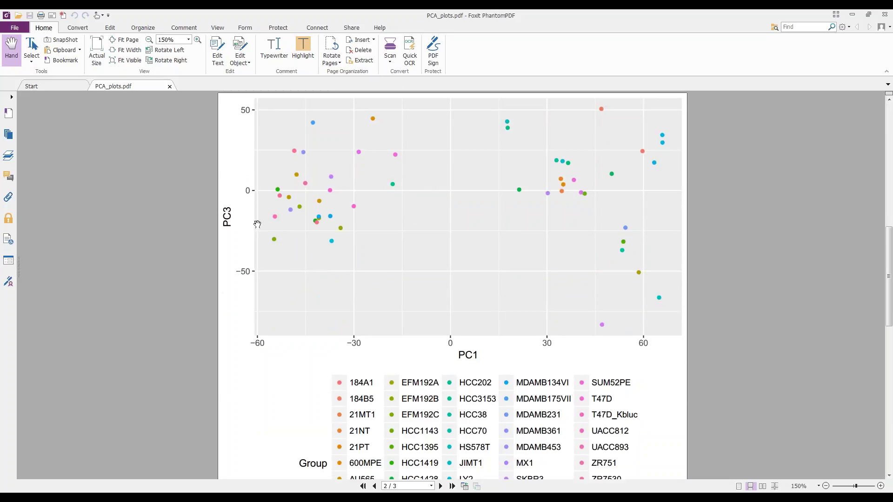
scroll(239, 215, "up", 1)
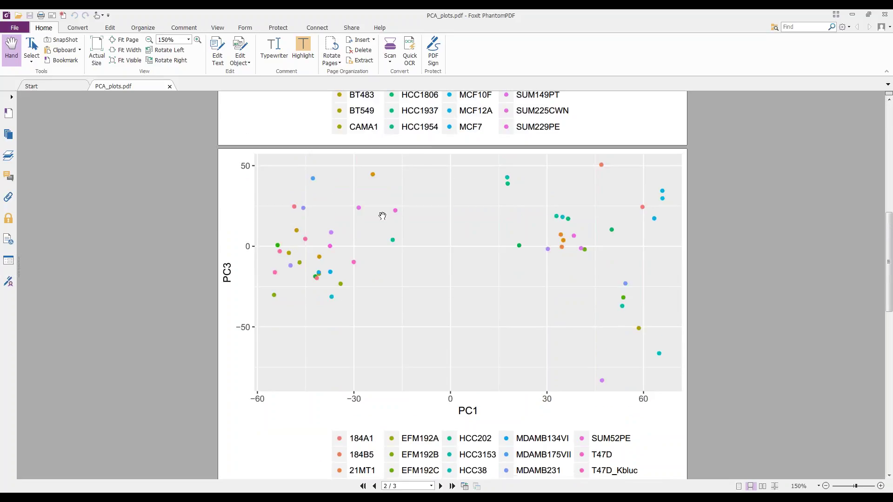
scroll(600, 263, "down", 1)
scroll(600, 263, "down", 10)
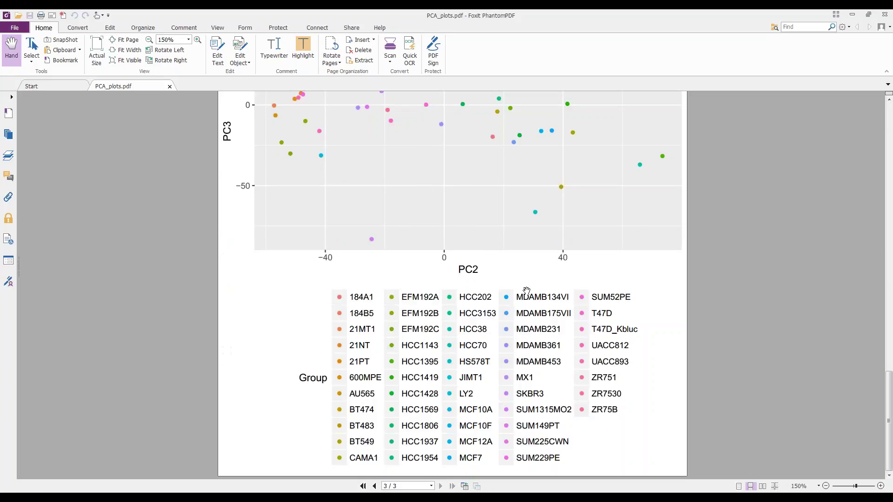
scroll(408, 204, "up", 6)
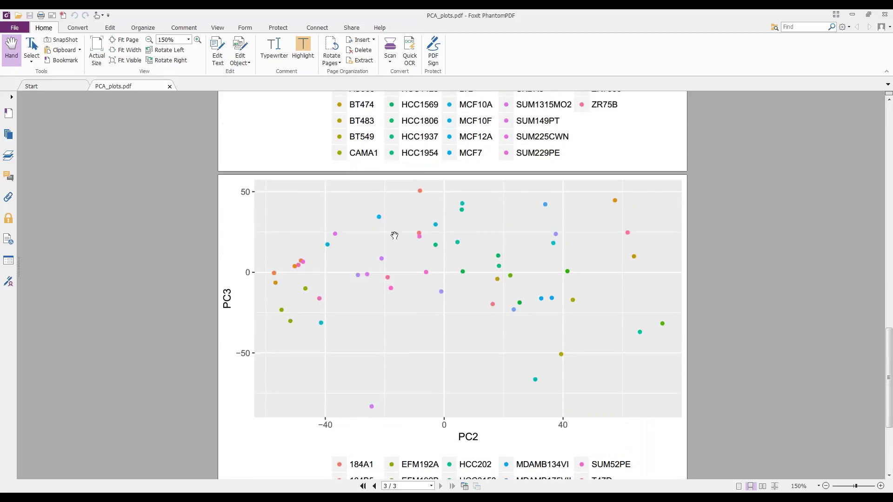
scroll(462, 273, "up", 20)
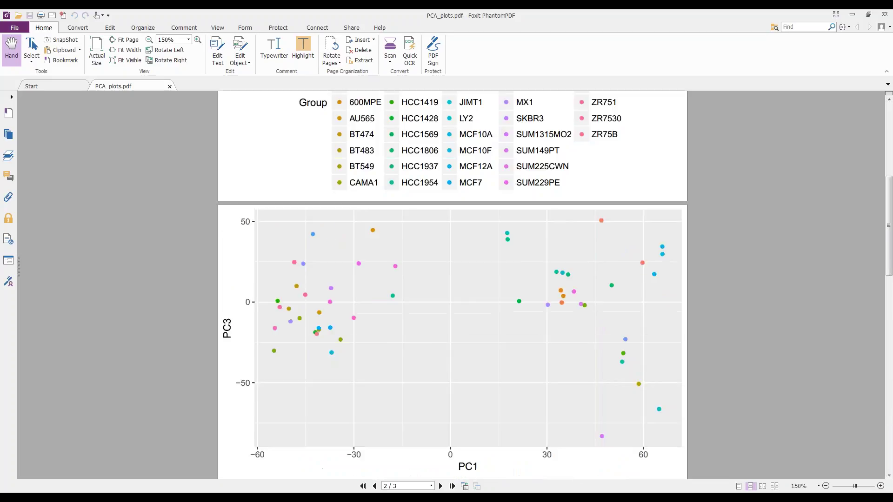
scroll(608, 179, "up", 5)
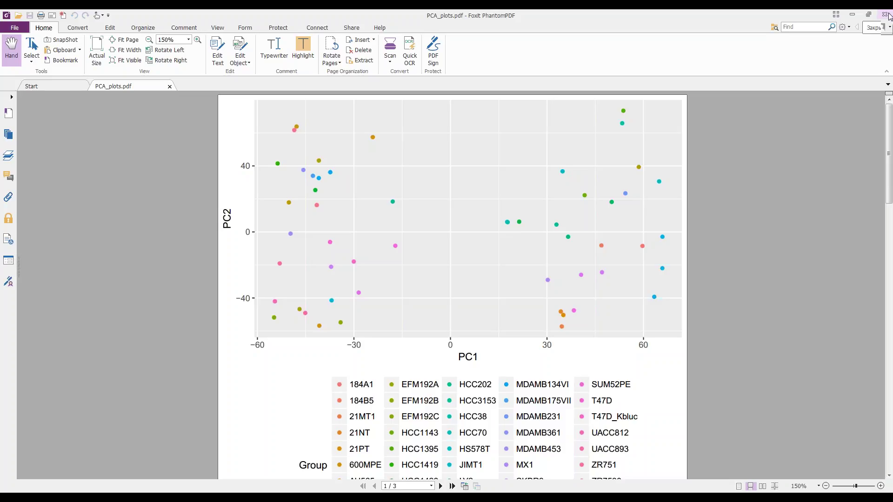
left_click(885, 15)
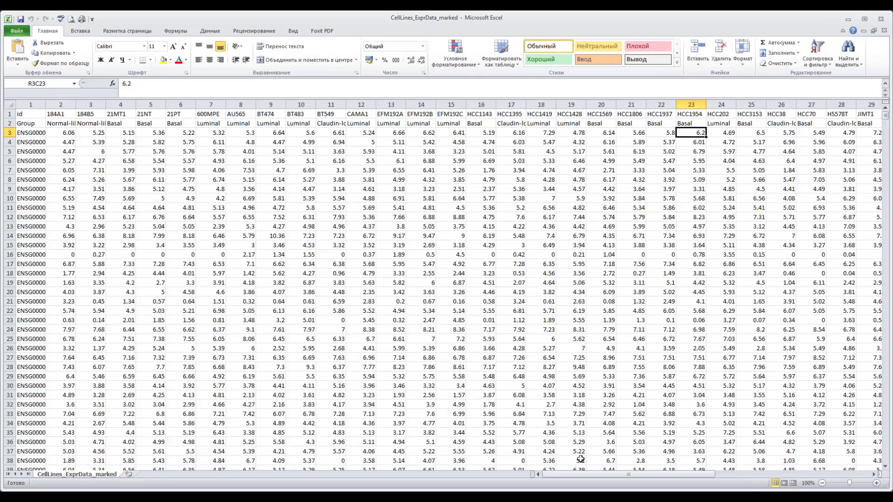
In the Excel workbook CellLines_ExprData_marked, examine the subtype labels in the Group row for several cell lines
left_click_drag(576, 475, 575, 476)
left_click(65, 123)
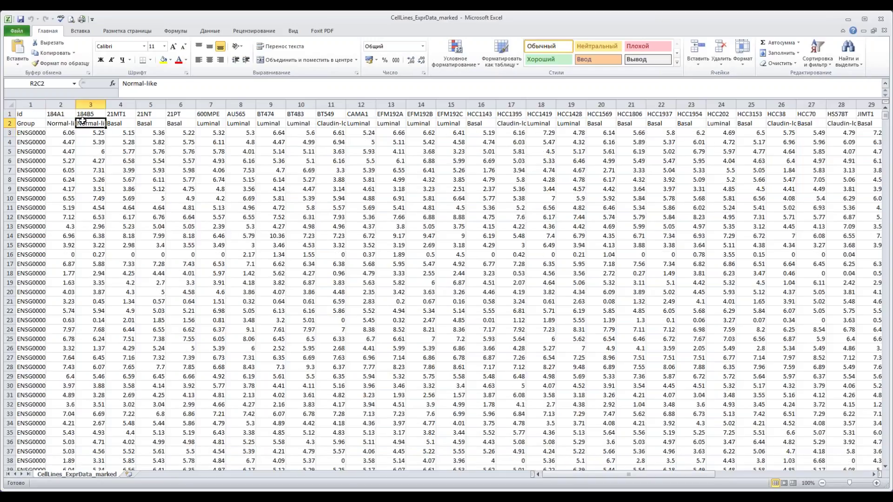
left_click(93, 124)
left_click(122, 121)
left_click(151, 123)
left_click(183, 122)
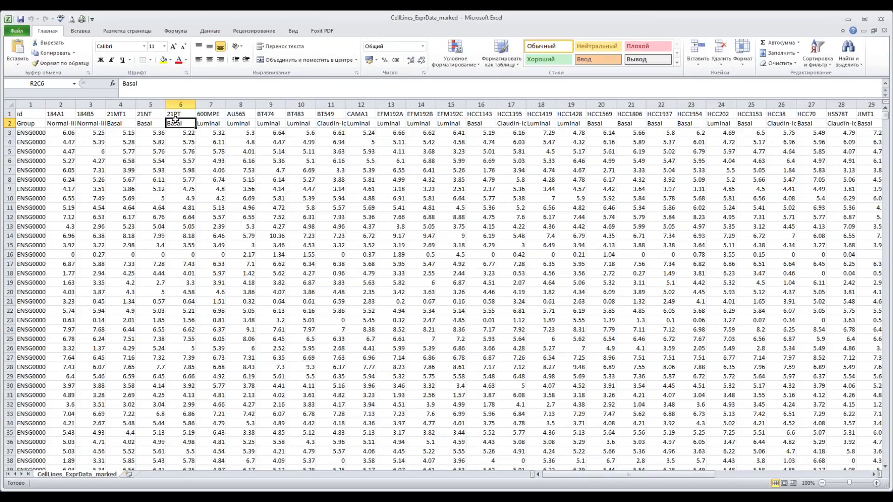
left_click(74, 123)
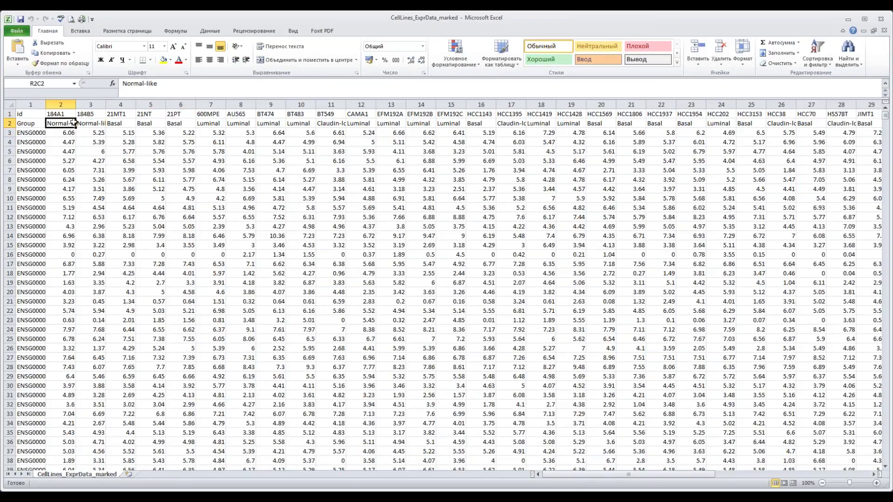
left_click(391, 132)
left_click(511, 132)
left_click(511, 123)
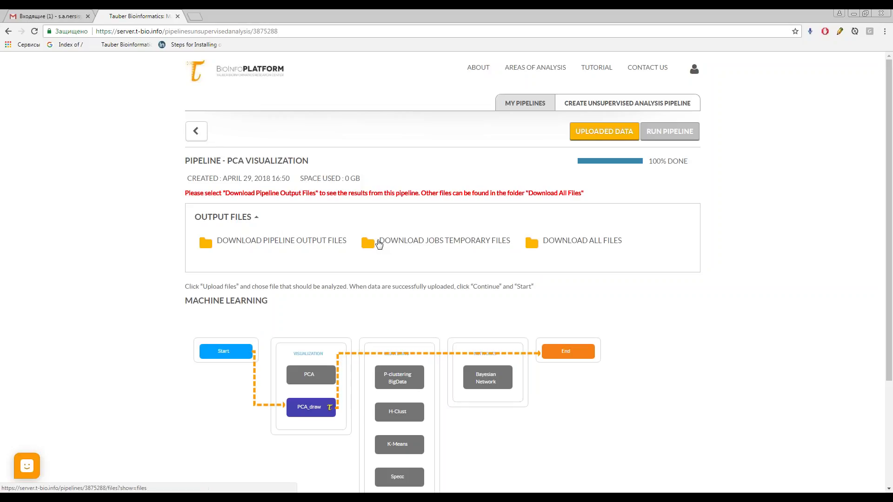
Back in the browser, download PCA_plots.pdf from the PCA visualization pipeline's output files, view it and close it
scroll(379, 244, "down", 3)
scroll(379, 244, "up", 3)
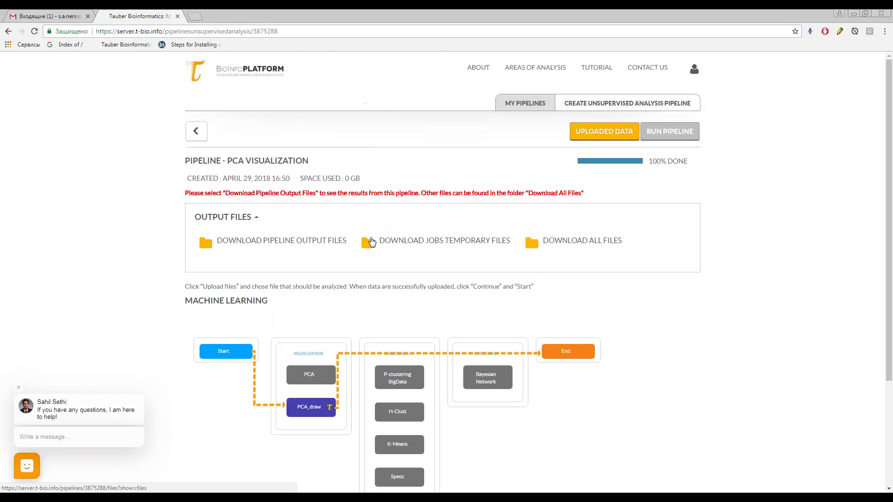
left_click(264, 240)
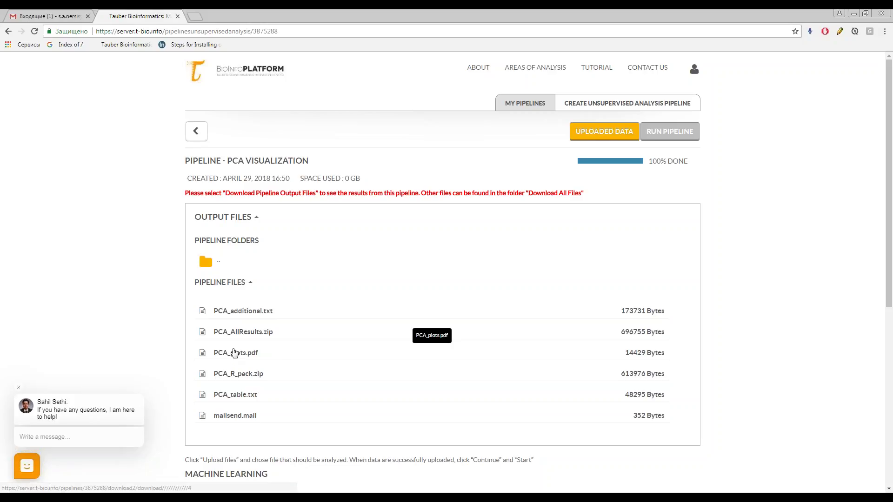
scroll(234, 353, "down", 2)
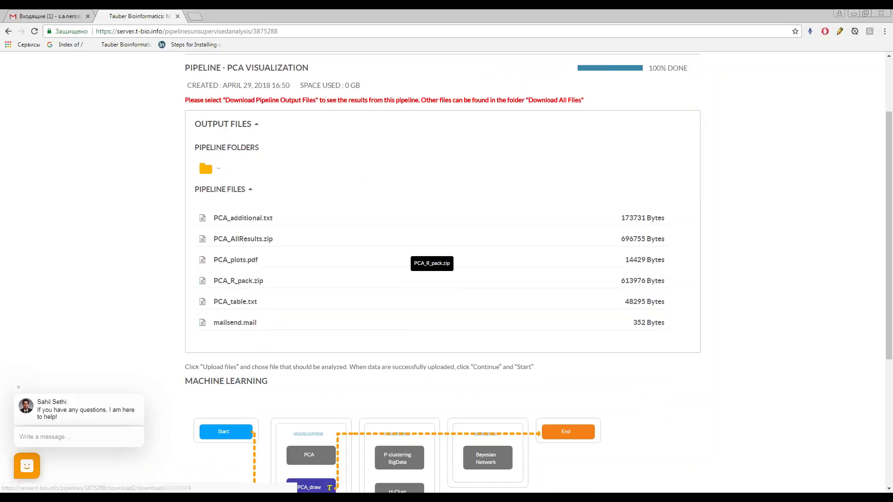
left_click(226, 259)
left_click(42, 483)
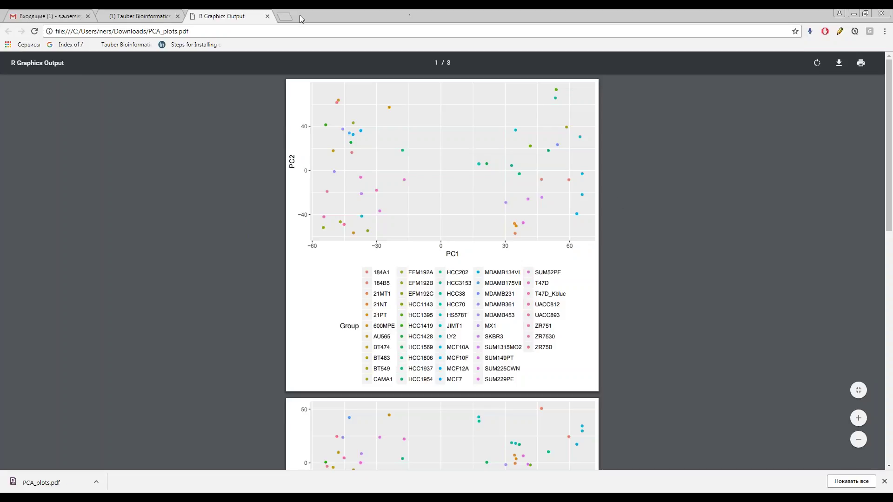
left_click(267, 17)
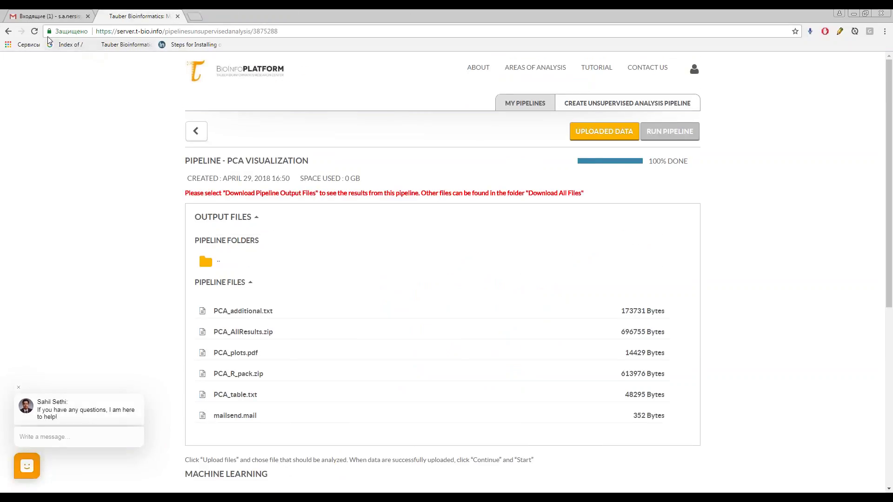
Return to the platform's areas of analysis and begin a new Unsupervised Analysis pipeline with the Start node activated
left_click(29, 32)
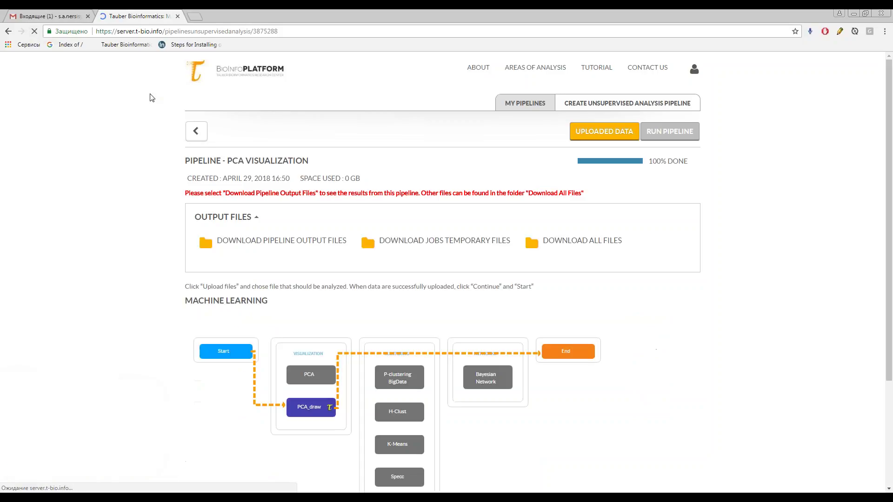
left_click(270, 69)
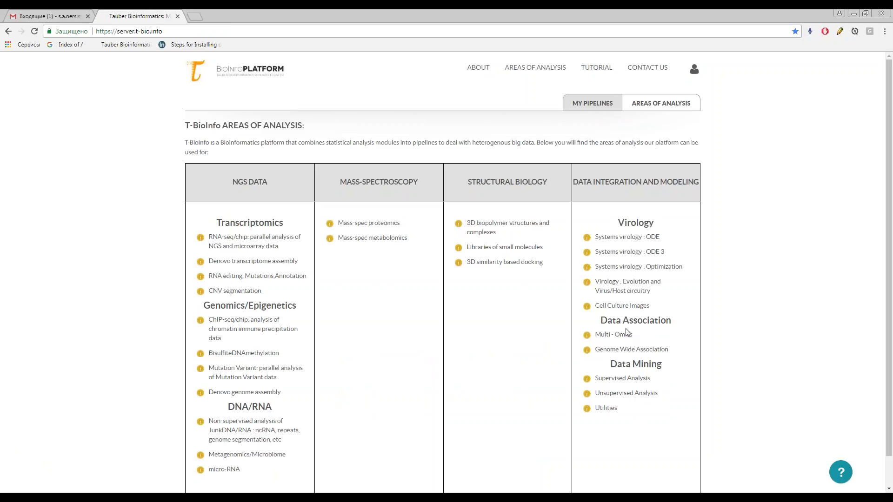
left_click(626, 394)
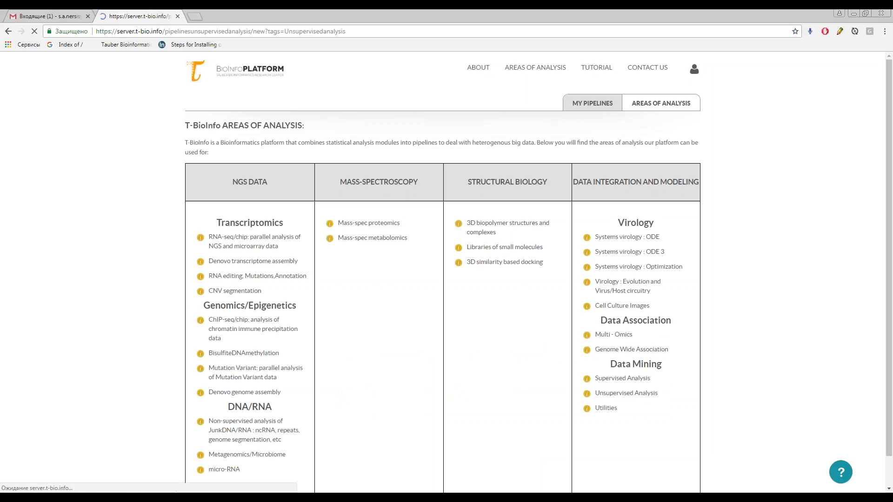
left_click(242, 295)
left_click(574, 144)
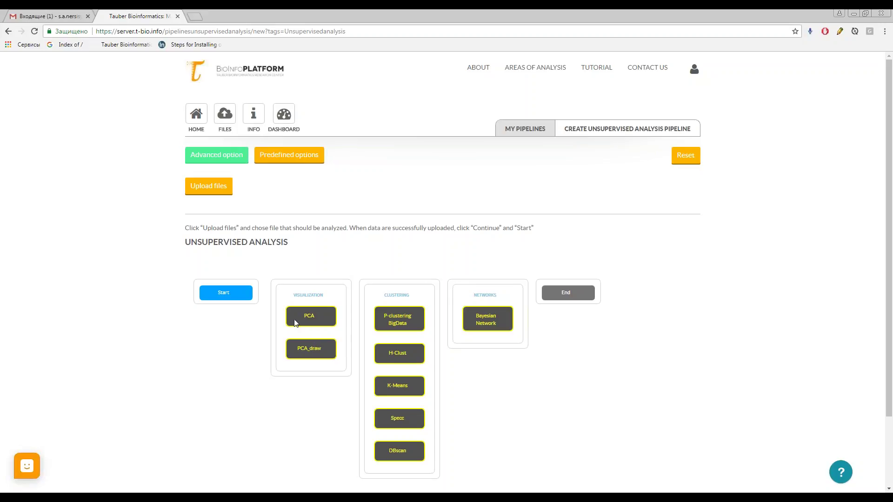
Upload CellLines_ExprData_marked.txt as the input file of the Unsupervised Analysis pipeline and locate the PCA modules
left_click(203, 190)
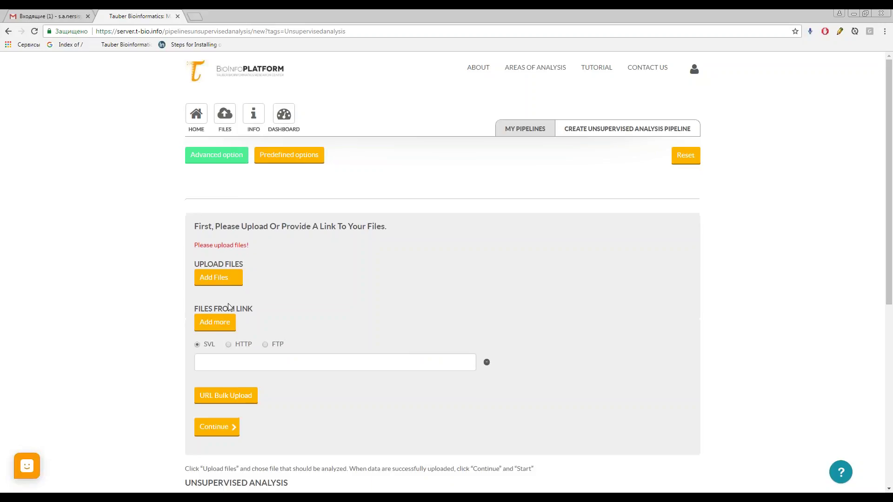
left_click(221, 275)
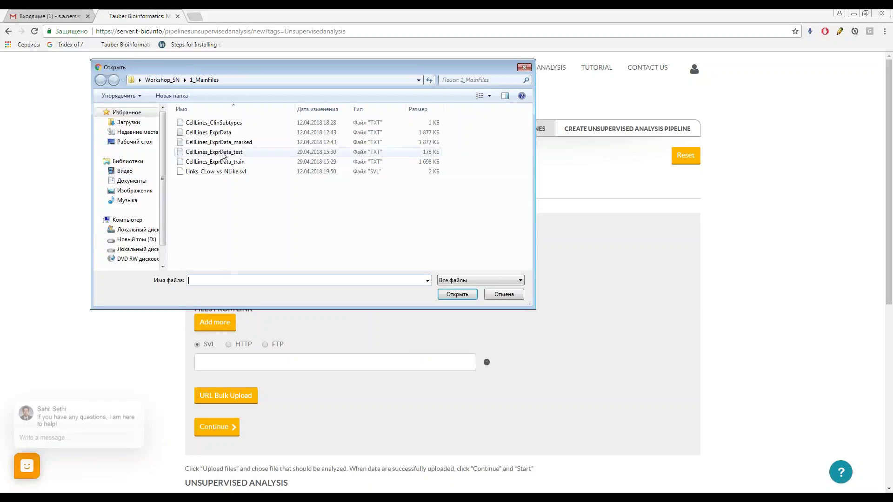
double_click(242, 154)
scroll(248, 306, "down", 3)
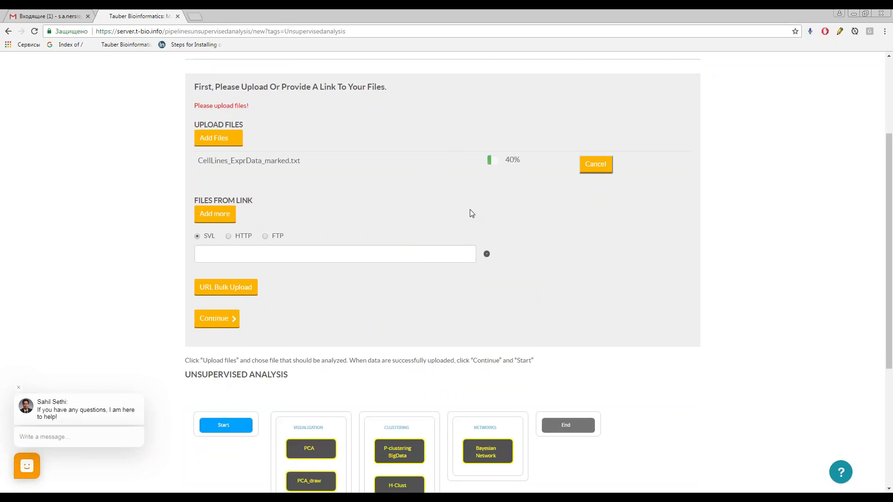
scroll(323, 231, "down", 3)
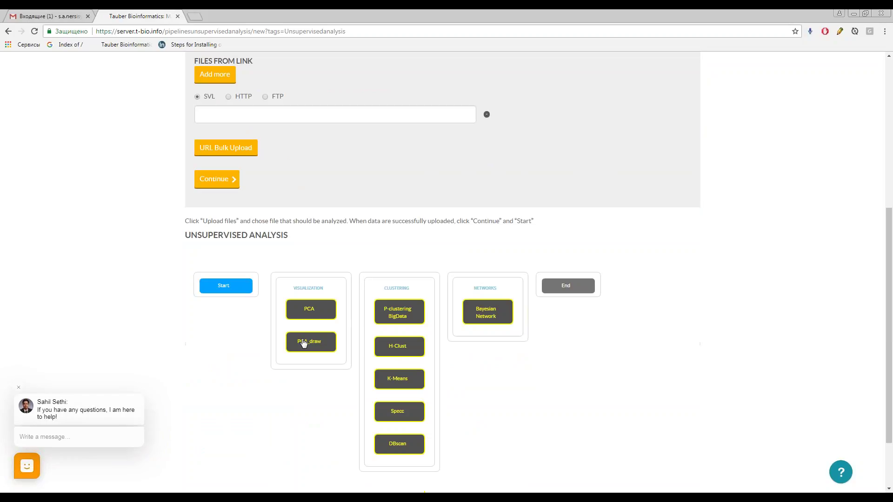
scroll(500, 289, "up", 4)
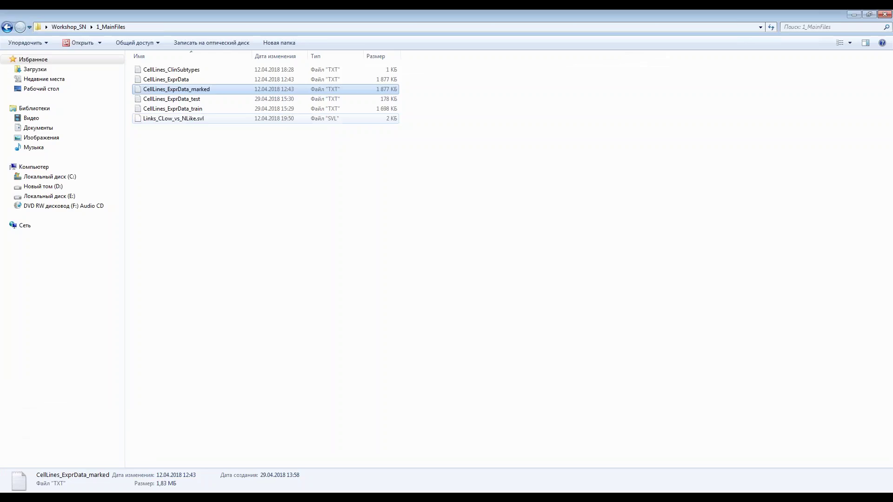
In the file manager, open PCA_plots_marked from the Workshop_SN folder's 2_OutputFiles\PCA subfolder
left_click(77, 27)
double_click(175, 90)
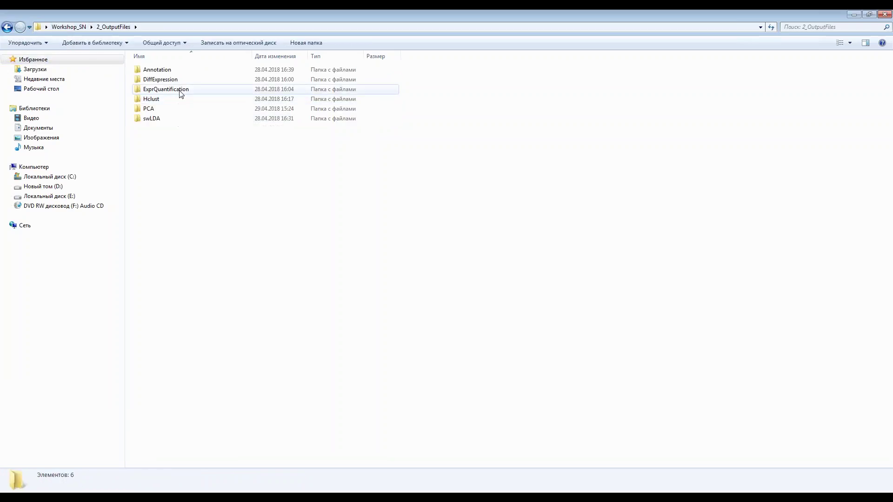
double_click(168, 109)
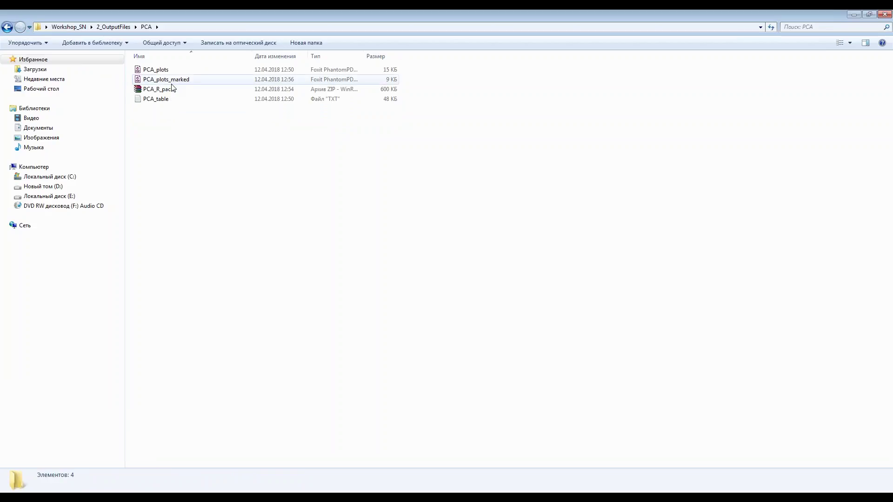
left_click(169, 79)
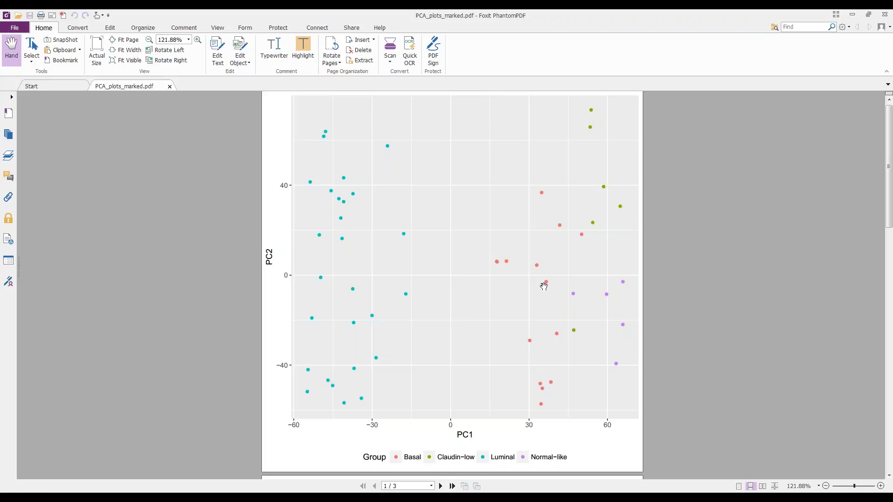
Examine how the Basal, Claudin-low, Luminal and Normal-like groups separate in the three PCA scatter plots, and close the PDF
scroll(539, 207, "down", 3)
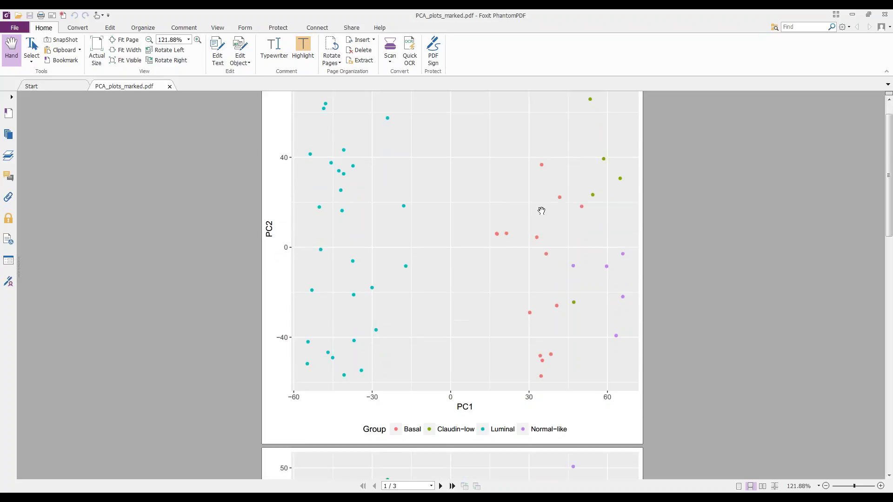
scroll(540, 211, "down", 3)
scroll(537, 212, "down", 2)
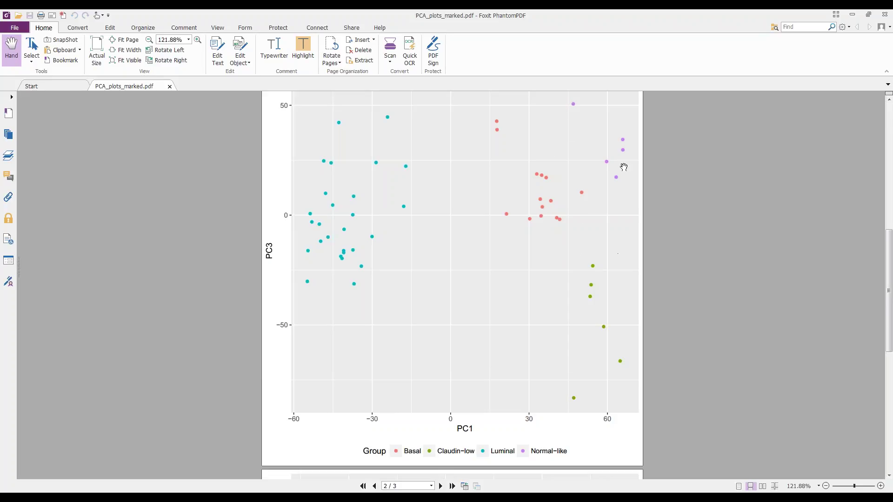
scroll(523, 375, "down", 7)
scroll(499, 398, "down", 1)
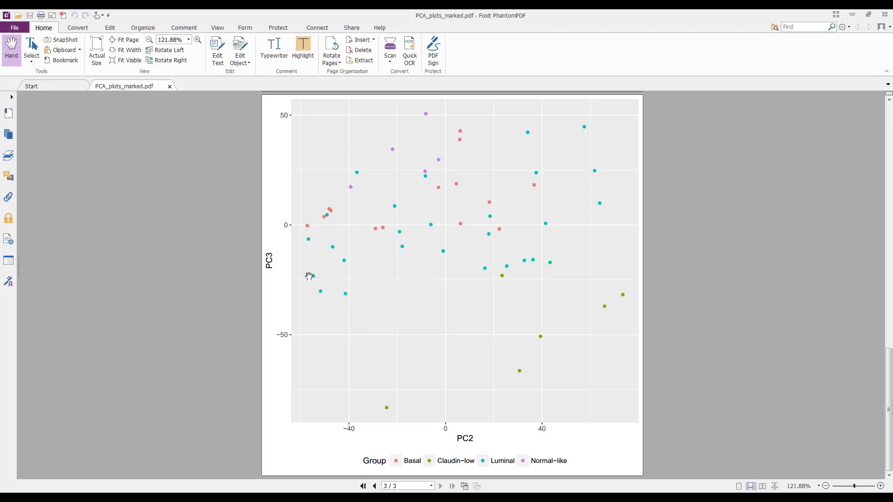
scroll(477, 230, "up", 20)
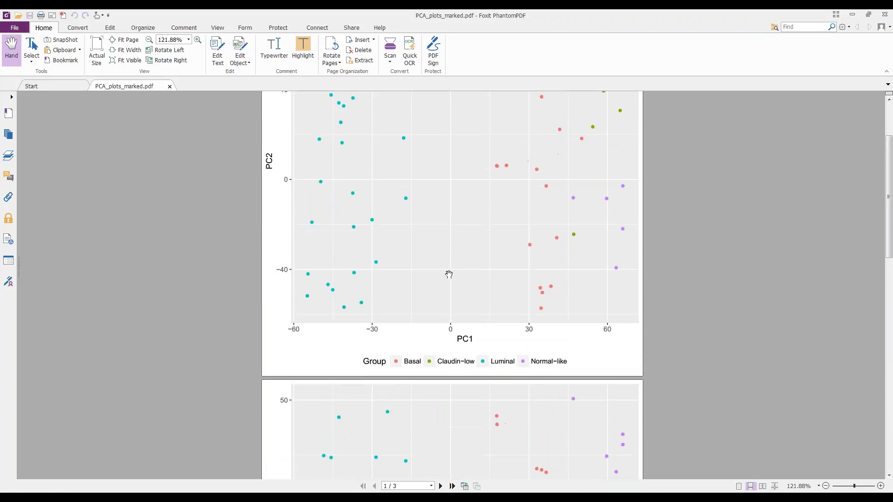
scroll(448, 275, "up", 3)
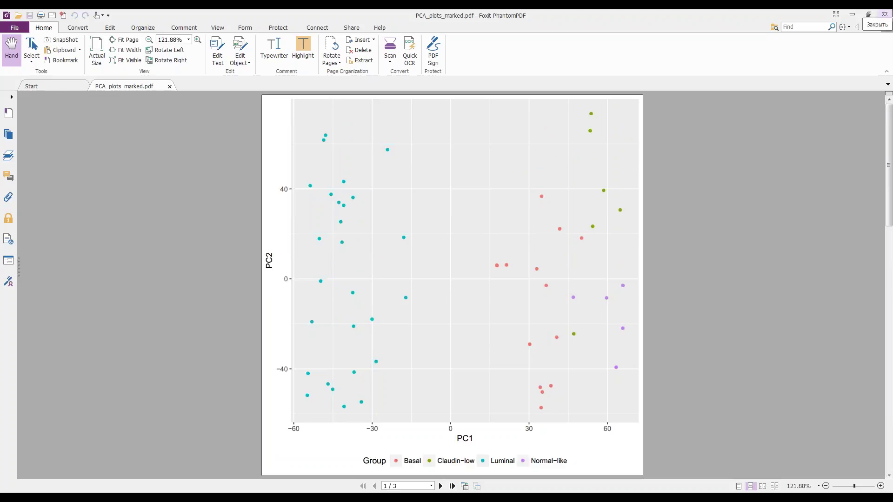
left_click(890, 13)
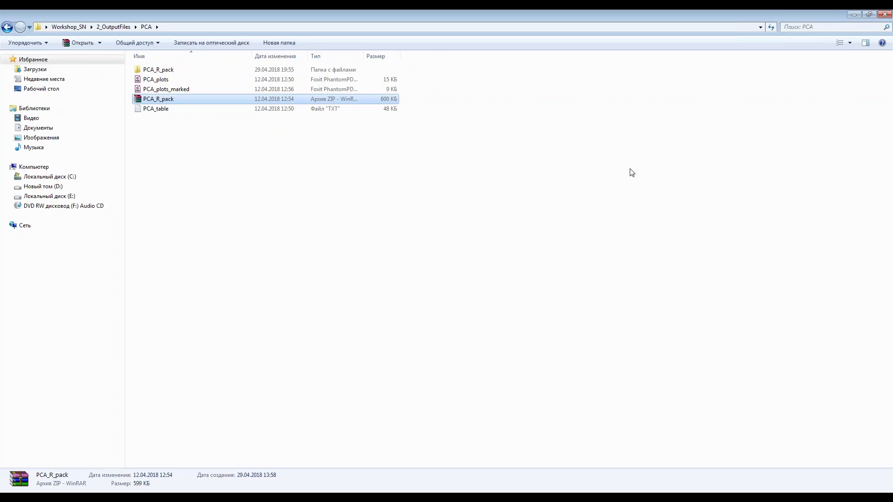
left_click(222, 130)
left_click(174, 96)
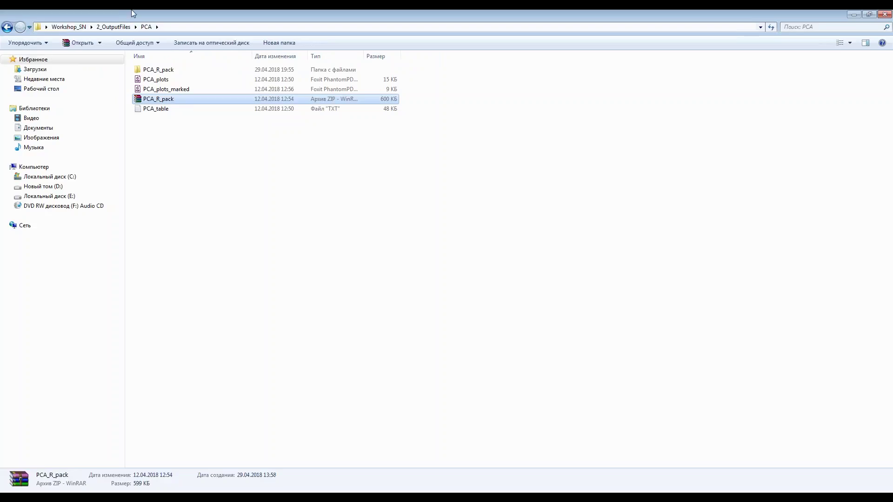
left_click(228, 124)
left_click(175, 101)
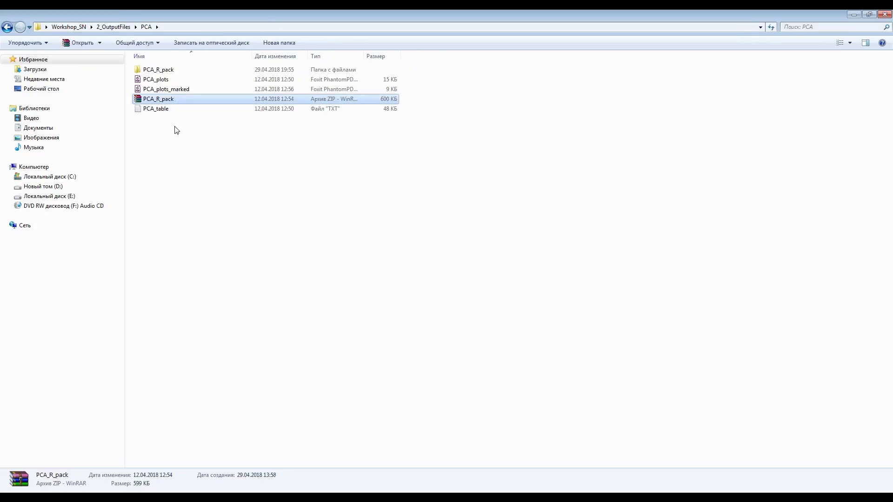
left_click(175, 130)
left_click(163, 104)
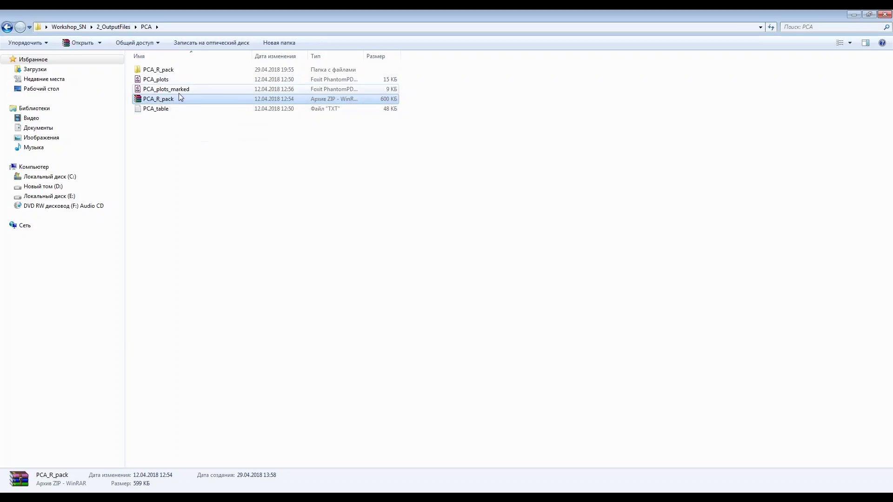
Open the extracted PCA_R_pack folder and open its R script PCA_std.R in Microsoft Word
double_click(180, 70)
left_click(181, 70)
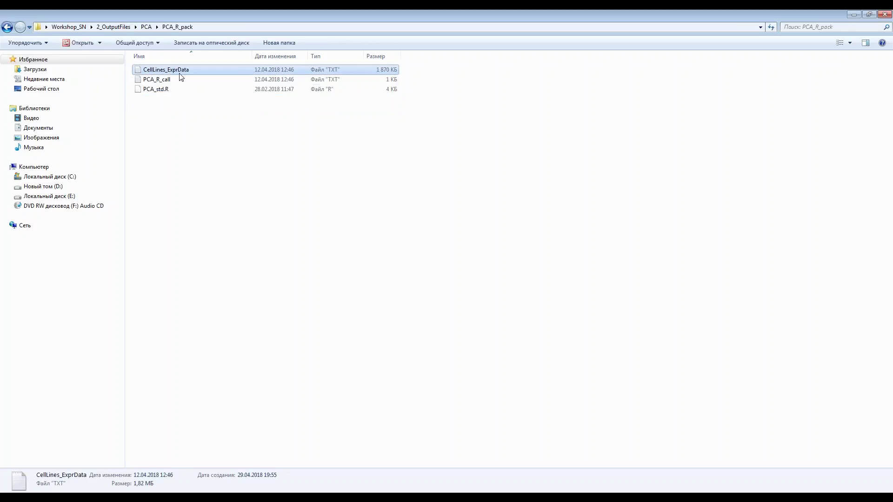
left_click(161, 90)
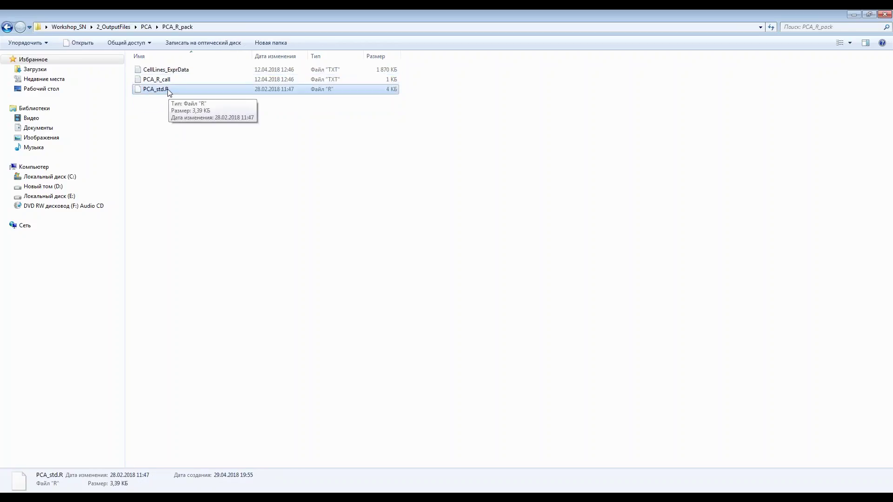
right_click(163, 93)
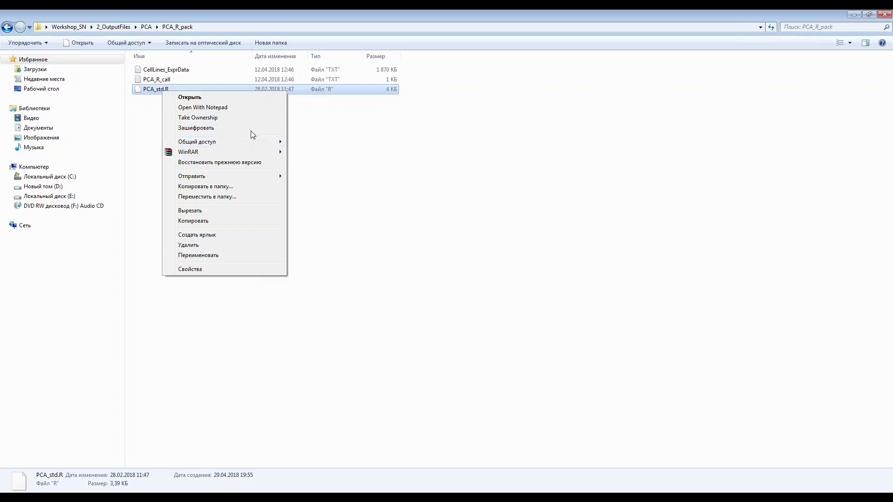
mouse_move(244, 181)
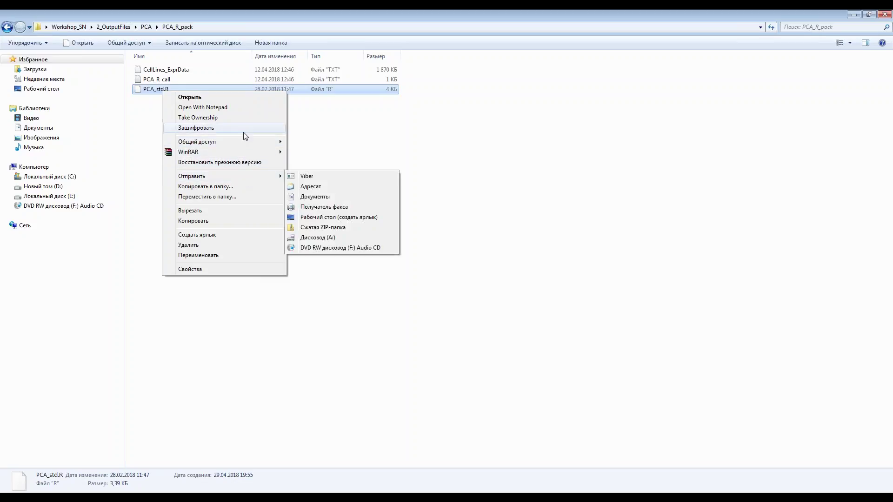
left_click(242, 114)
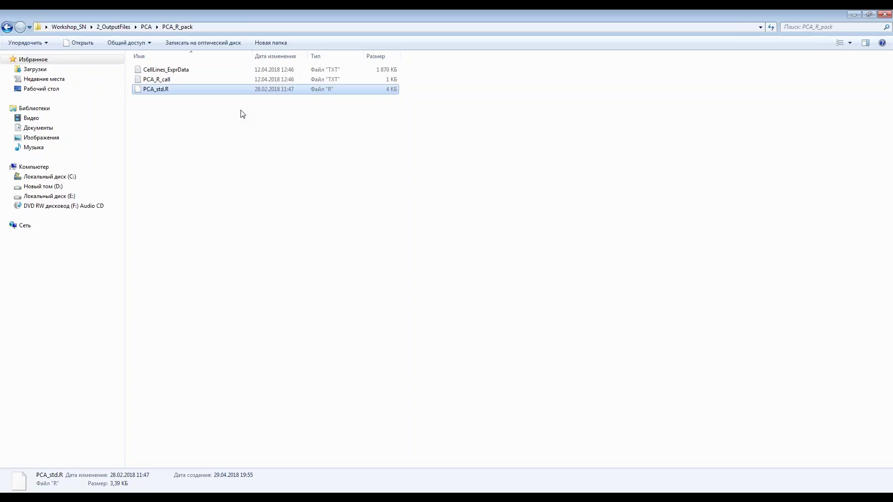
right_click(240, 92)
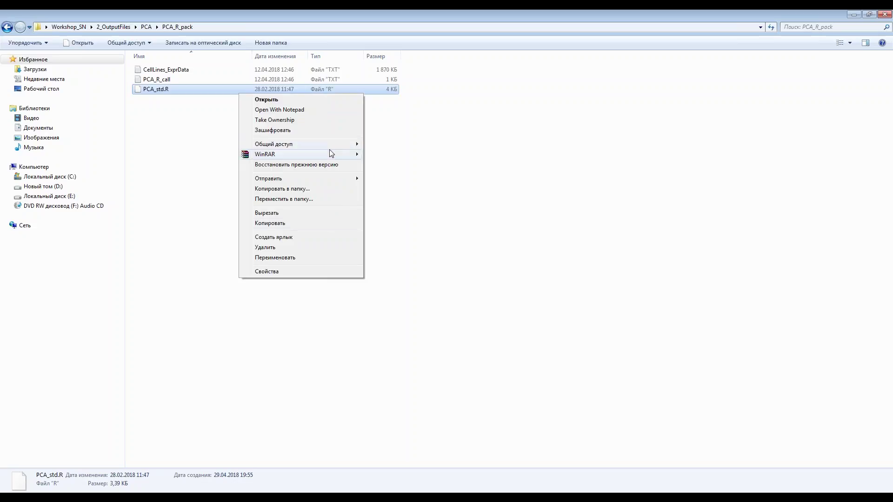
left_click(279, 100)
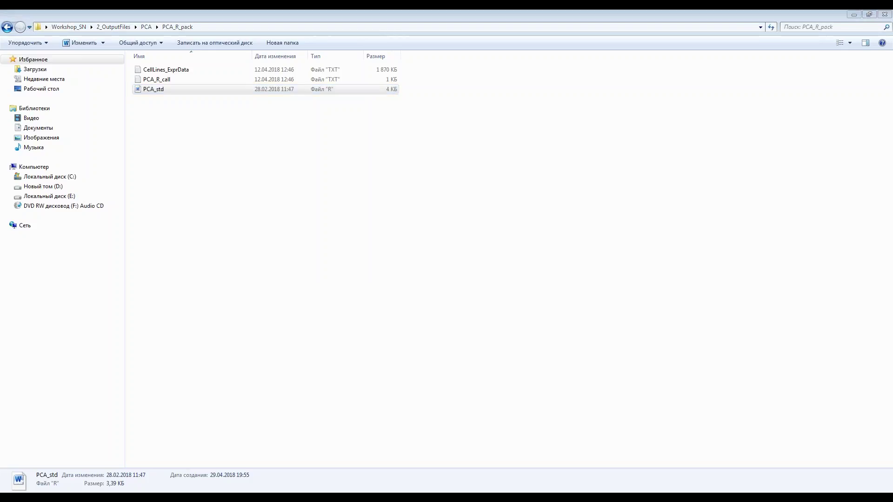
In the script's ggplot call, append +labs(title="Hello world") after theme(legend.position="bottom")
scroll(297, 235, "down", 15)
scroll(296, 235, "down", 3)
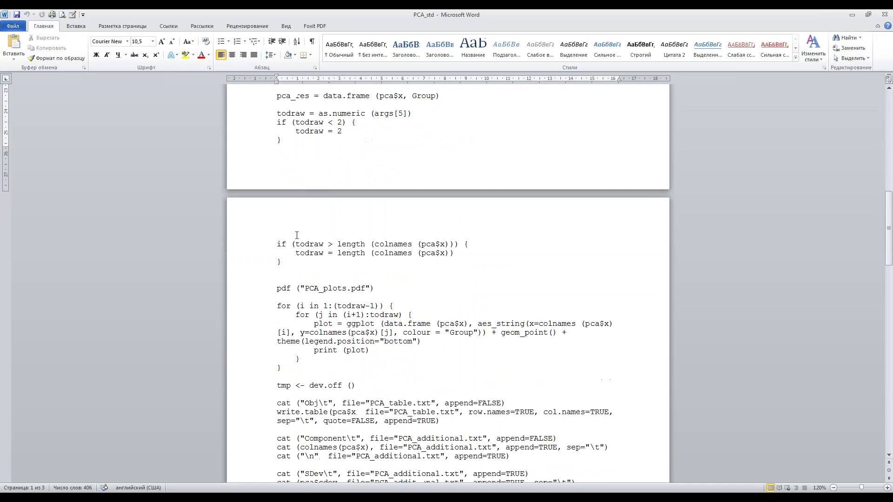
left_click(434, 342)
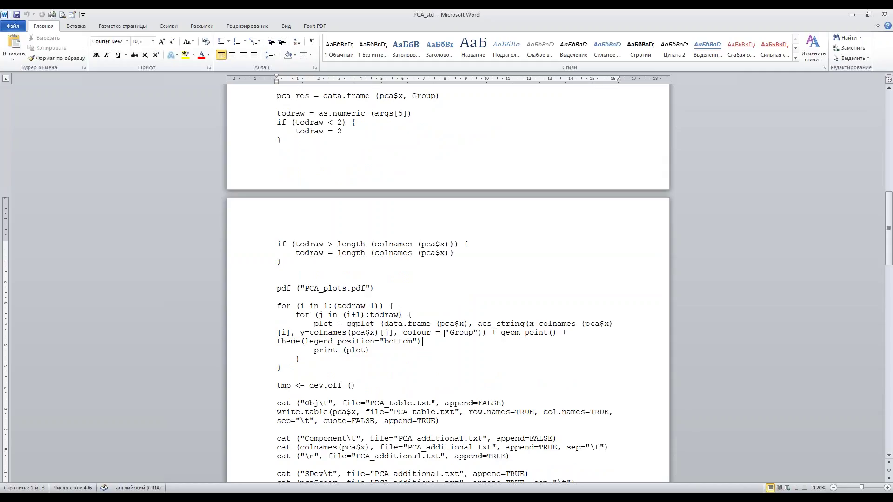
scroll(444, 333, "down", 1)
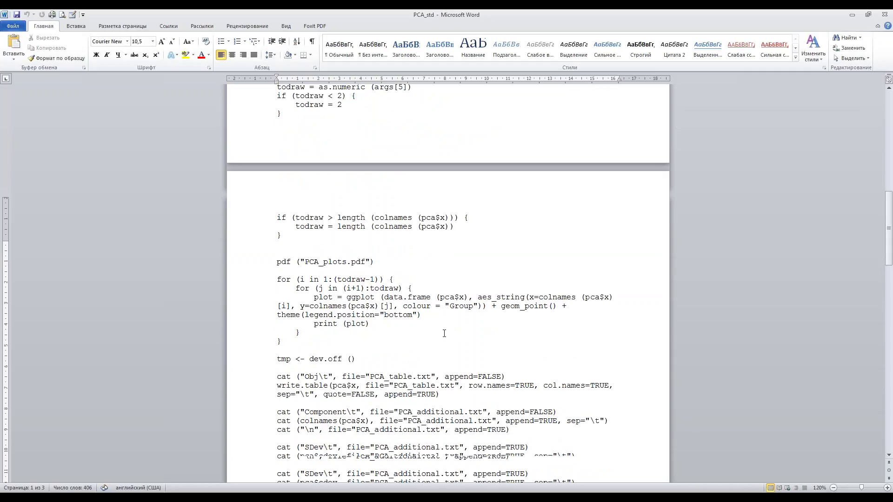
scroll(444, 333, "down", 2)
double_click(363, 244)
left_click_drag(416, 263, 420, 264)
left_click(422, 262)
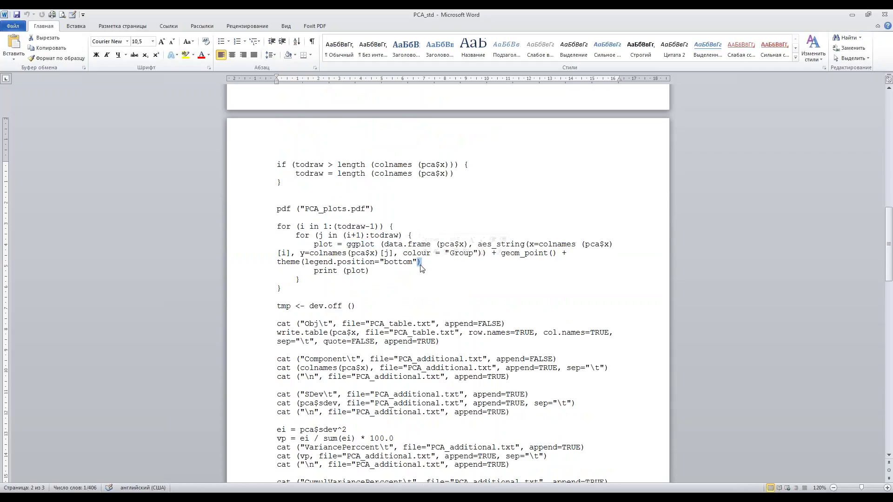
key("alt+shift")
type("+д")
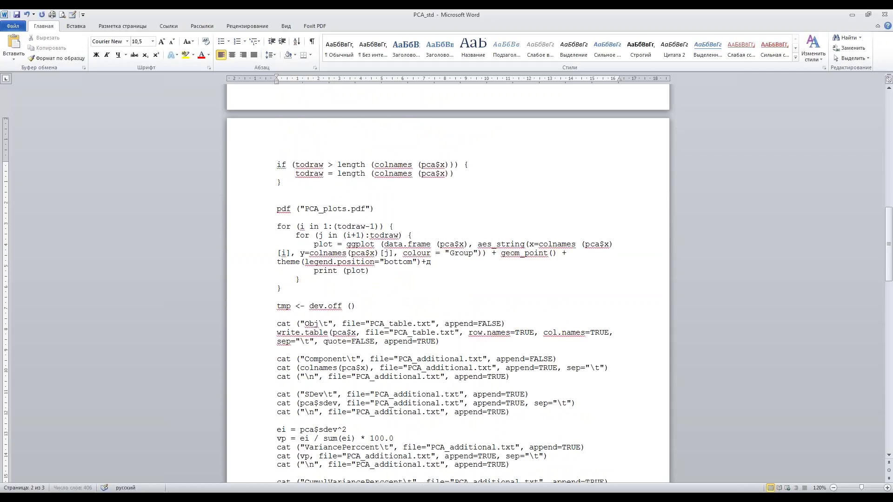
key("BackSpace")
key("alt+shift")
type("labs(title=\"\"")
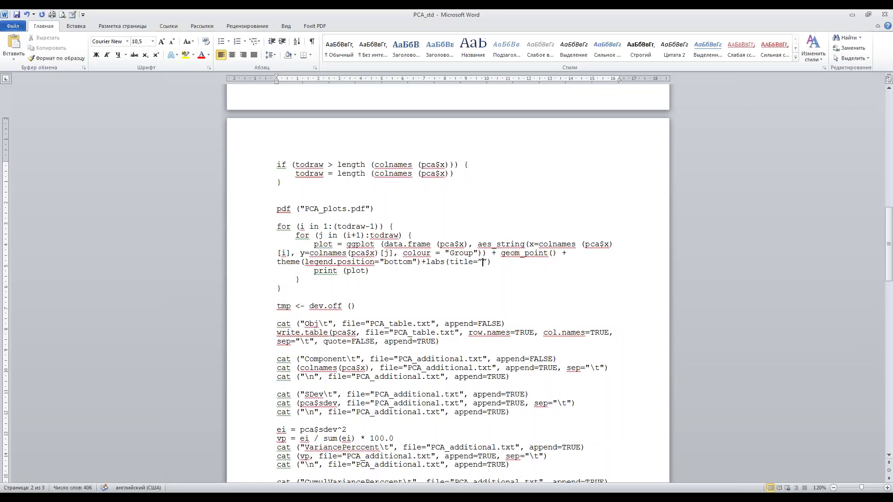
key("Left")
type("Hello world")
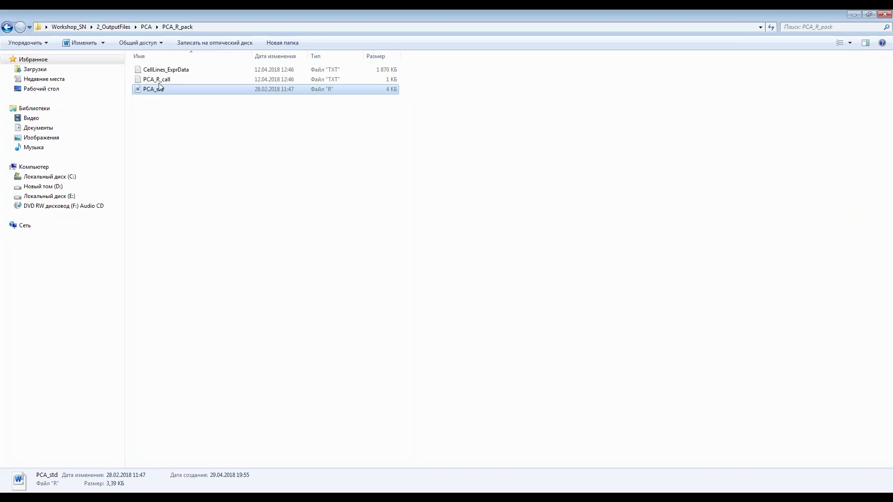
Open the PCA_R_call text file from the PCA_R_pack folder in Notepad
left_click(157, 79)
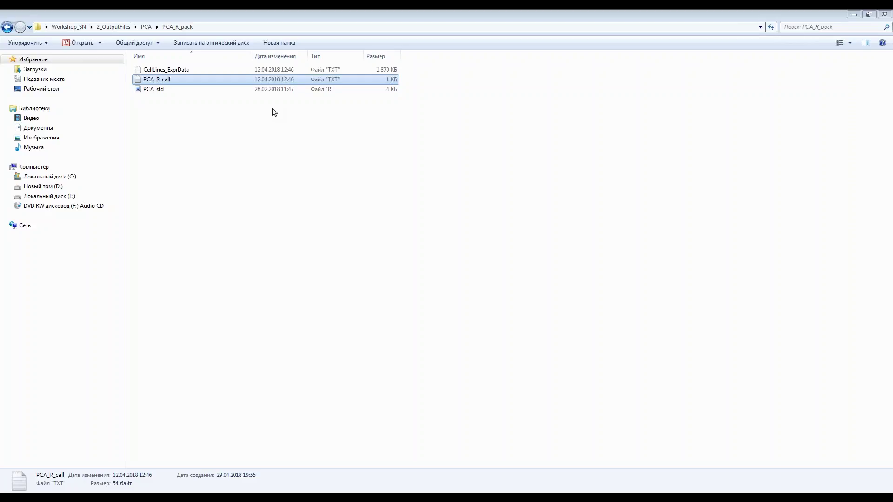
right_click(206, 80)
mouse_move(306, 153)
left_click(375, 202)
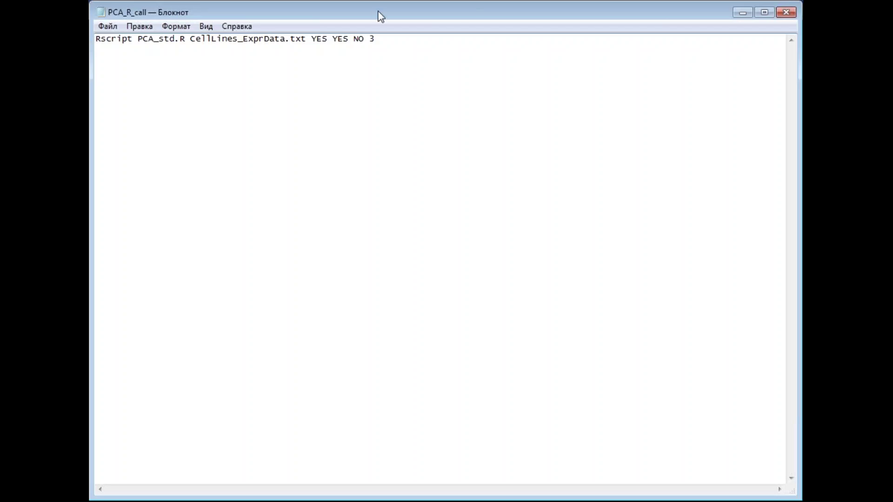
Examine the Rscript call in PCA_R_call: the command, the script name, the input file and the trailing arguments
left_click_drag(393, 39, 112, 24)
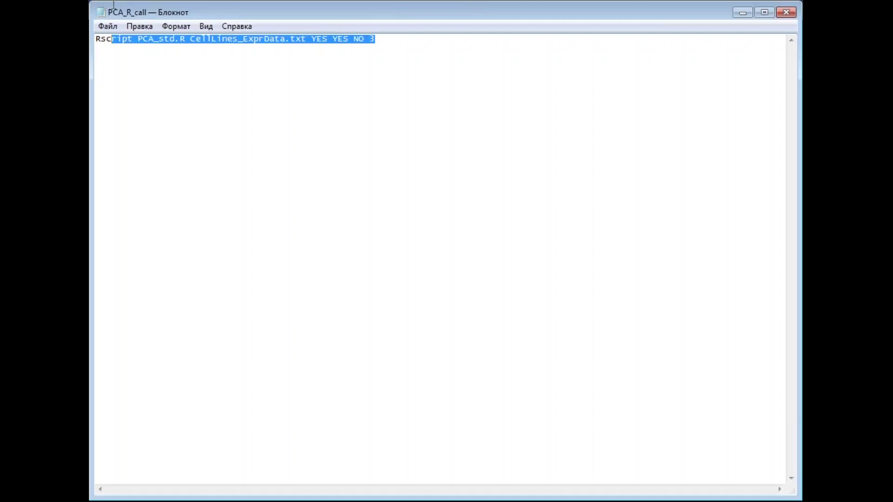
left_click(205, 54)
double_click(119, 38)
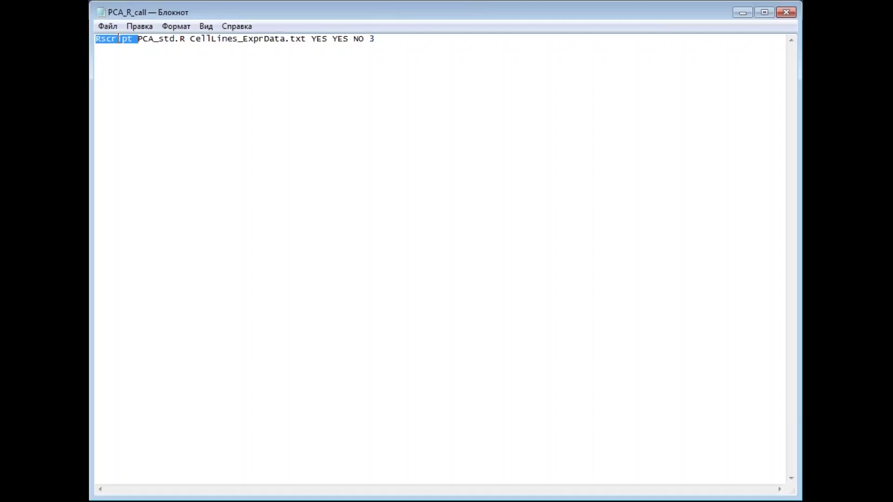
double_click(204, 39)
double_click(328, 39)
double_click(339, 38)
left_click_drag(375, 38, 312, 38)
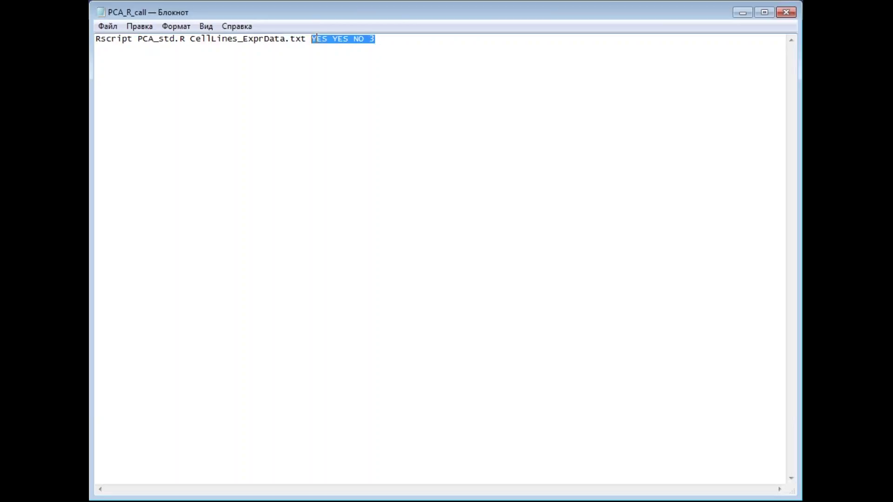
left_click(312, 38)
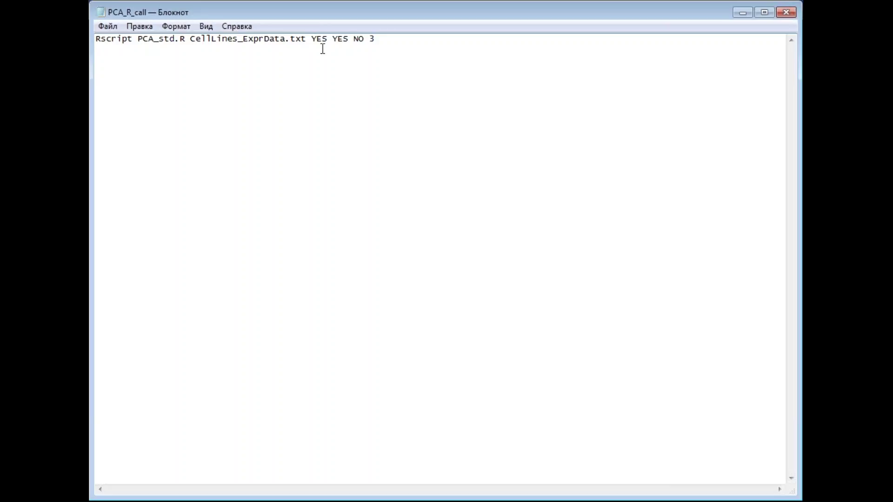
key("alt+Tab")
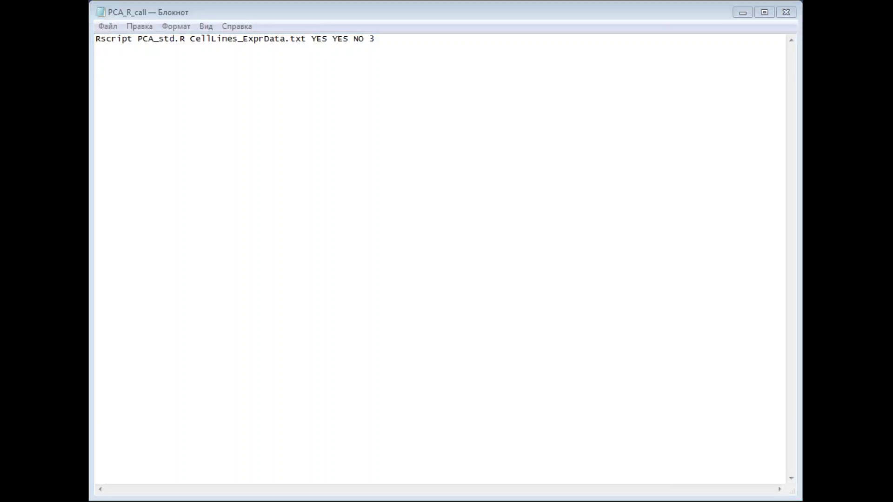
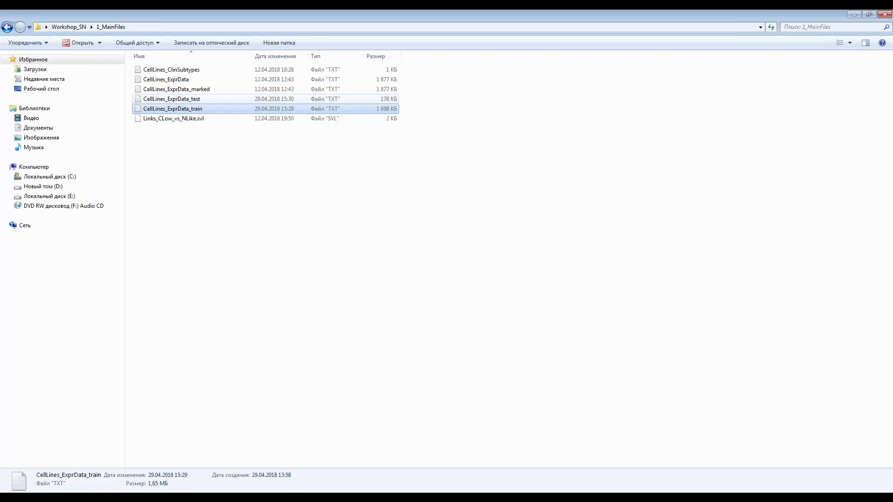
Open CellLines_ExprData_test from the 1_MainFiles folder in Excel and inspect its two sample columns and their headers
right_click(205, 102)
right_click(190, 101)
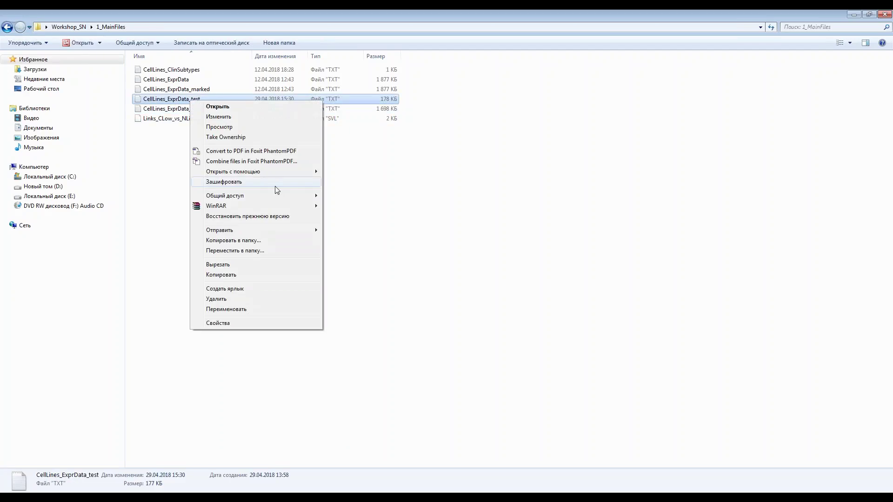
mouse_move(309, 171)
left_click(358, 186)
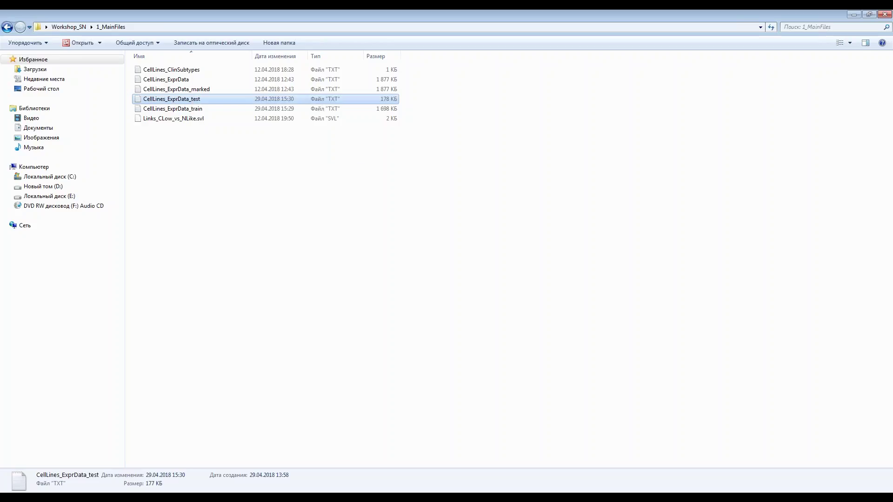
left_click(61, 121)
left_click_drag(61, 122, 72, 207)
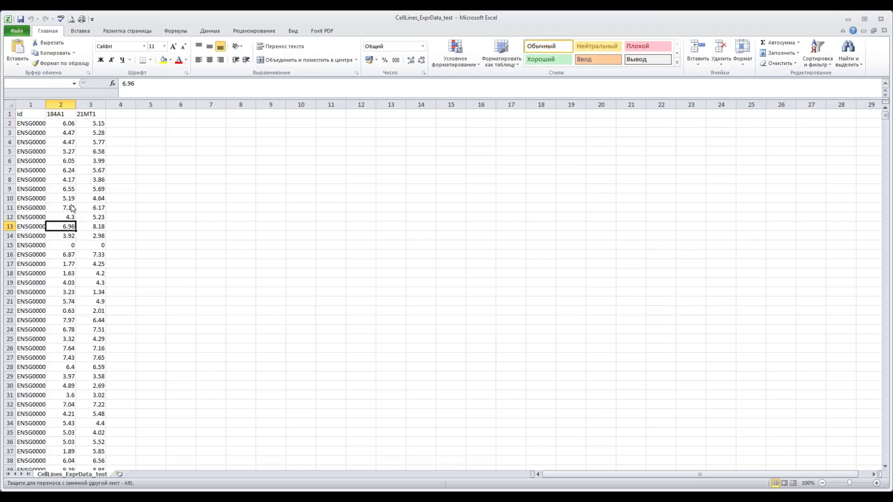
key("Escape")
left_click(72, 116)
mouse_move(86, 115)
left_mouse_down()
mouse_move(116, 115)
mouse_move(55, 115)
mouse_move(86, 115)
left_mouse_up()
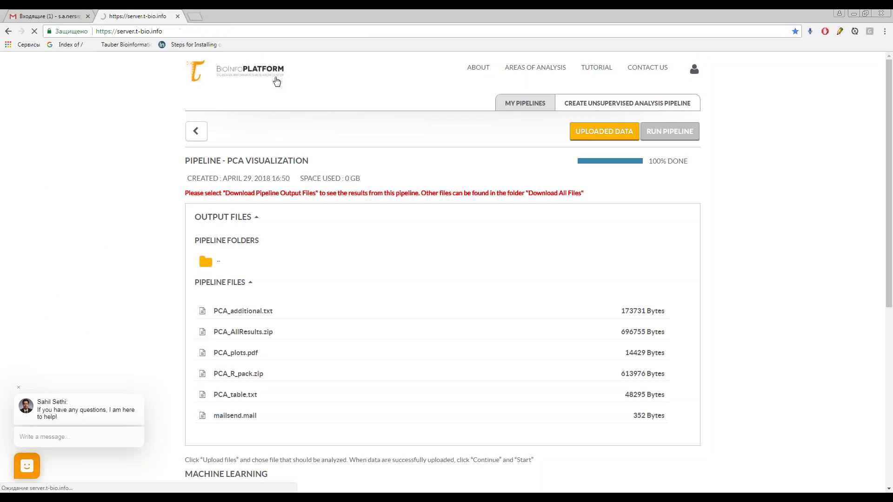
On the T-BioInfo platform, open a new Supervised Analysis pipeline from the Data Mining section
left_click(277, 81)
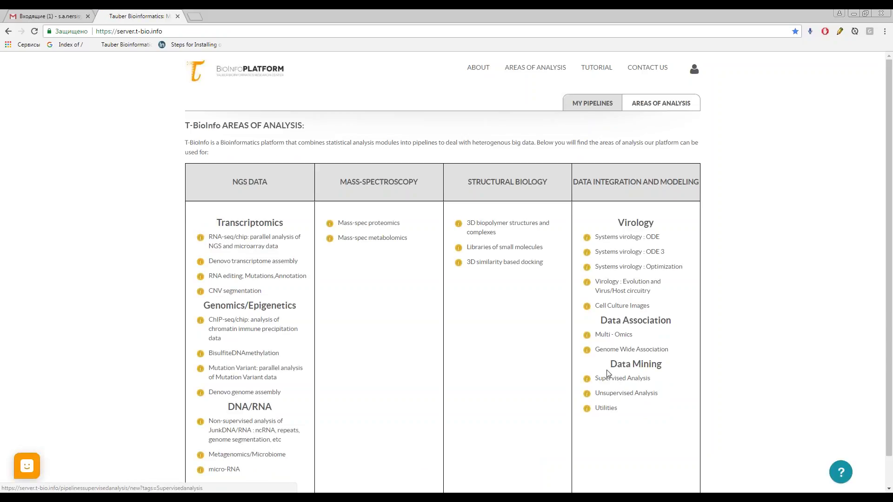
scroll(607, 374, "down", 1)
left_click(597, 346)
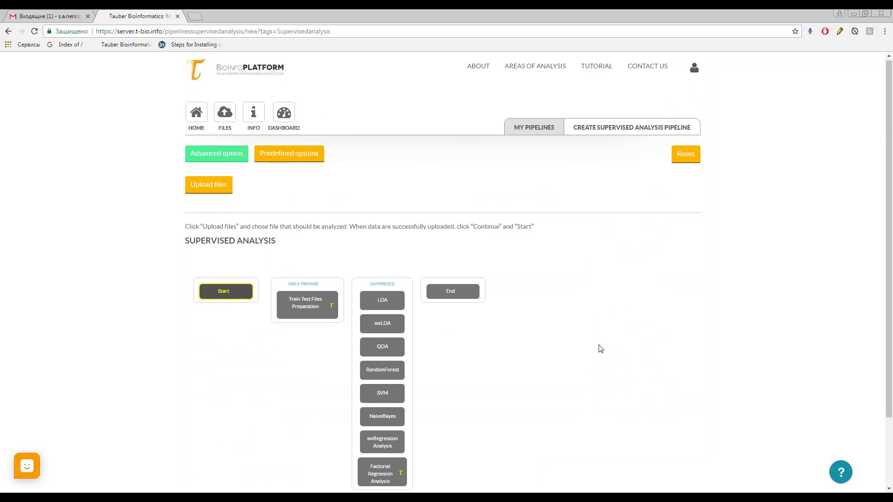
Upload CellLines_ExprData_test and CellLines_ExprData_train from the 1_MainFiles folder as the pipeline's input and continue to module selection
left_click(216, 187)
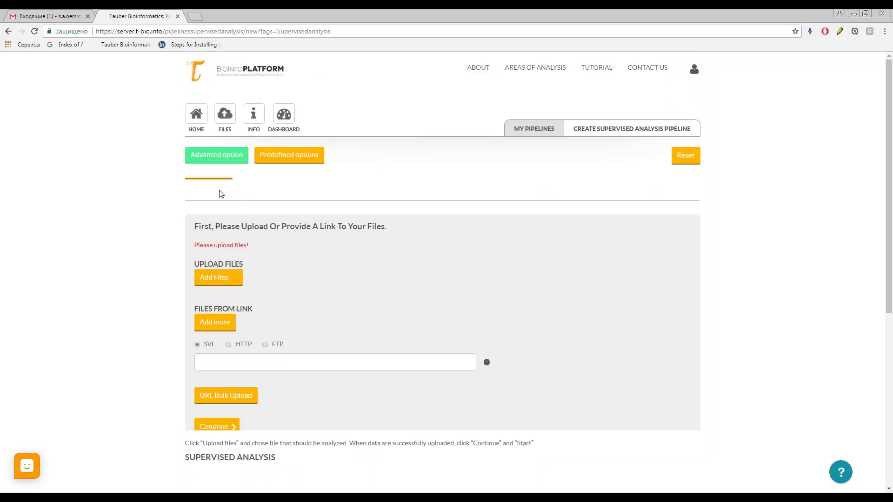
left_click(230, 274)
left_click(224, 163)
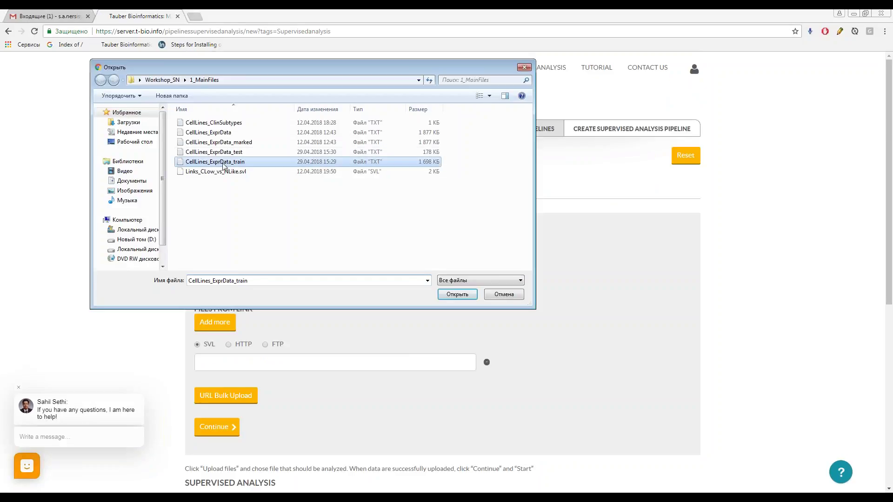
left_click(246, 155, "ctrl")
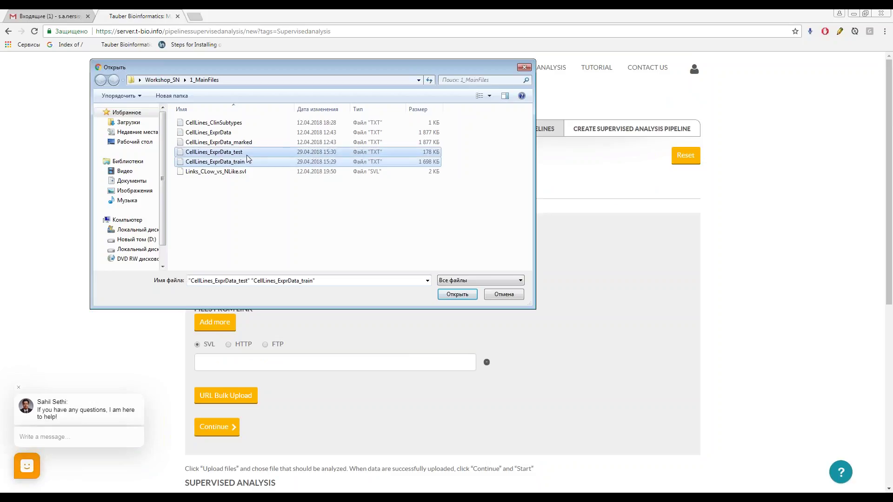
left_click(441, 295)
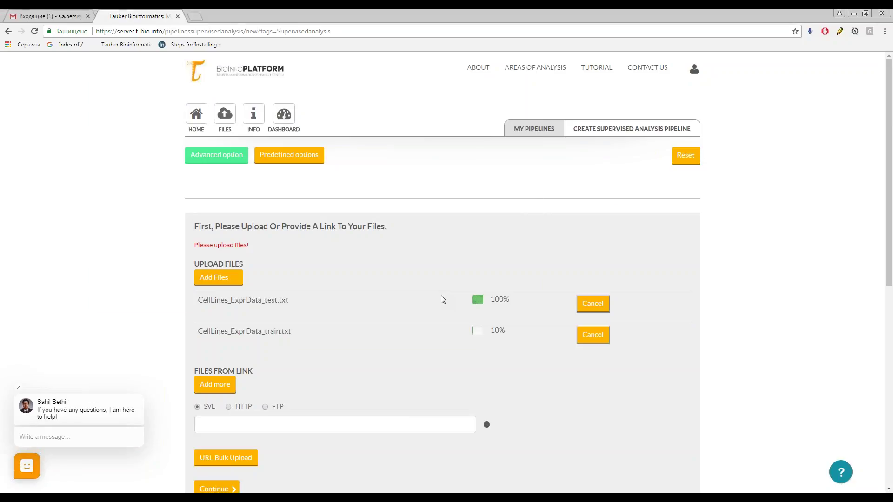
scroll(441, 295, "down", 2)
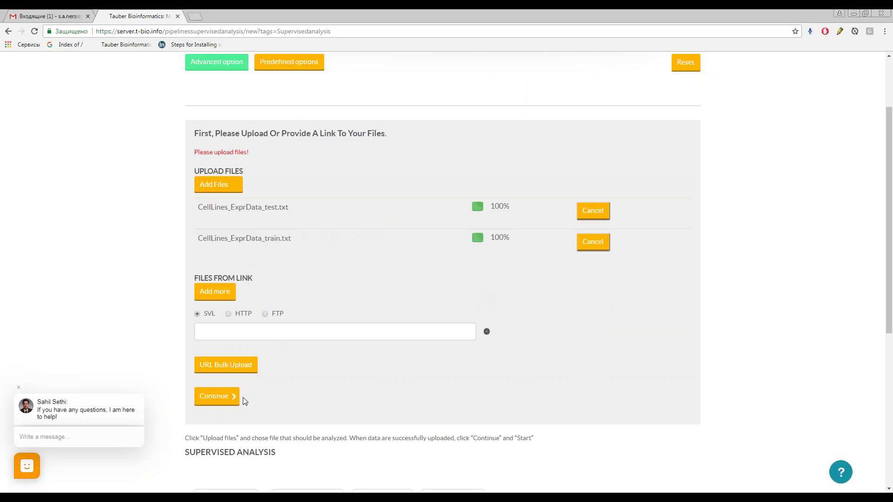
left_click(230, 396)
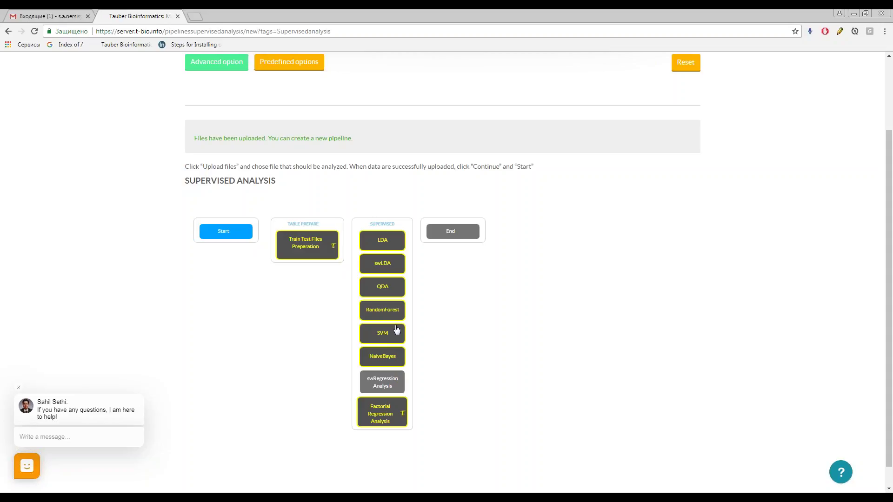
Add the swLDA module after Start, edit its Niveau parameter and save the module settings
left_click(381, 269)
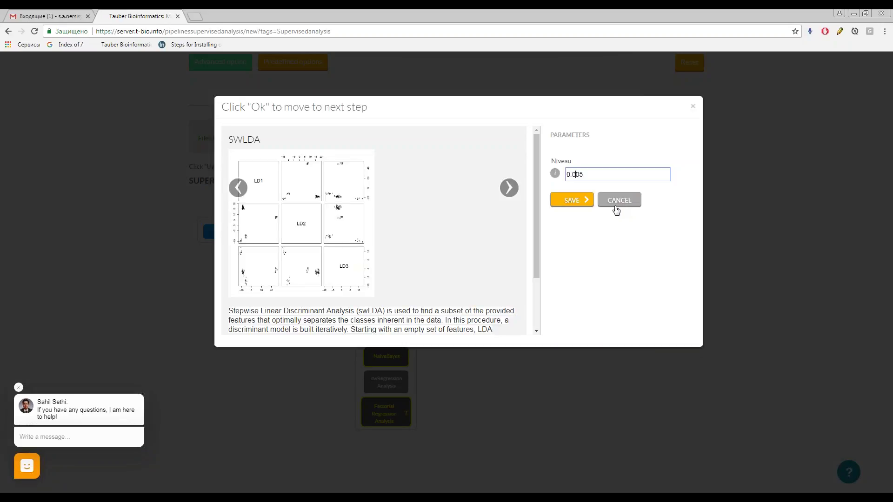
left_click(575, 174)
type("0")
double_click(581, 175)
left_click(575, 174)
left_click_drag(571, 176, 566, 175)
key("BackSpace")
key("Right")
key("Right")
type("0")
key("BackSpace")
key("Home")
type("0")
left_click(590, 198)
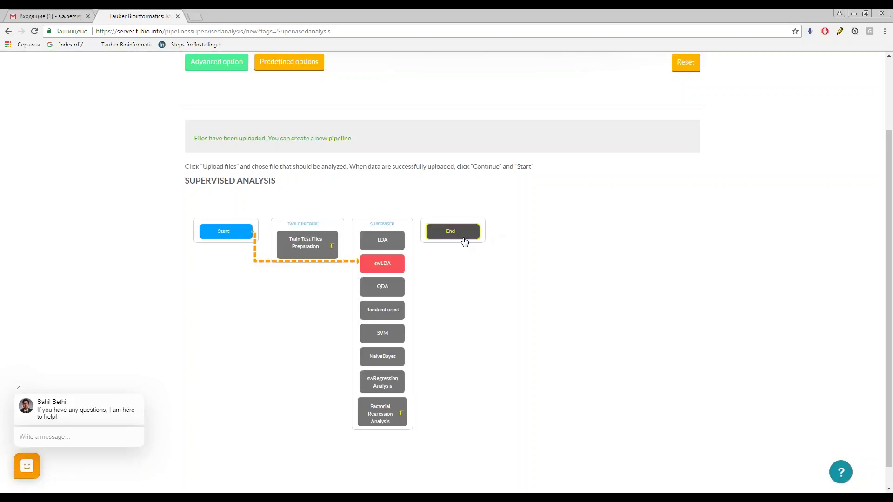
Complete the pipeline with the End node and run it under the name swLDA
left_click(464, 240)
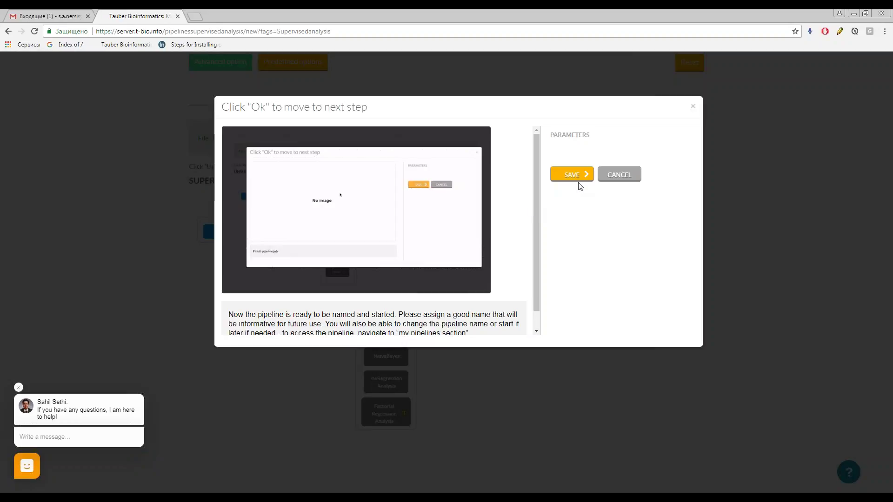
left_click(572, 175)
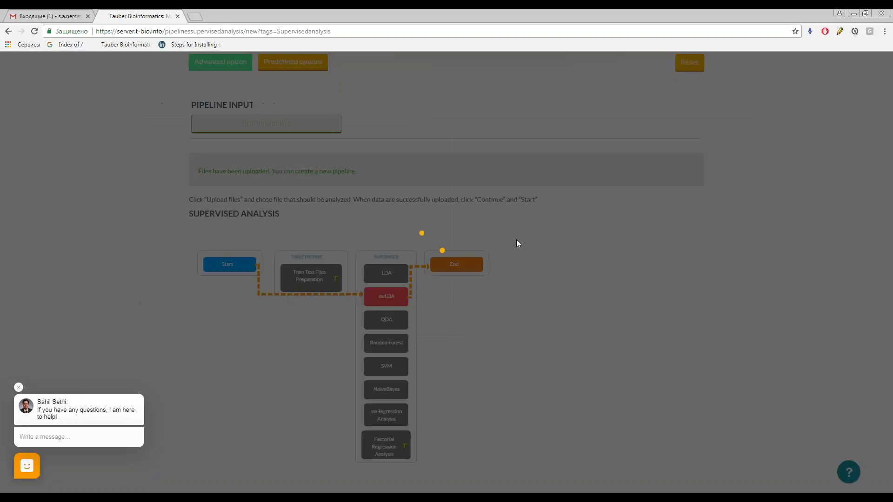
type("sw")
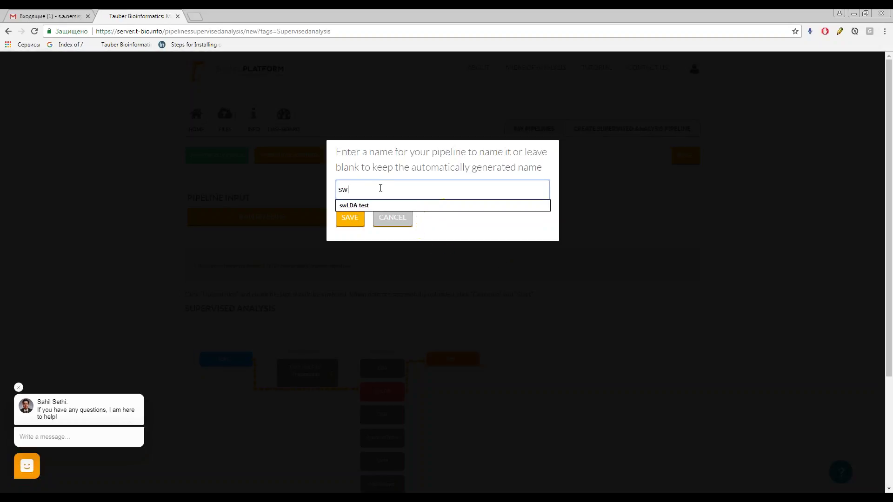
key("Down")
key("BackSpace")
key("BackSpace")
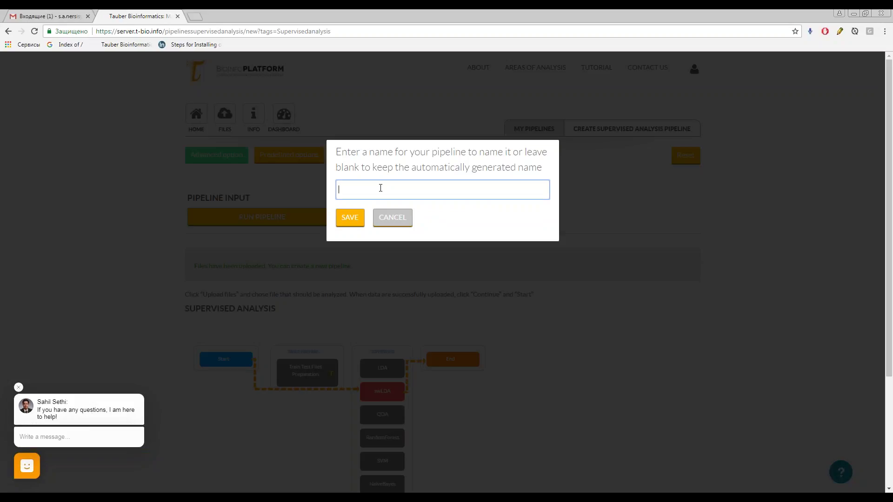
type("swLDA")
left_click(349, 217)
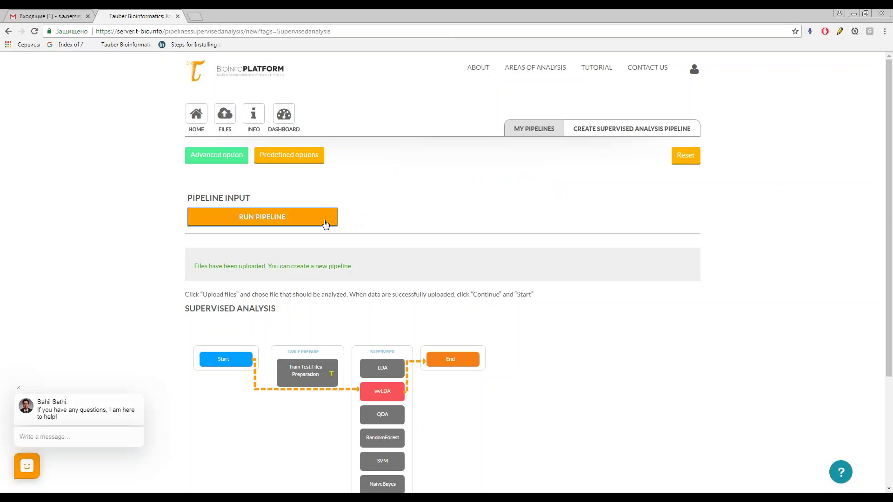
left_click(325, 225)
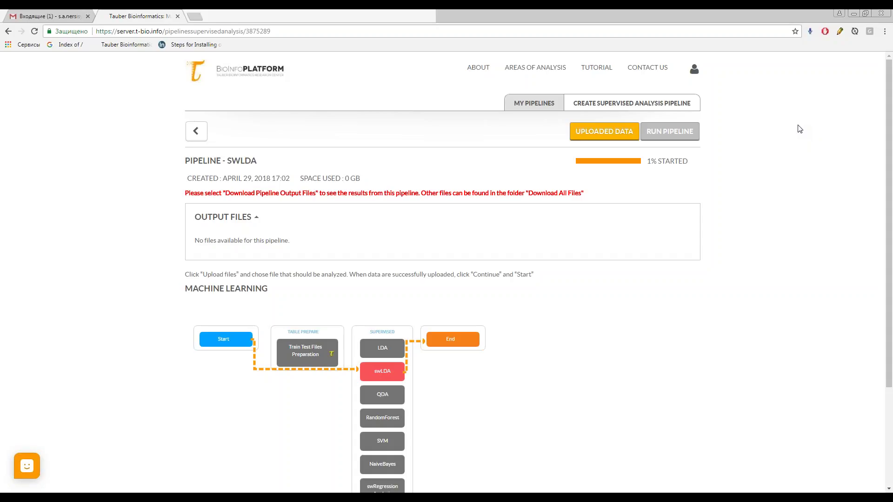
In the file manager, open the swLDA subfolder of Workshop_SN's 2_OutputFiles folder
key("alt+Tab")
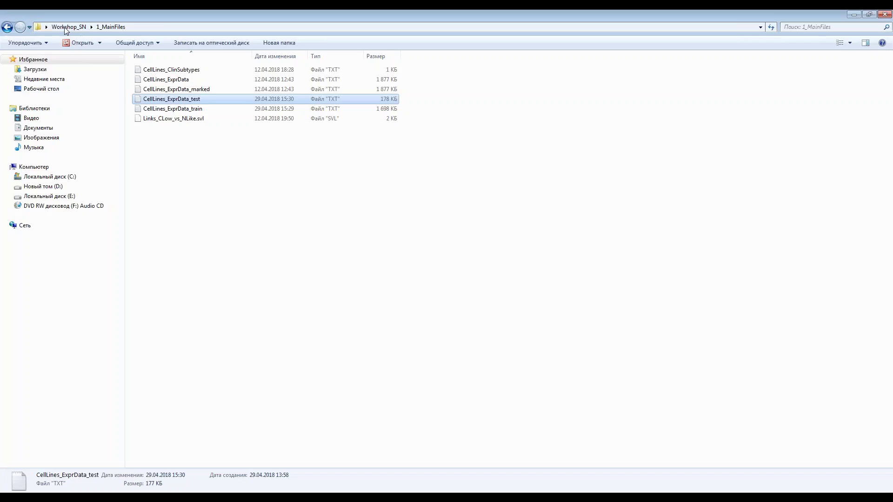
left_click(69, 27)
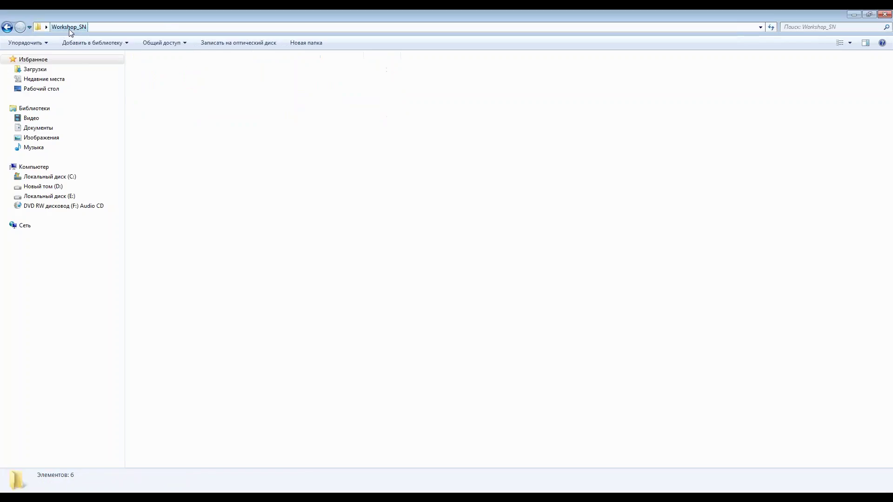
double_click(147, 90)
double_click(160, 118)
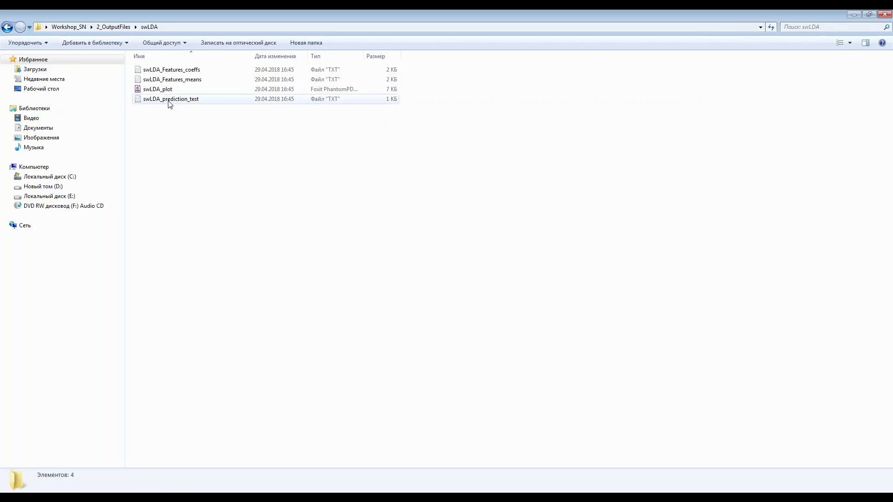
Open the swLDA_prediction_test file from the swLDA output folder in Microsoft Excel
left_click(172, 103)
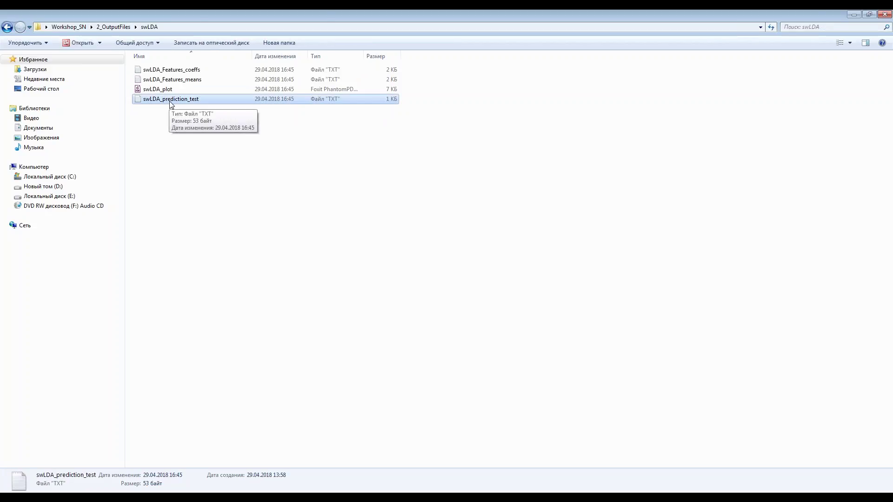
left_click(149, 107)
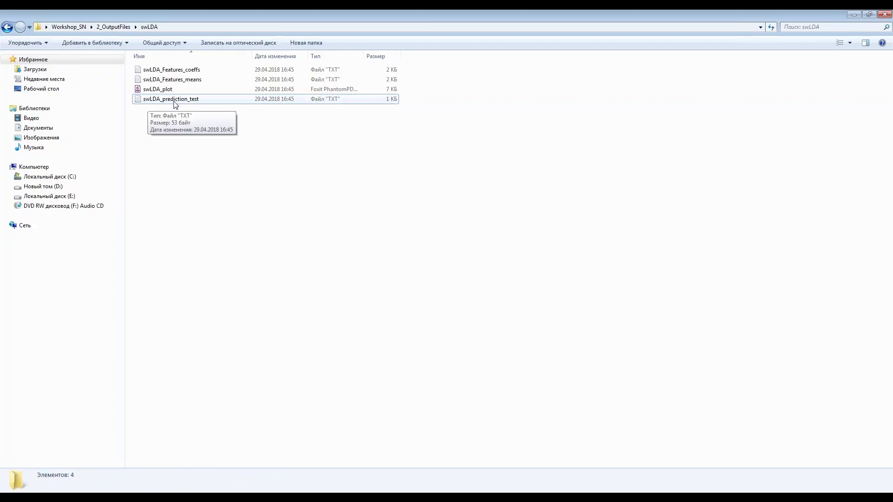
left_click(199, 100)
right_click(198, 105)
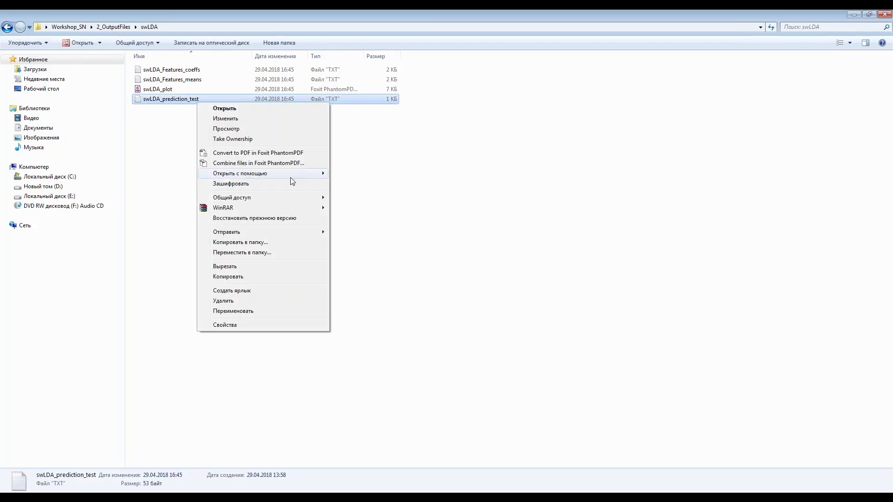
mouse_move(299, 174)
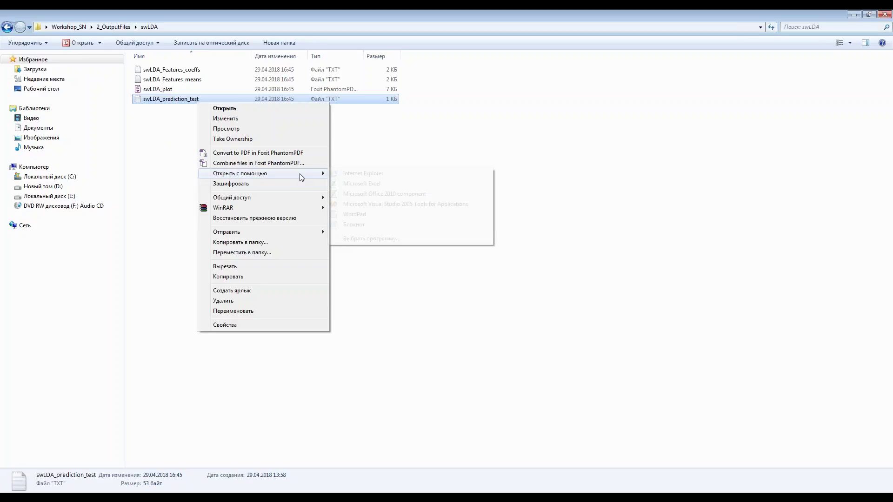
left_click(353, 224)
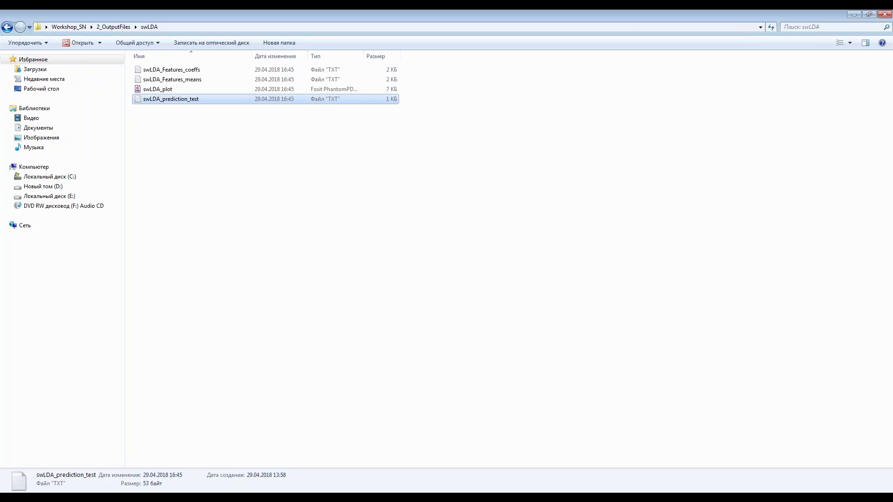
Examine the predicted class of each test sample in swLDA_prediction_test and close the workbook
left_click(27, 123)
left_click(51, 123)
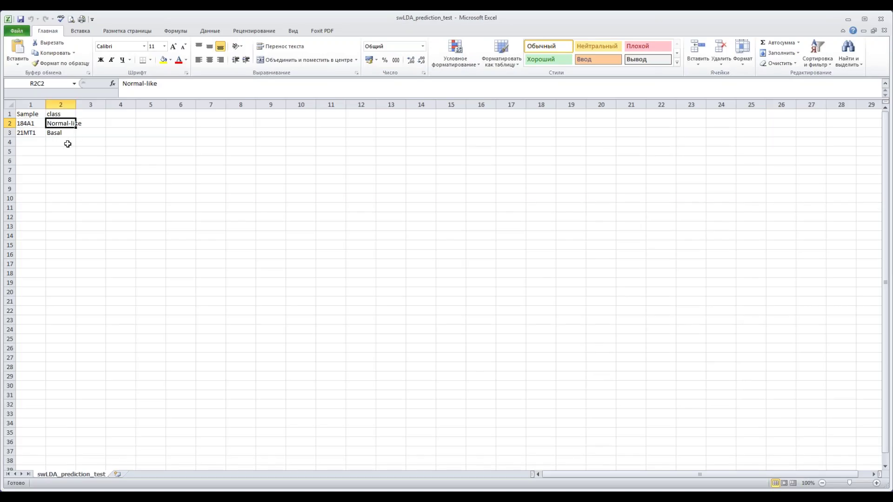
left_click(67, 133)
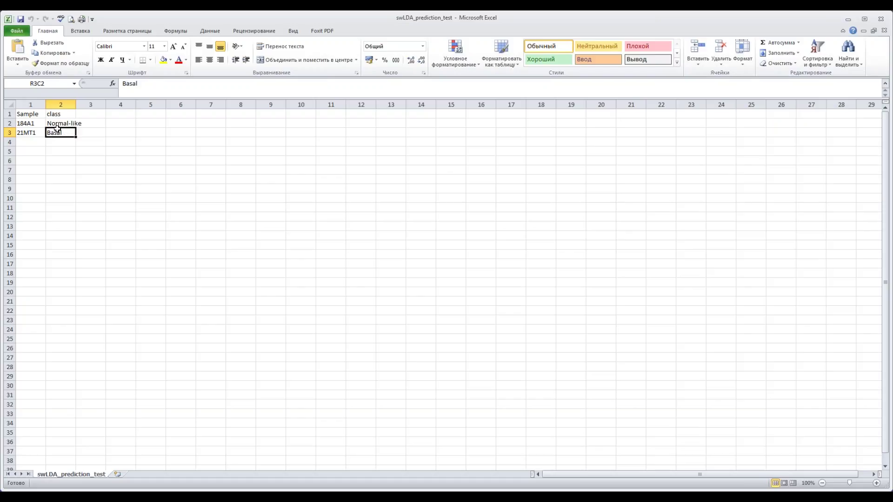
left_click(32, 124)
left_click(32, 130)
left_click(30, 123)
left_click(27, 132)
left_click(28, 123)
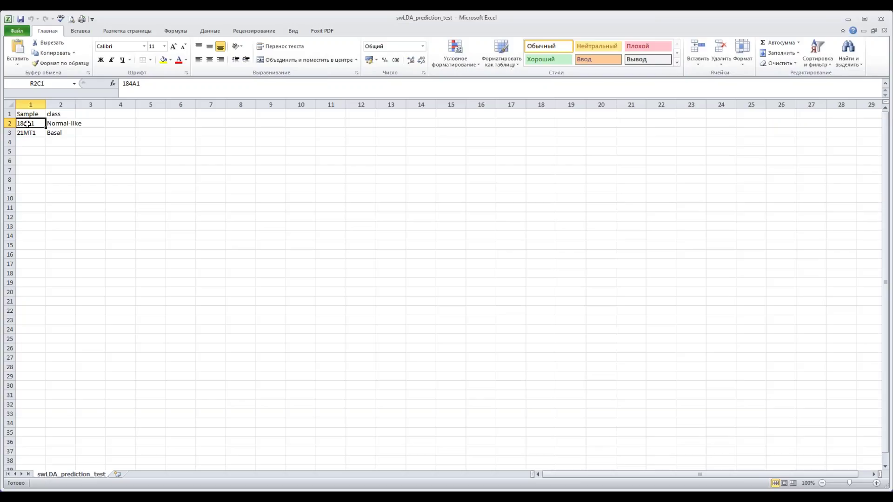
left_click(50, 122)
left_click(52, 132)
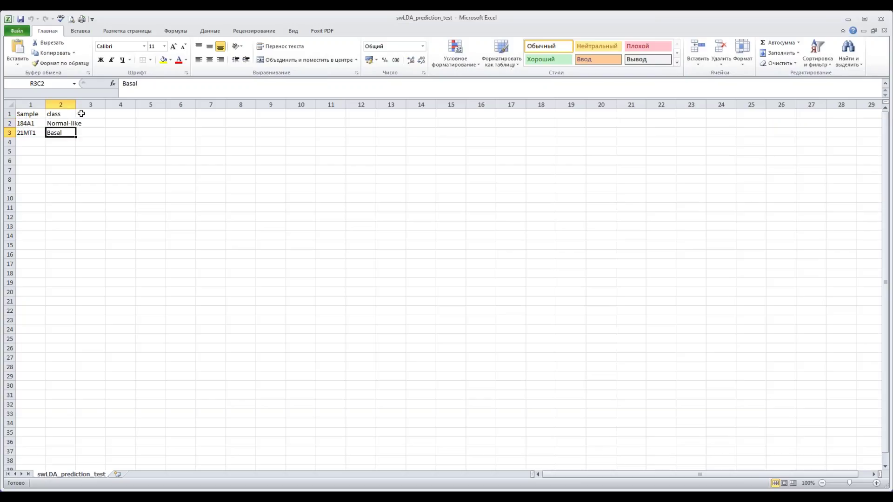
left_click(73, 124)
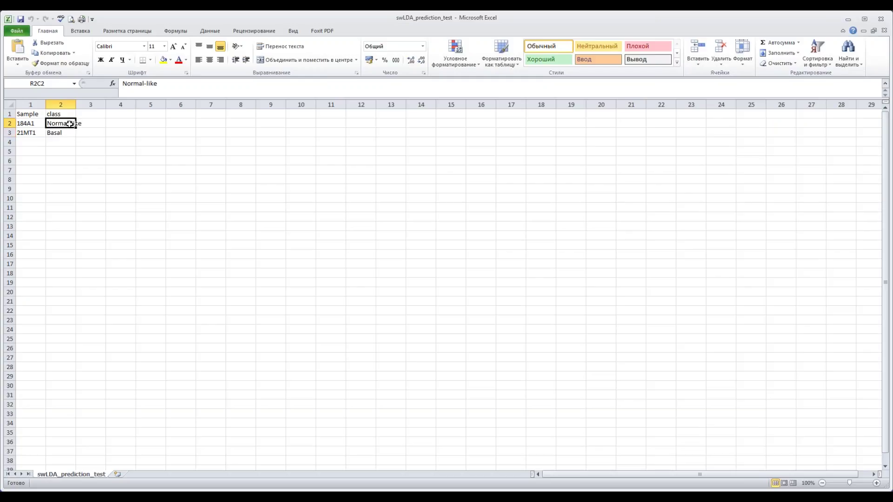
left_click(61, 134)
left_click(67, 124)
left_click(68, 137)
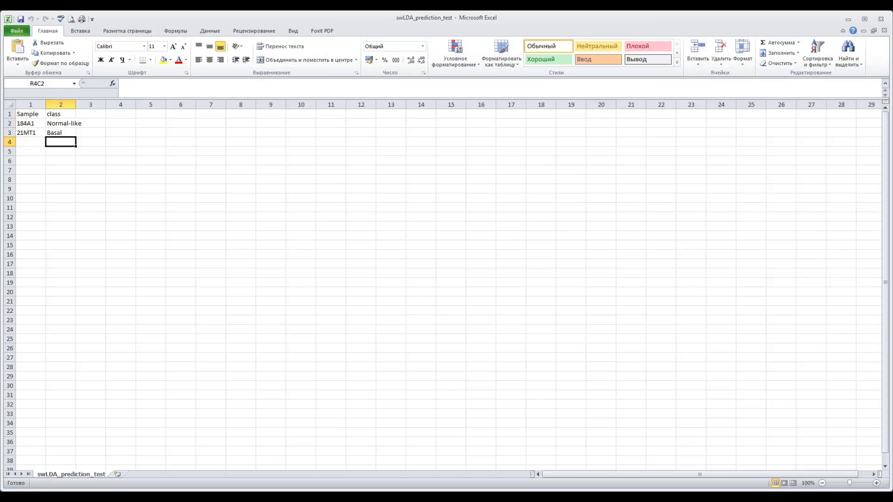
left_click(70, 126)
left_click(69, 133)
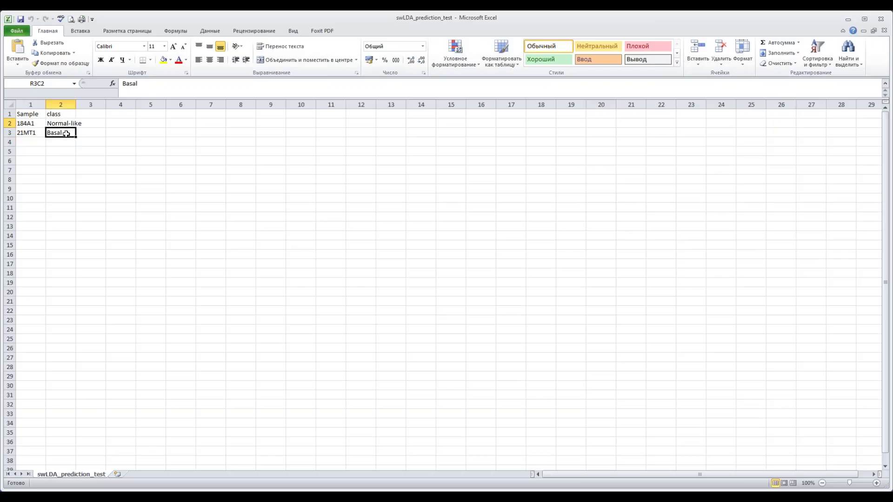
left_click(70, 124)
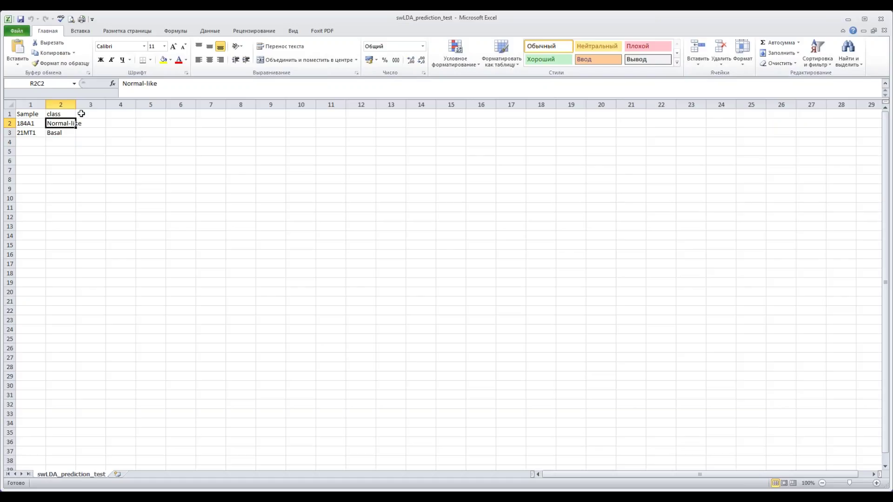
left_click(30, 122)
left_click(63, 120)
left_click(33, 134)
left_click(65, 131)
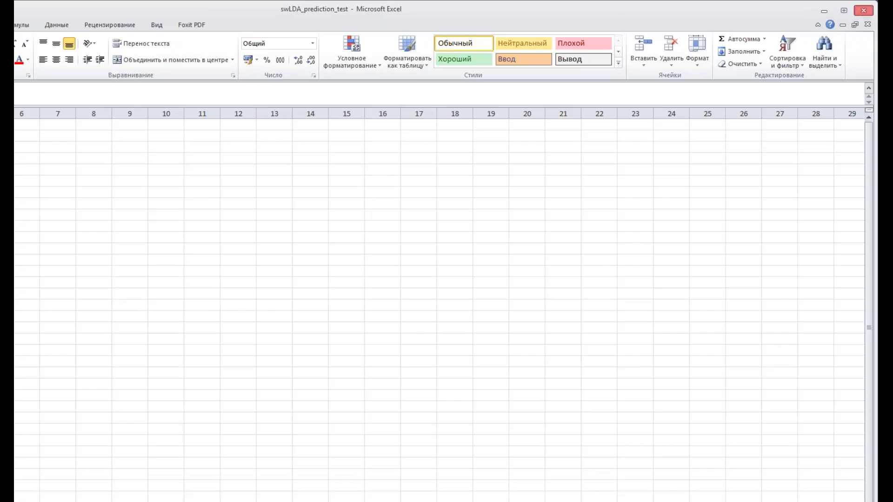
left_click(864, 10)
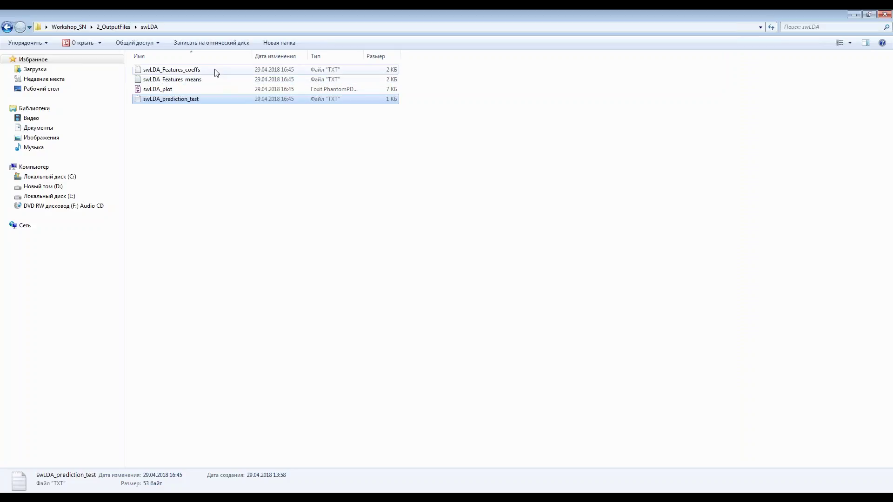
Open the swLDA_Features_coeffs file from the same folder in Microsoft Excel
left_click(215, 71)
right_click(215, 70)
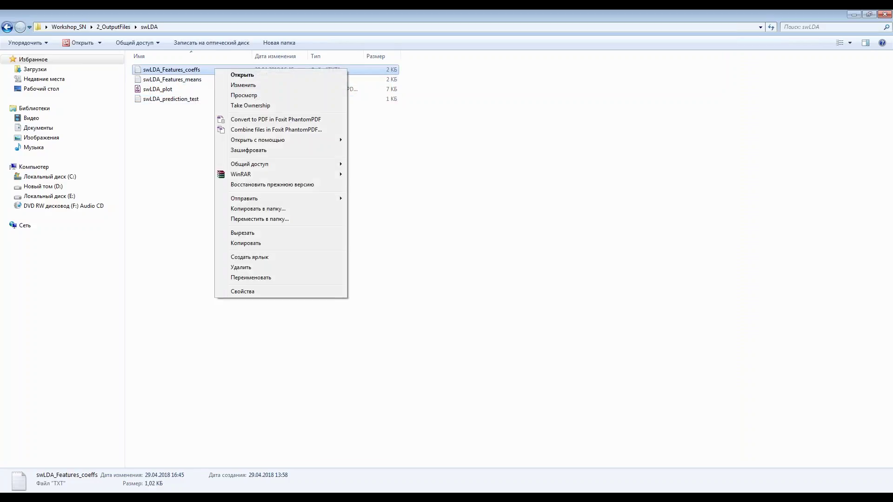
mouse_move(297, 141)
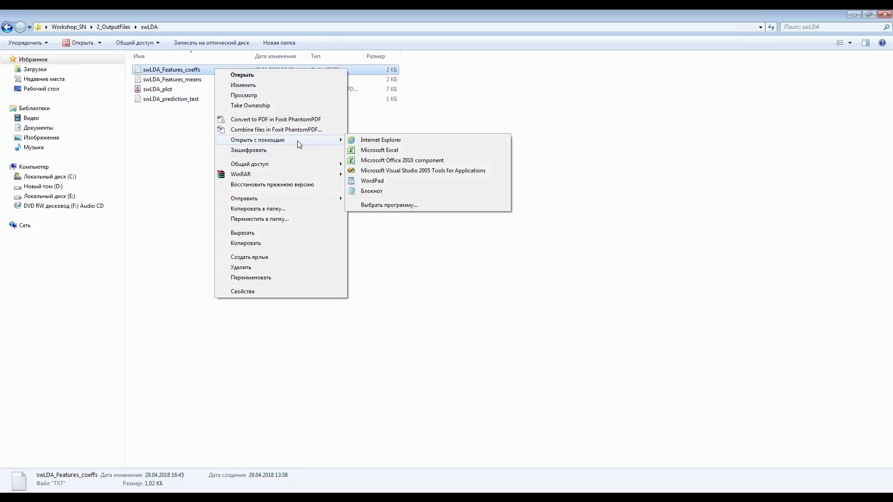
left_click(373, 154)
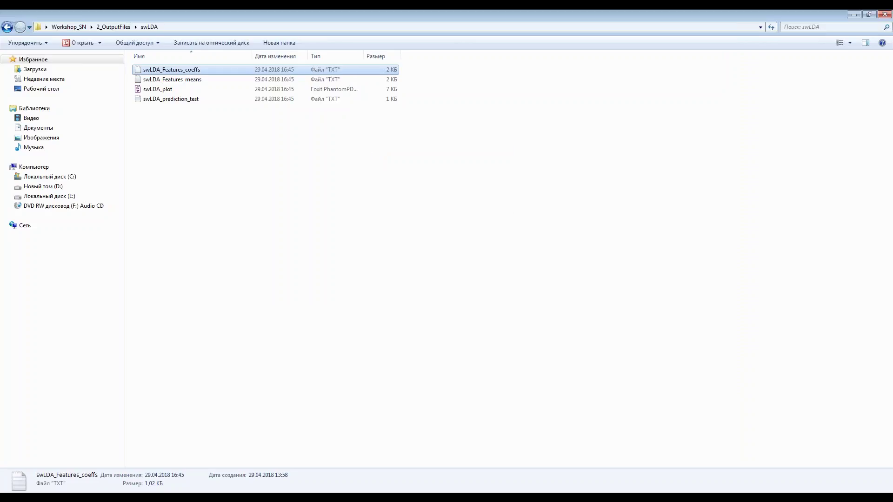
Examine the gene identifiers in the first column of the swLDA_Features_coeffs table
left_click(37, 123)
left_click(35, 132)
left_click(36, 142)
left_click(36, 151)
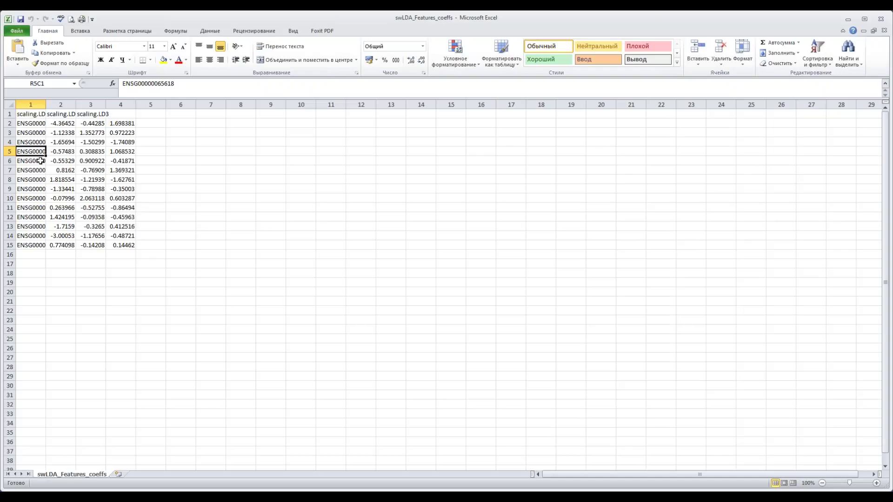
left_click(40, 170)
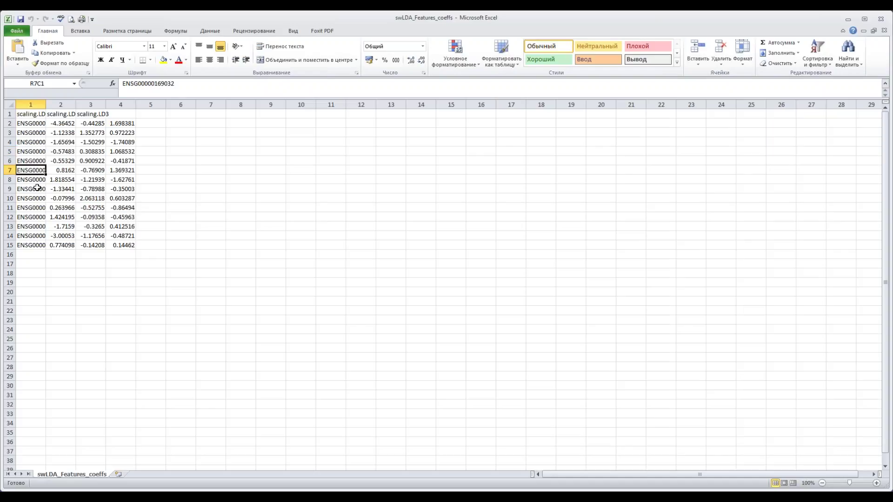
left_click(37, 189)
left_click(36, 207)
left_click(36, 217)
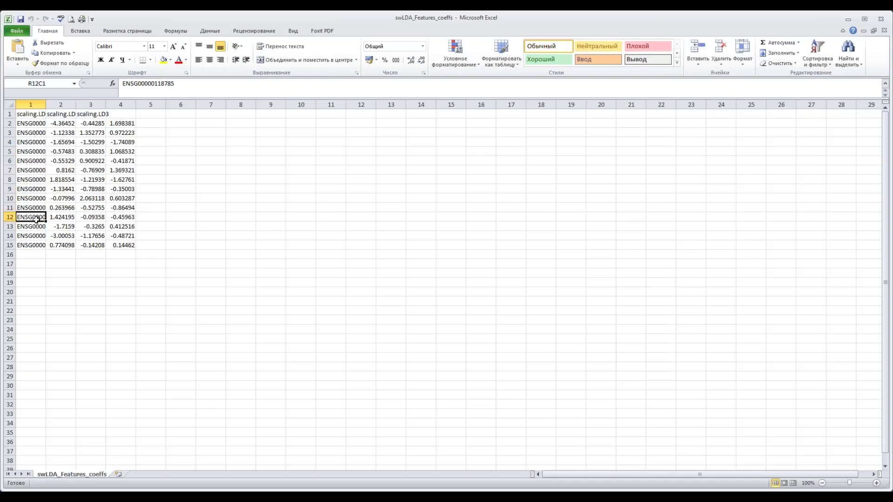
left_click(35, 236)
Widen the first column of the coefficients table enough to read the full gene identifiers
left_click_drag(46, 105, 201, 109)
left_click(60, 134)
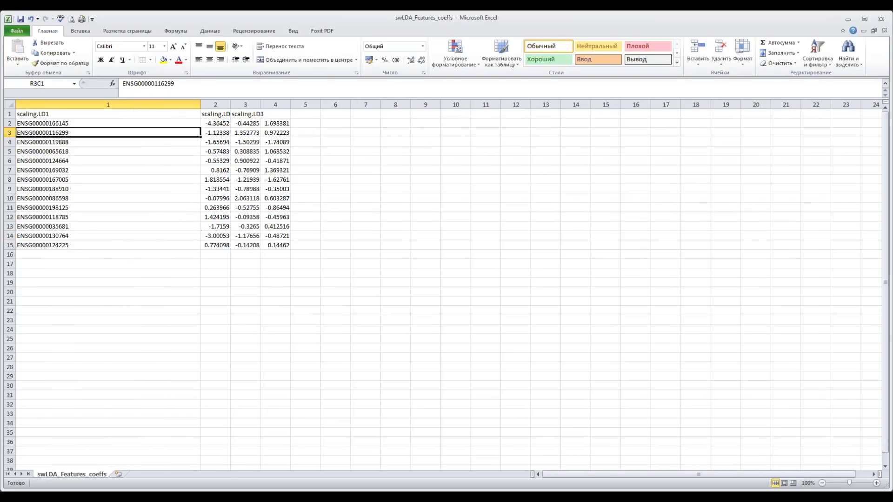
left_click(61, 142)
left_click(62, 167)
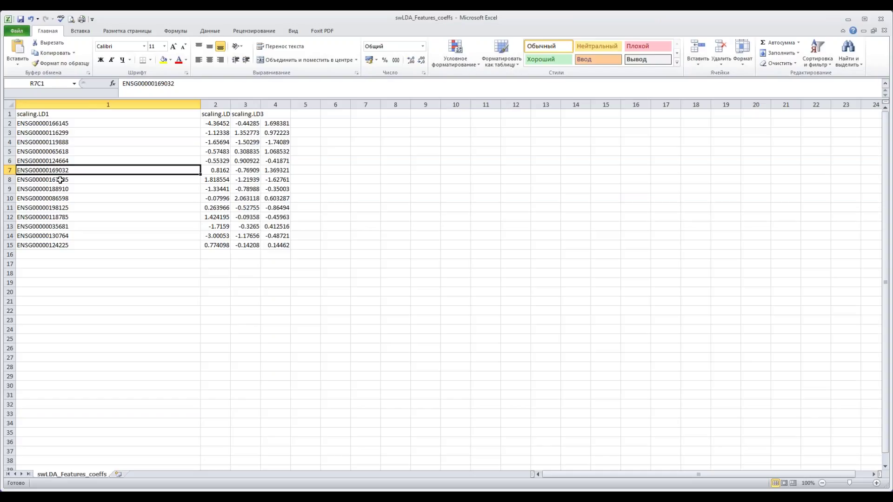
left_click(60, 182)
left_click(63, 191)
left_click(63, 199)
left_click(64, 207)
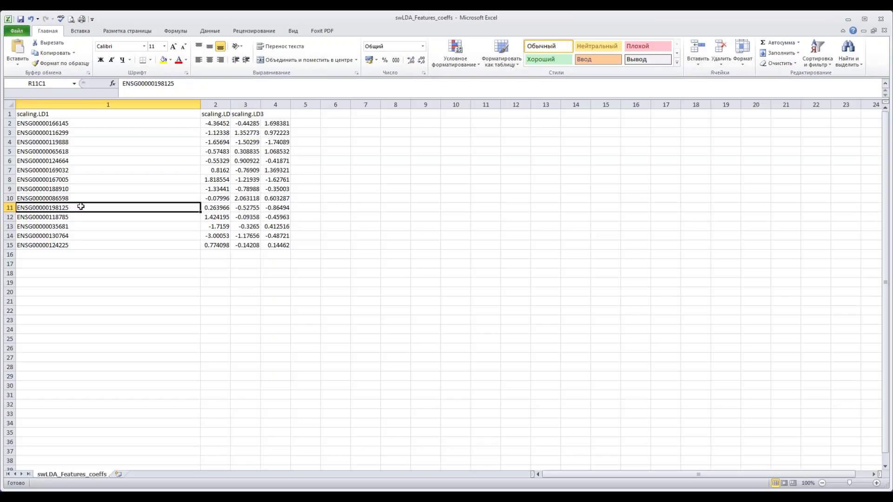
key("ctrl+c")
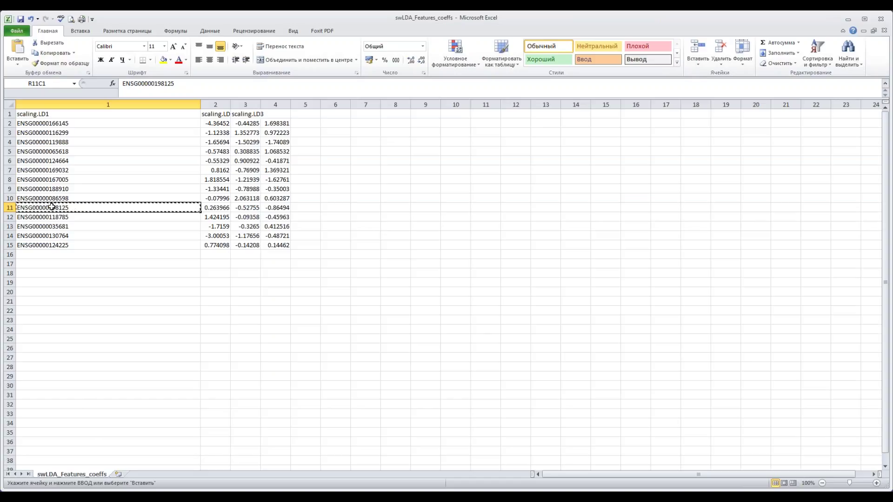
left_click(78, 151)
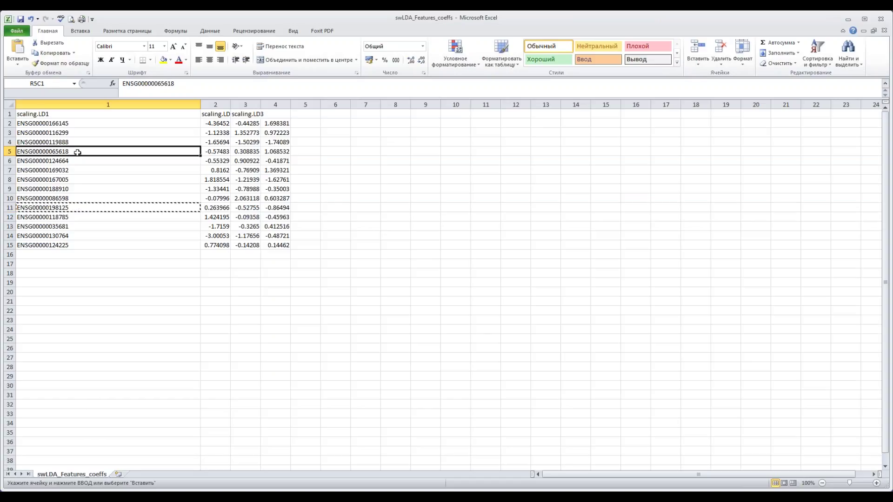
Switch to the T-BioInfo platform in Chrome and start a new Utilities analysis pipeline from the Data Mining areas
key("alt+Tab")
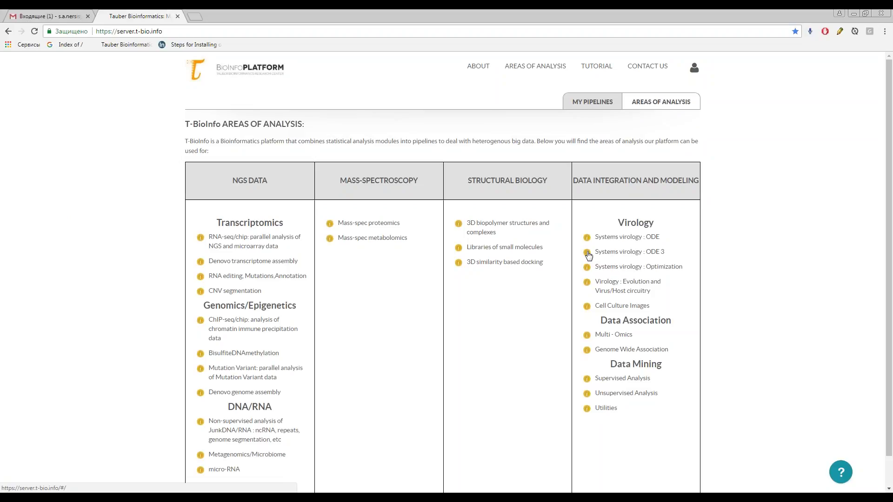
scroll(588, 256, "down", 1)
left_click(607, 371)
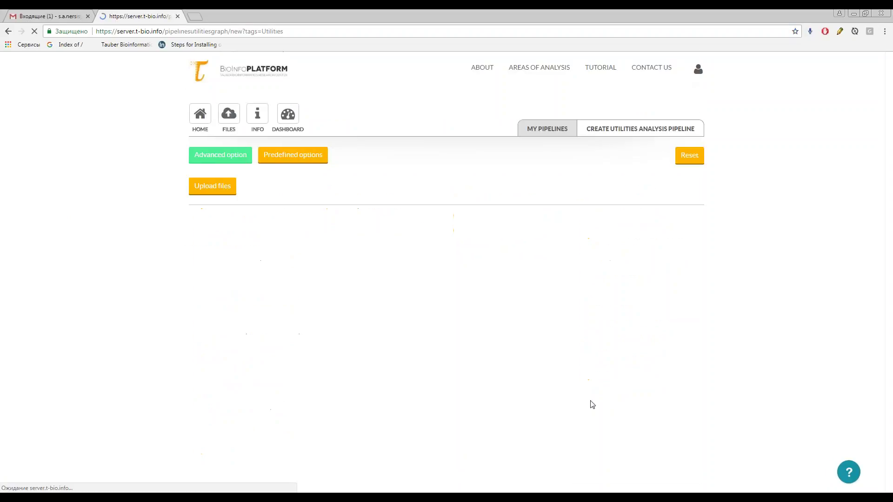
scroll(581, 401, "down", 2)
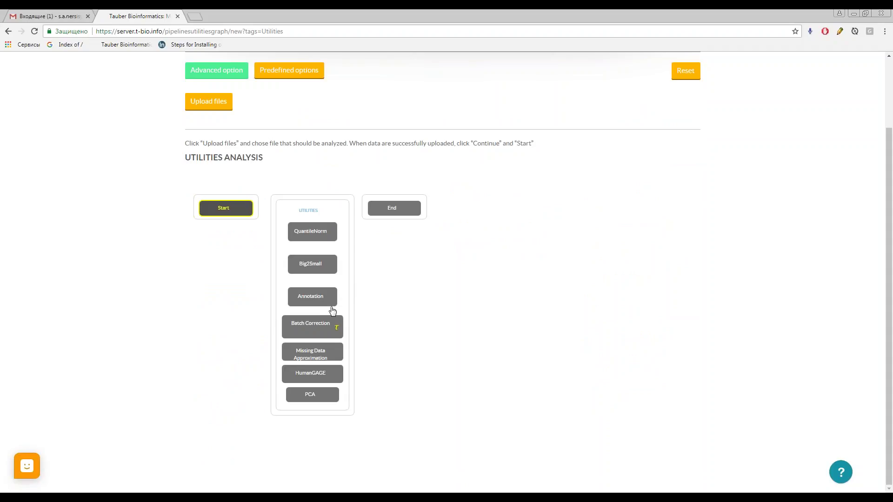
Upload swLDA_Features_coeffs from the swLDA subfolder of 2_OutputFiles as the Utilities pipeline's input and continue past the upload form
scroll(272, 284, "up", 2)
left_click(211, 192)
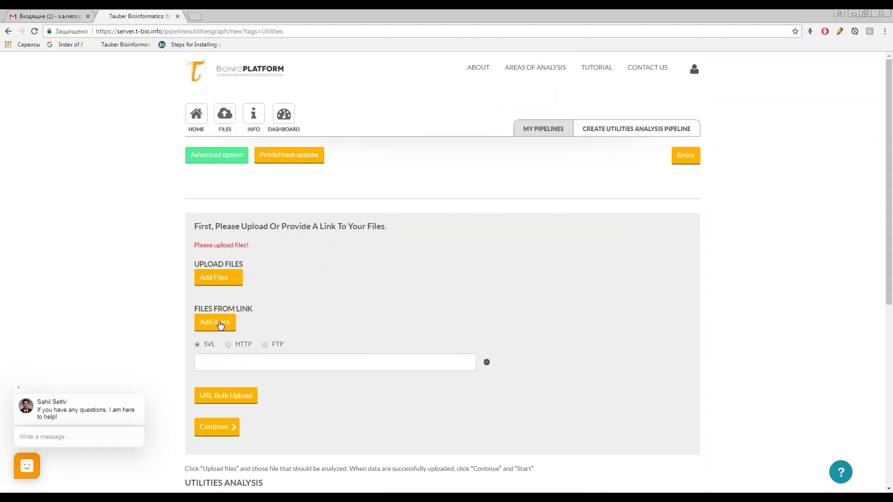
left_click(225, 276)
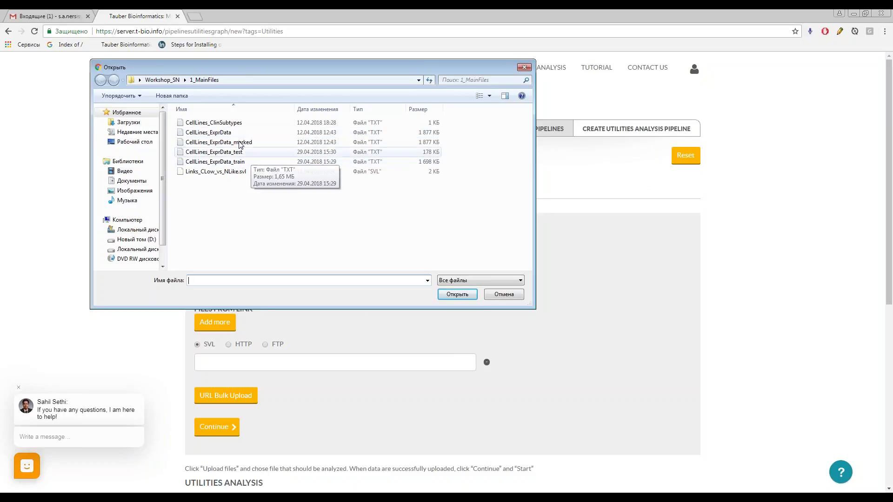
left_click(175, 80)
double_click(196, 142)
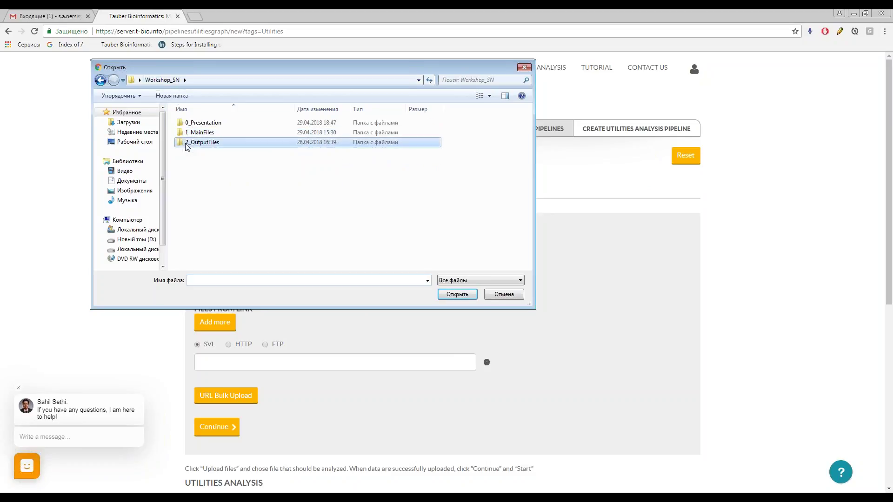
double_click(209, 171)
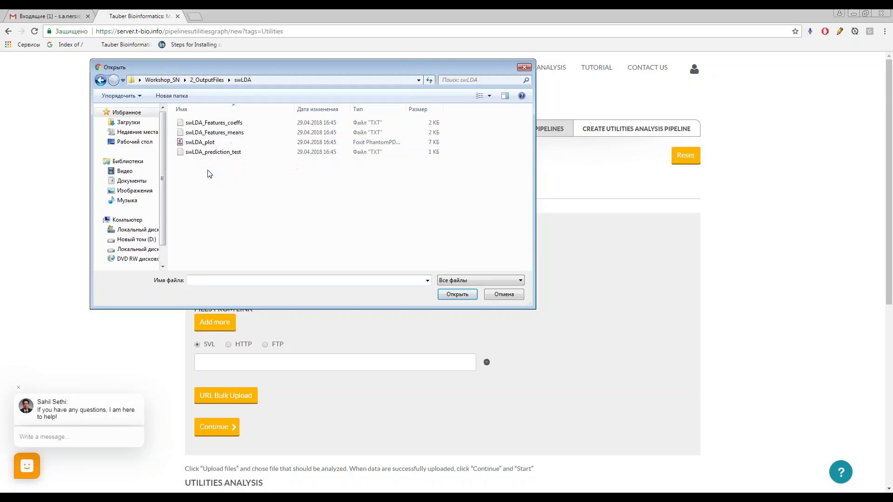
double_click(223, 125)
scroll(272, 299, "down", 3)
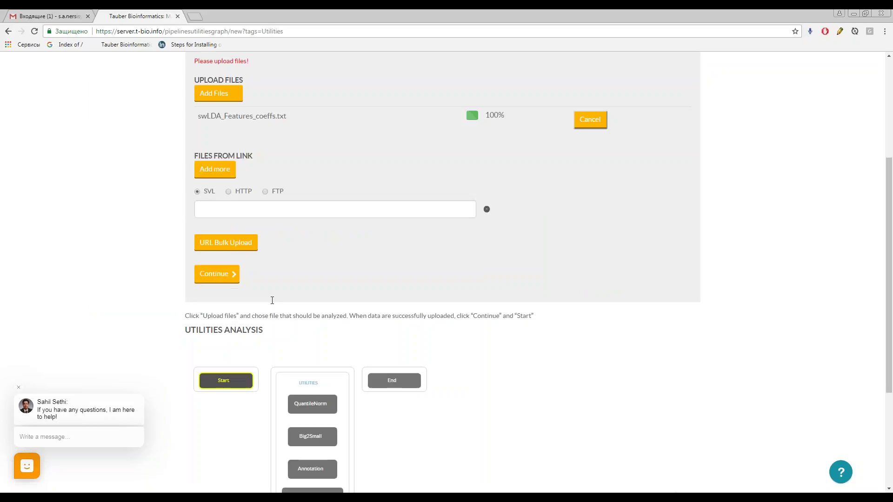
left_click(222, 273)
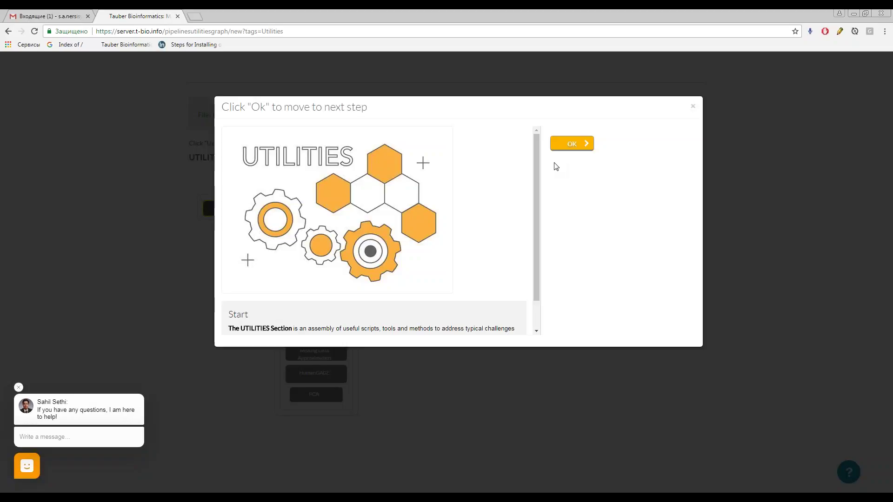
Add the Annotation module with archived ENSEMBL database, GO categories and header set to YES and the ENSEMBL ID column set to 1
left_click(571, 143)
left_click(310, 298)
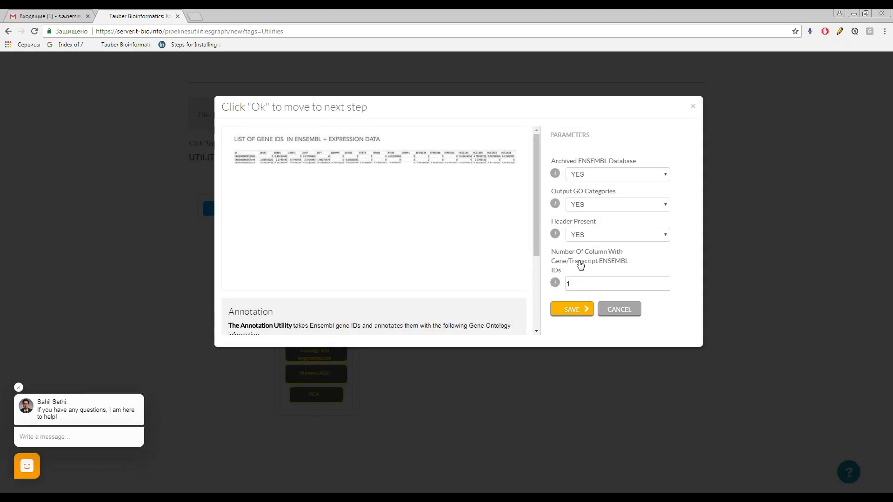
left_click(572, 309)
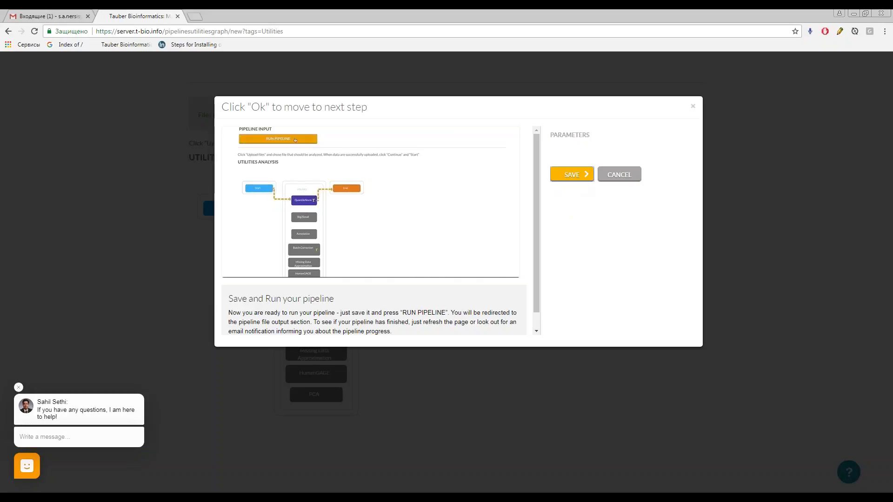
Finish the Utilities pipeline and save it under the name Gene annotation
left_click(571, 174)
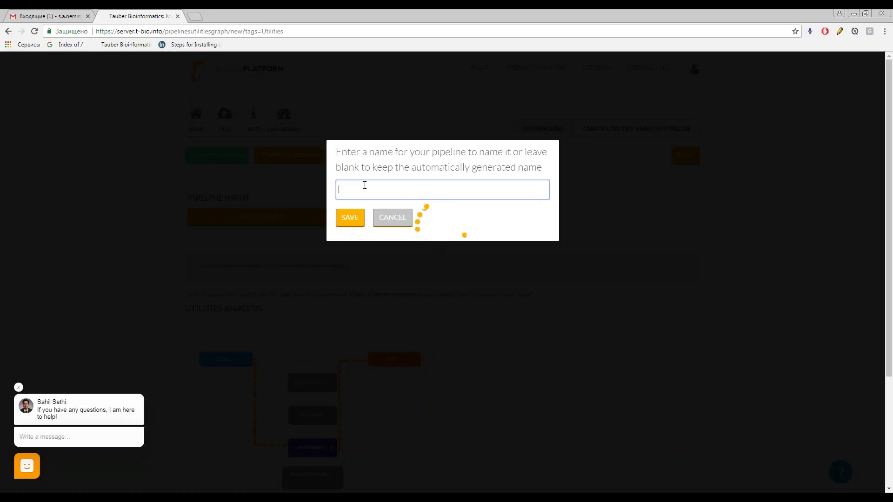
type("Gre")
key("BackSpace")
key("BackSpace")
type("ene annota")
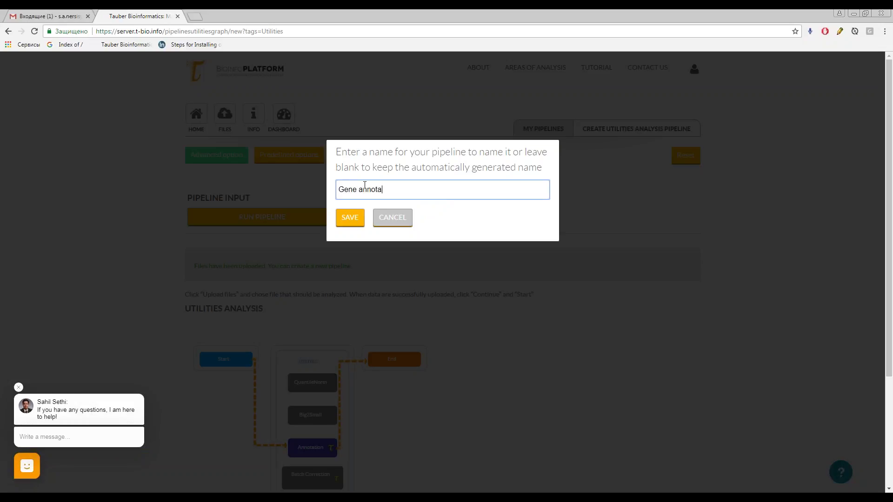
type("tion")
left_click(347, 214)
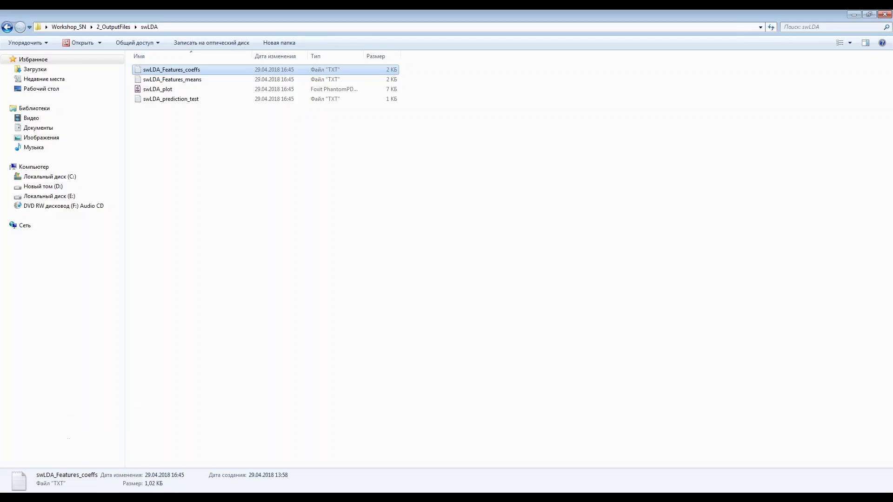
Switch to the file explorer and open swLDA_Features_coeffs_out from the Annotation subfolder of 2_OutputFiles in Excel
key("BackSpace")
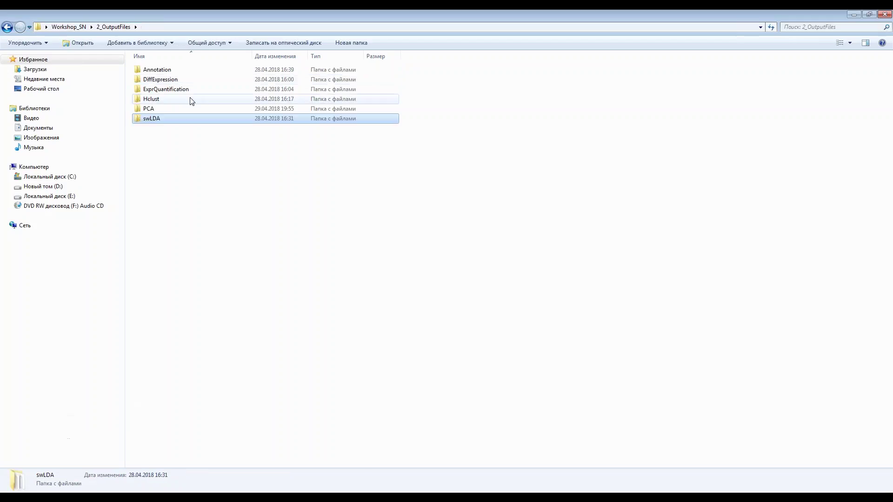
double_click(177, 70)
right_click(178, 71)
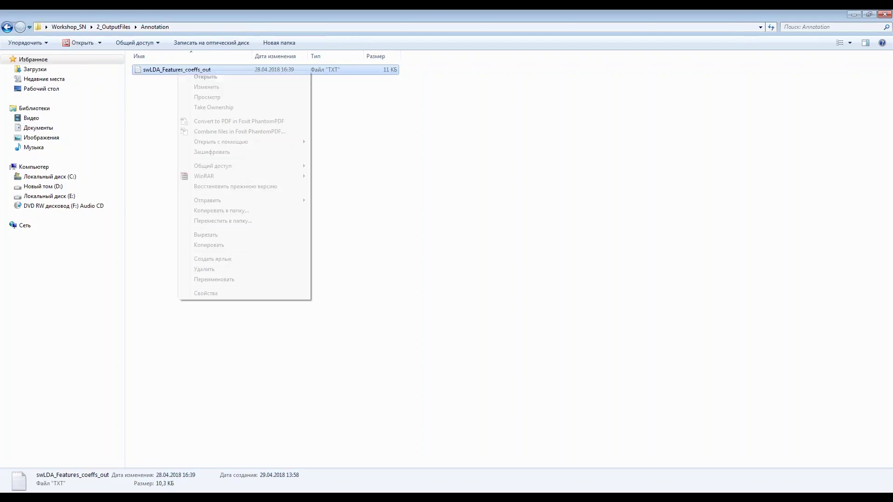
mouse_move(282, 141)
left_click(350, 155)
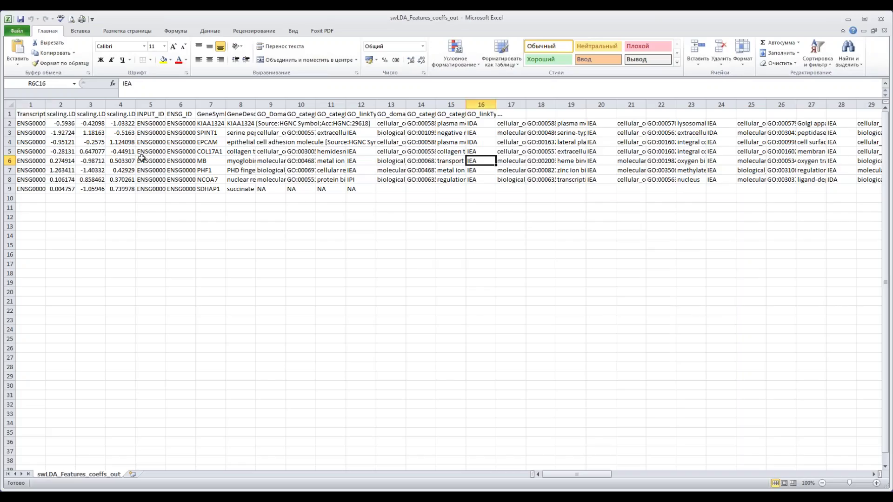
Delete the three scaling.LD columns of data from the annotation table, shifting the remaining cells left
left_click(61, 104)
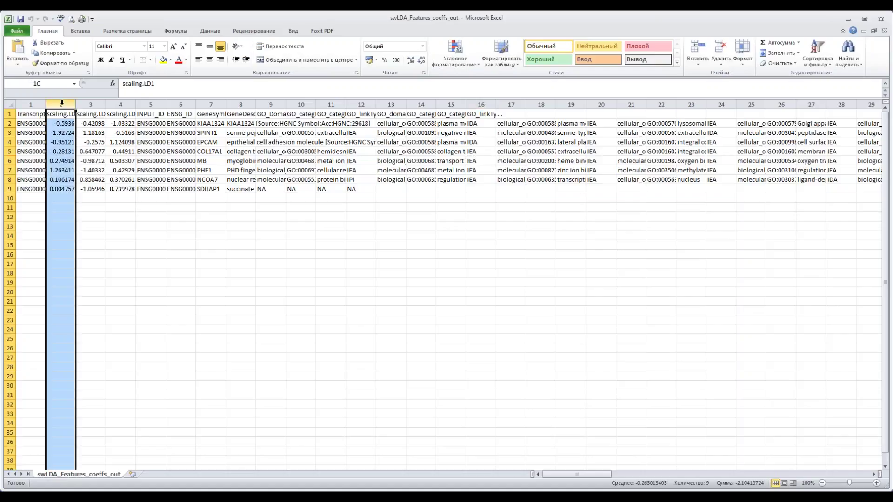
left_click(70, 141)
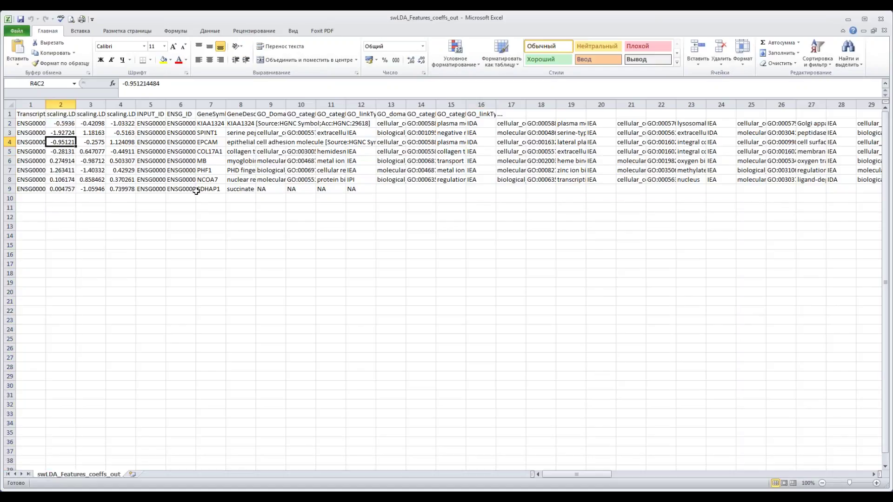
left_click_drag(122, 189, 60, 113)
right_click(68, 111)
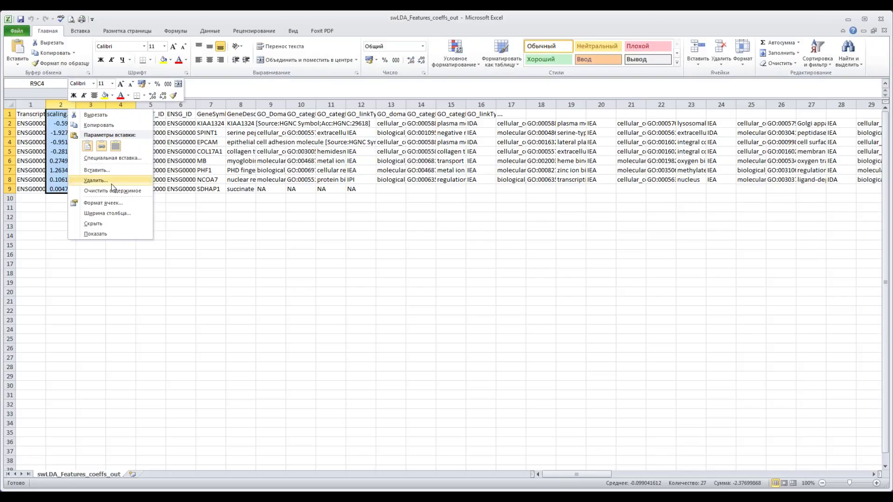
left_click(95, 180)
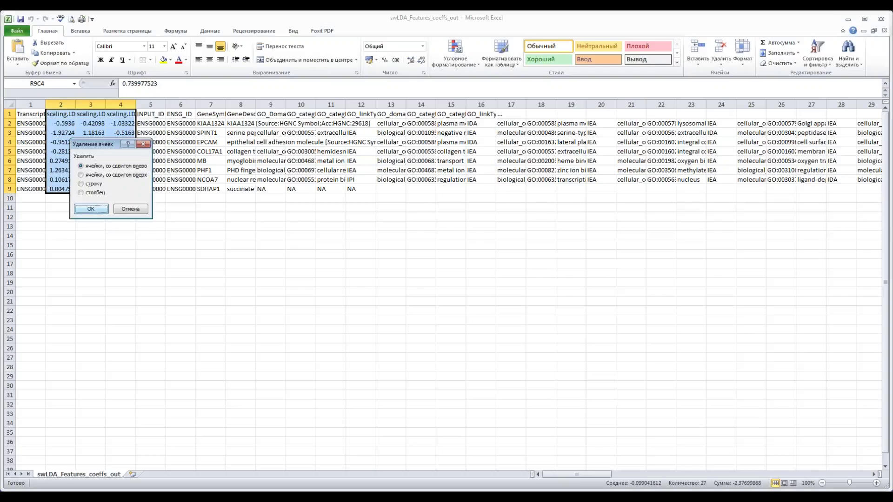
left_click(92, 209)
left_click(91, 215)
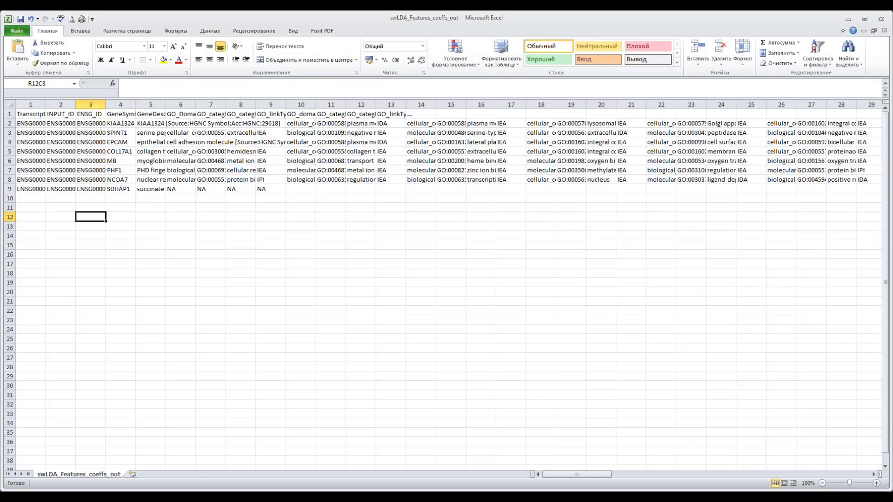
Widen the GeneDescr and GeneSymbol columns so their contents are easier to read
left_click_drag(166, 105, 165, 104)
left_click_drag(164, 104, 245, 105)
left_click_drag(136, 104, 217, 105)
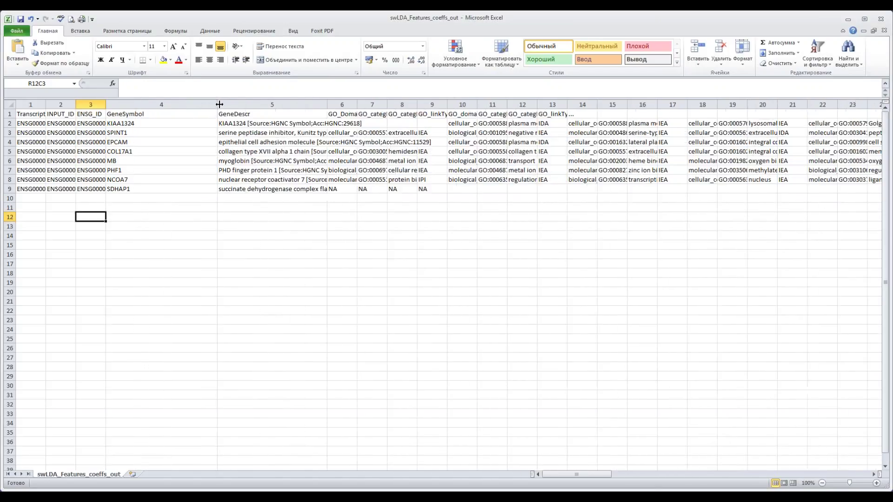
Examine the gene symbols and go through the gene descriptions down to the MB row
left_click(158, 124)
left_click(152, 134)
key("Down")
key("Right")
key("Up")
key("Up")
key("Up")
key("Down")
key("Down")
key("Down")
key("Down")
key("Down")
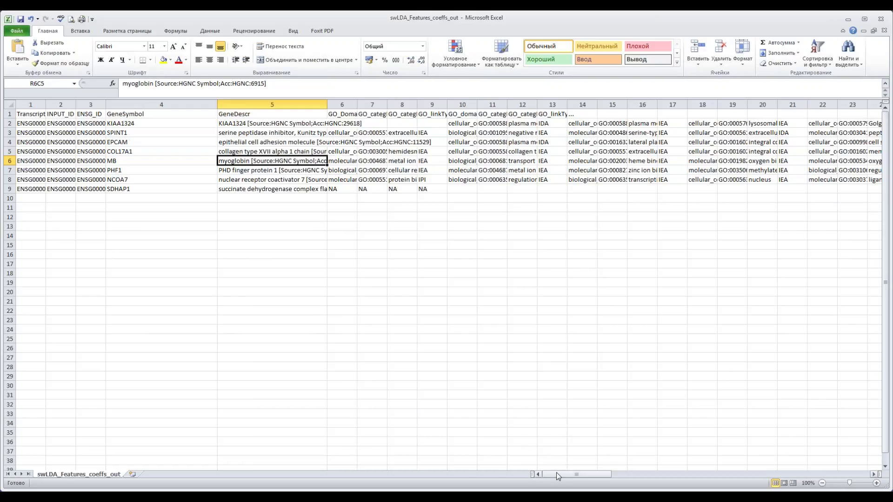
left_click_drag(556, 472, 556, 472)
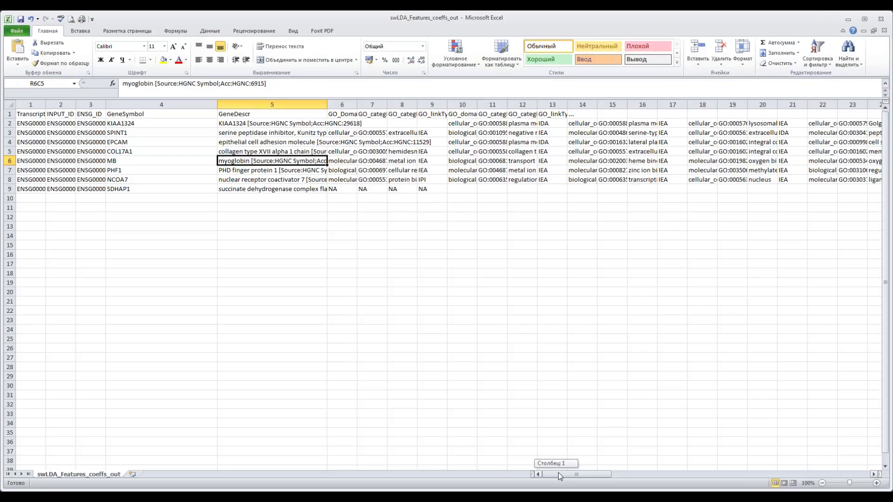
left_click_drag(558, 472, 558, 472)
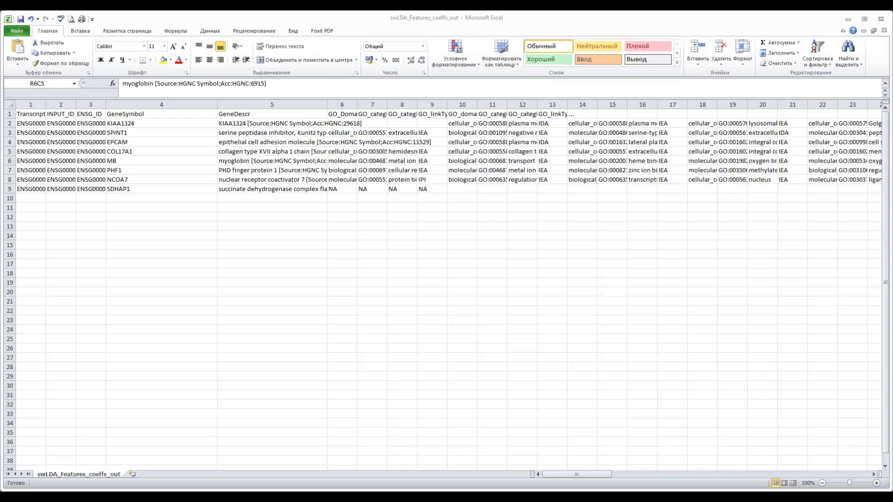
Switch to the T-BioInfo platform in Chrome, open the swLDA pipeline from the listing and reload its page
key("alt+Tab")
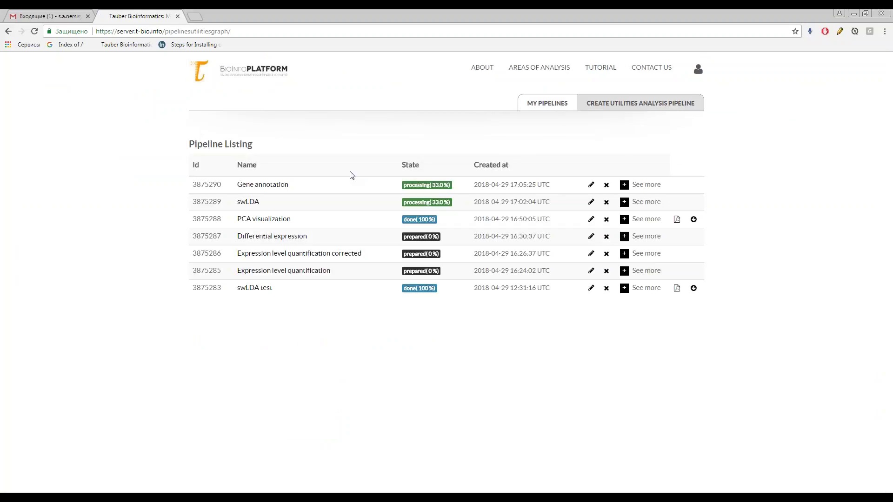
left_click(256, 204)
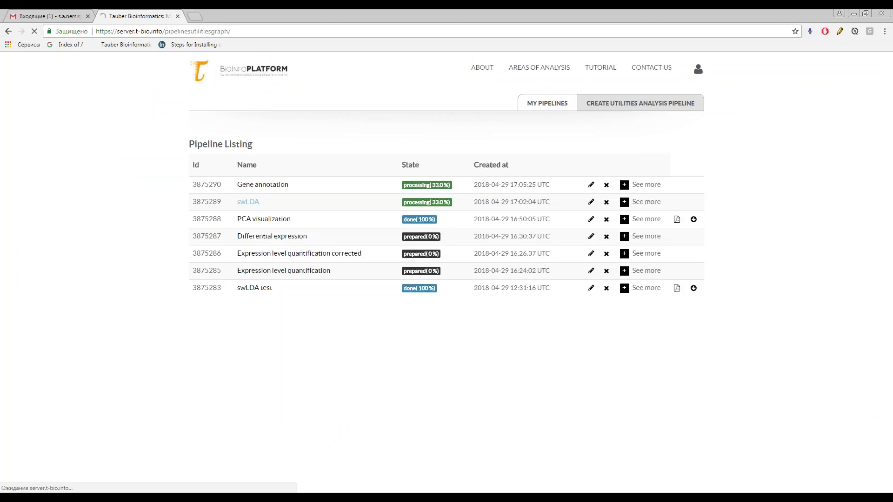
left_click(34, 31)
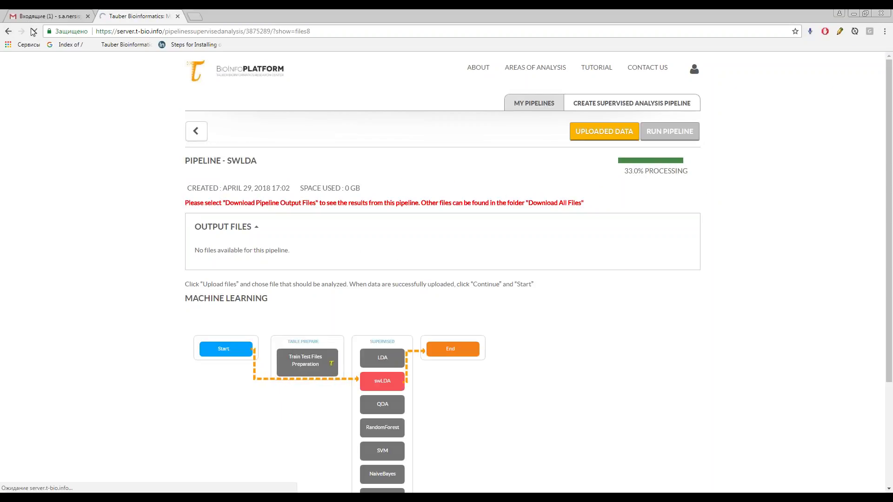